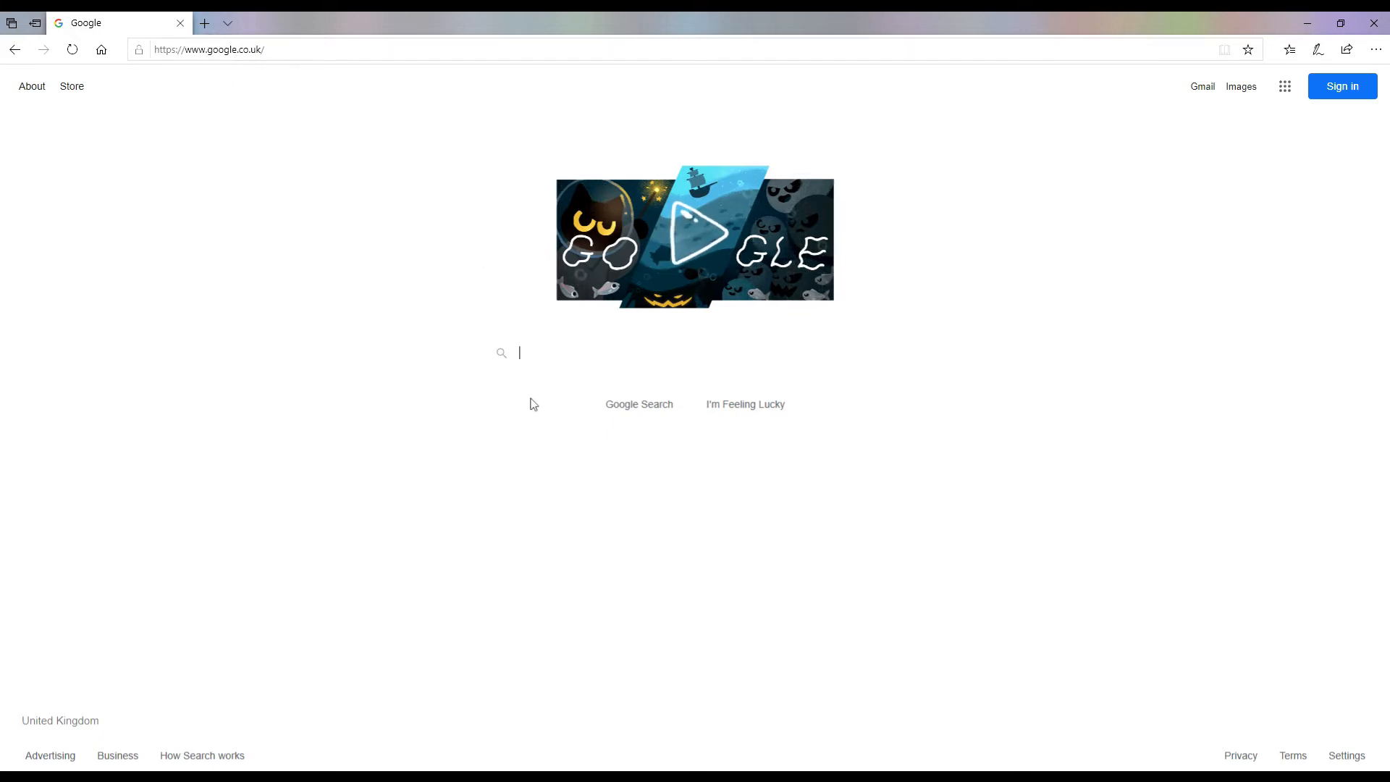
Step: Sign in to the Google account with its e-mail address and password
click(1342, 93)
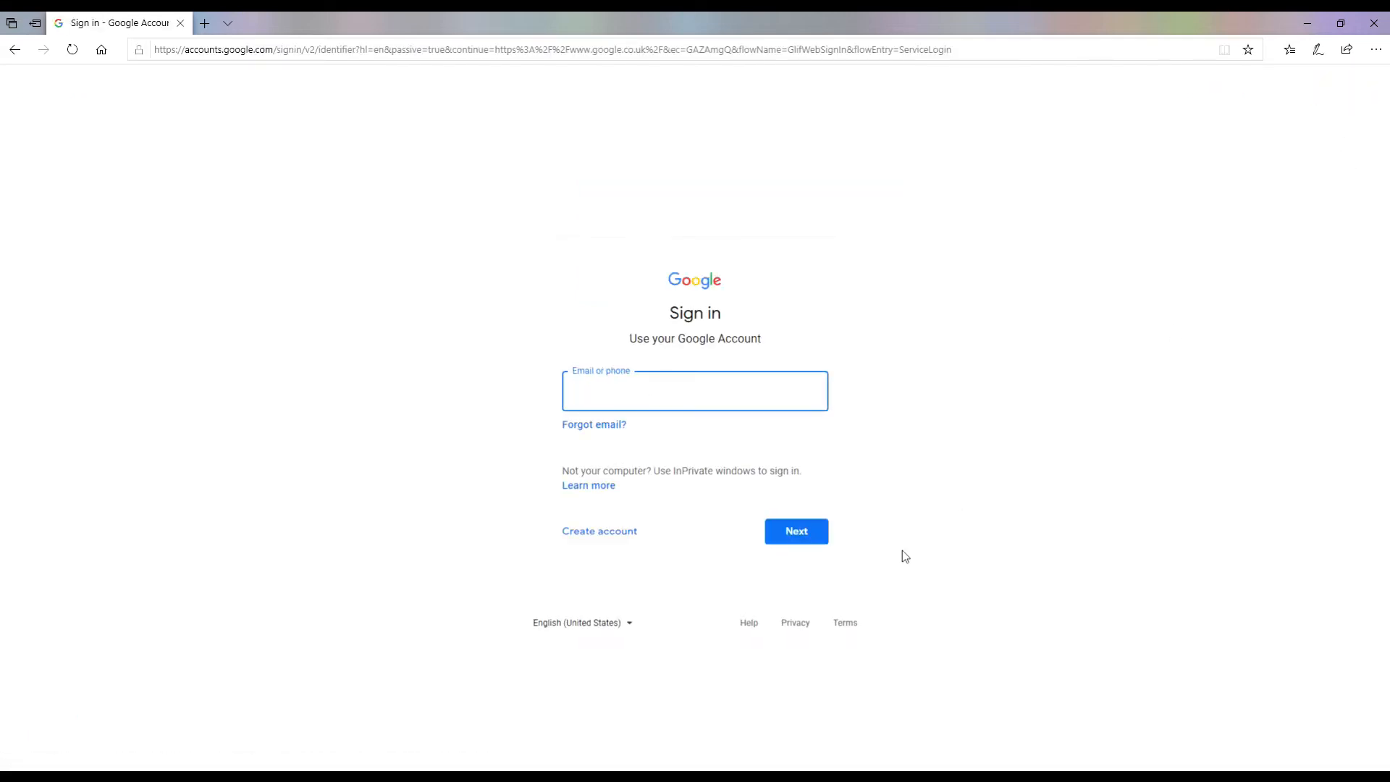
click(799, 533)
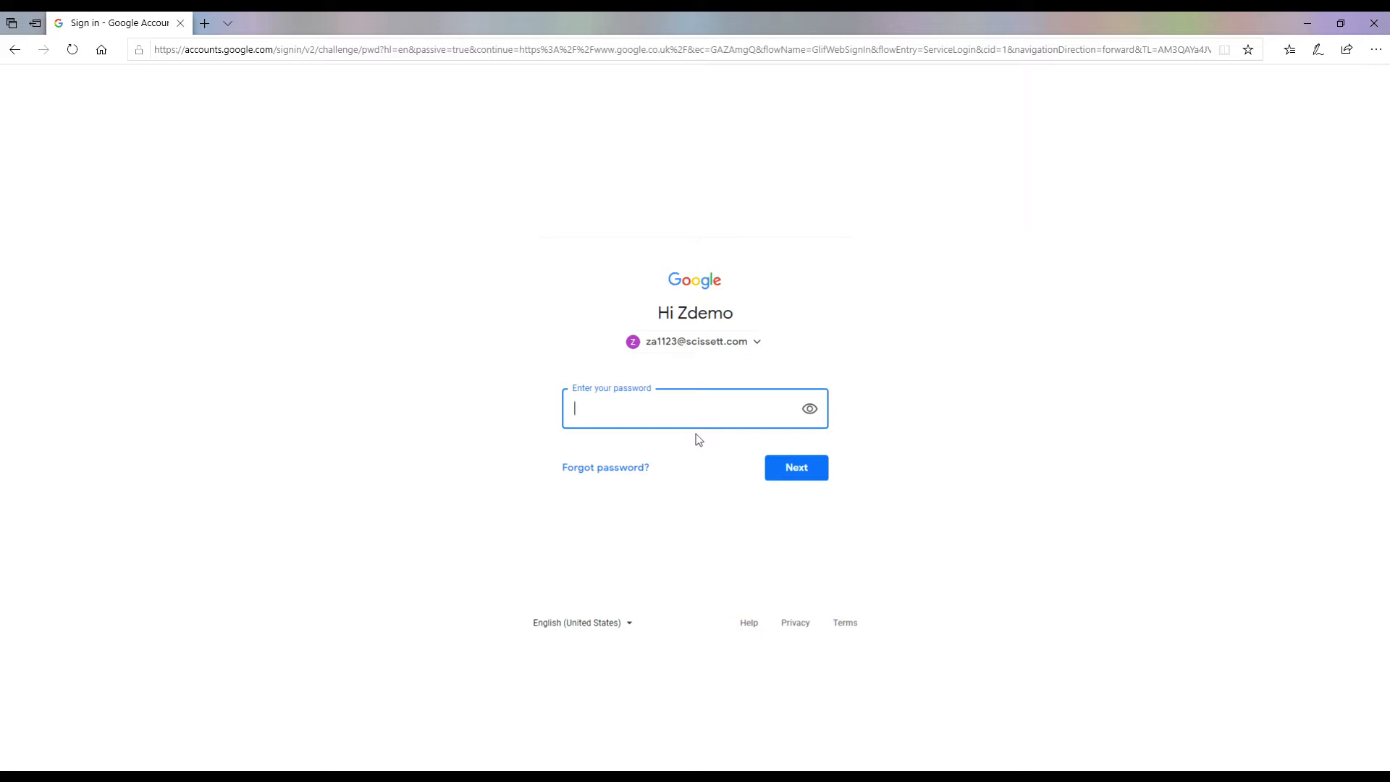
text(••••••••••)
key(Return)
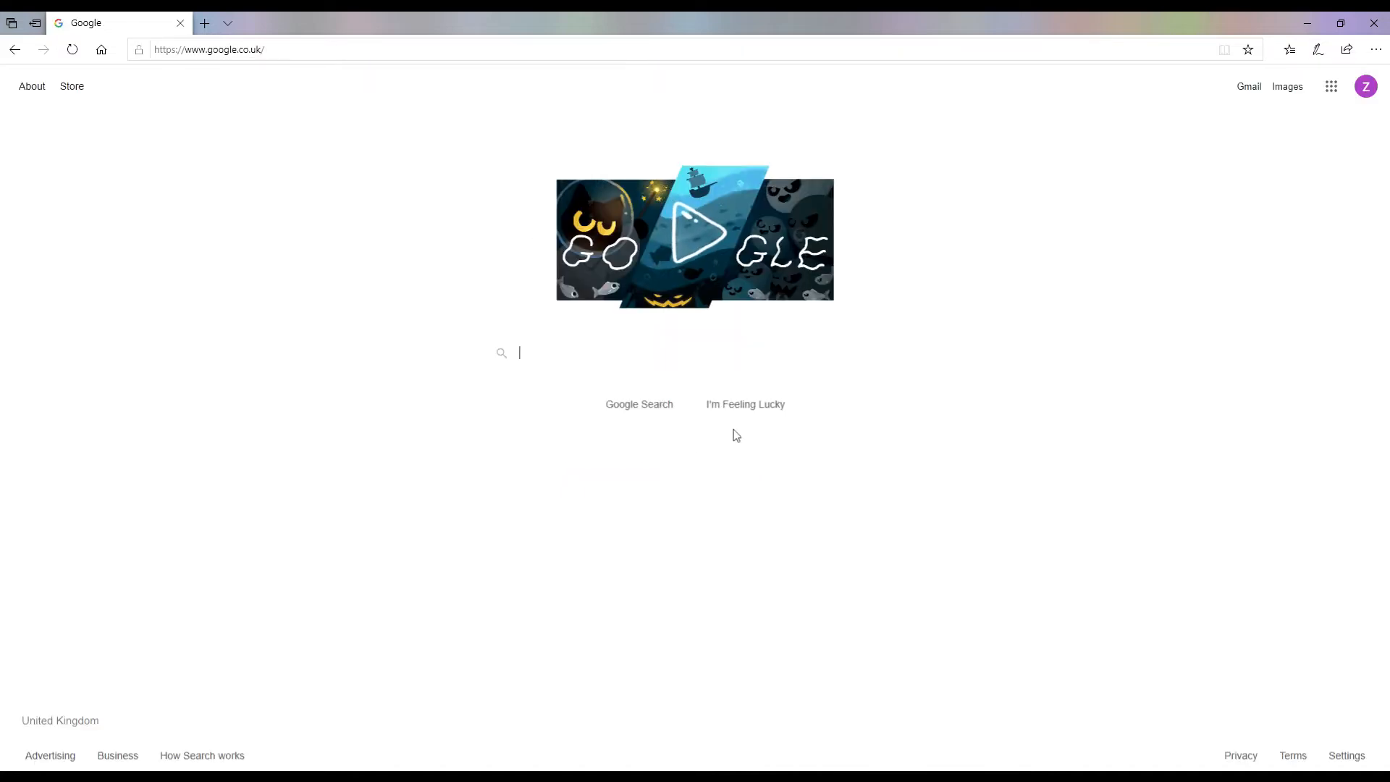
Step: Open Google Sheets from the apps grid and create a Blank spreadsheet
click(1332, 91)
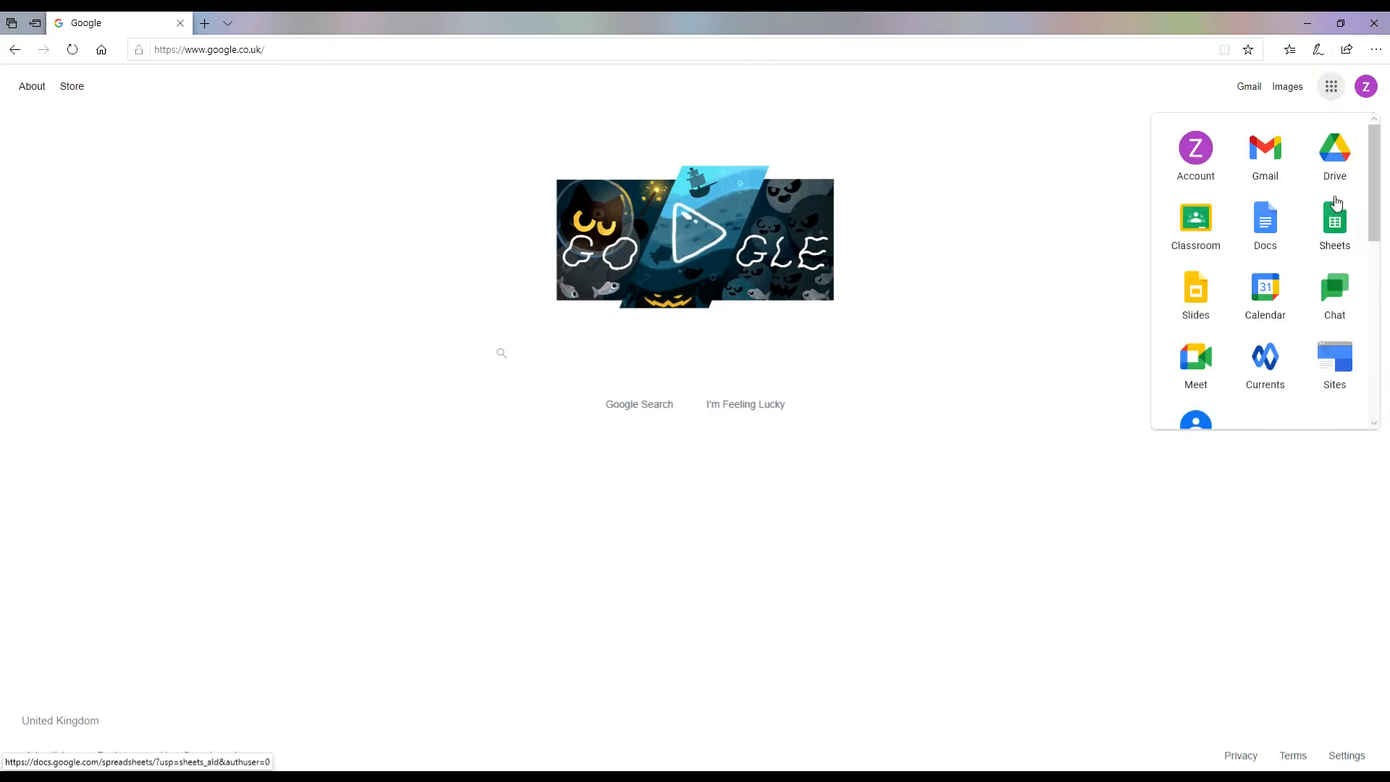
click(1336, 221)
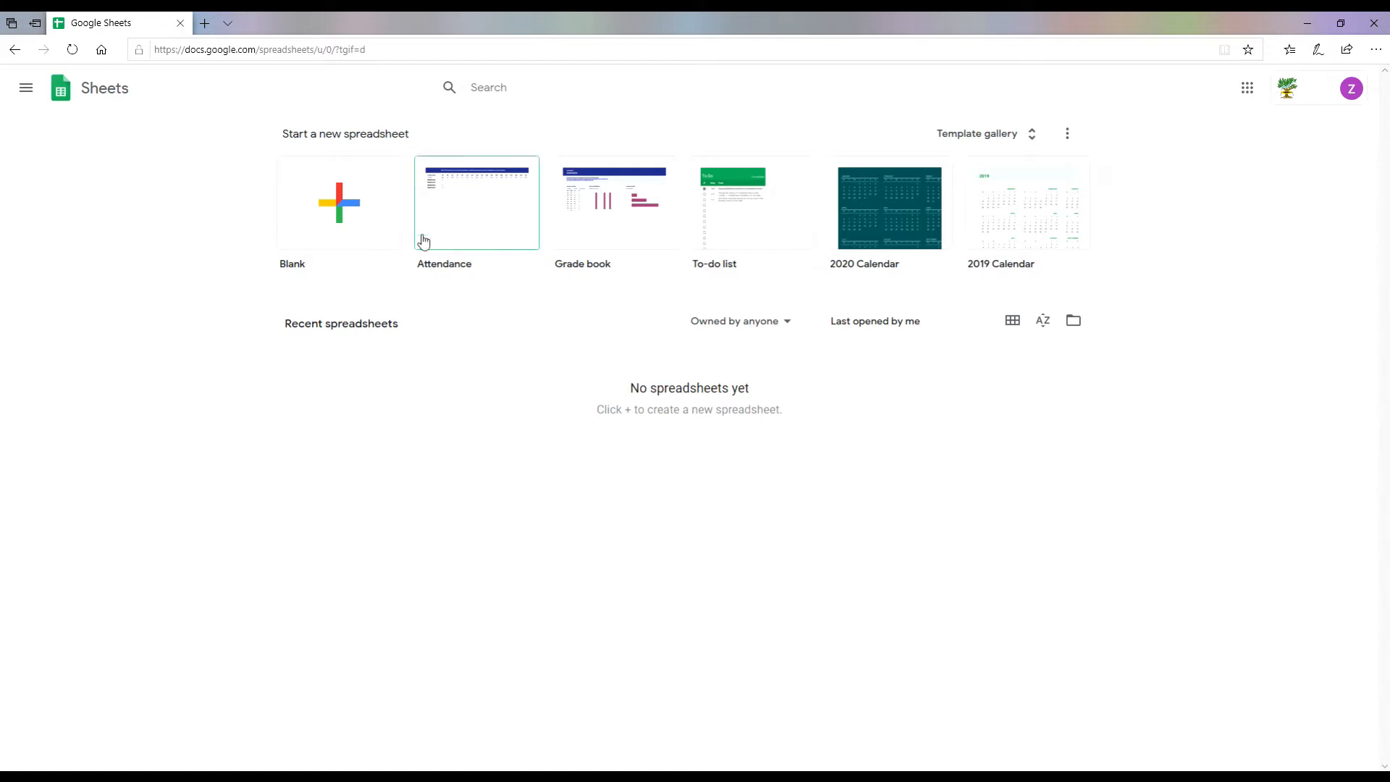
click(341, 208)
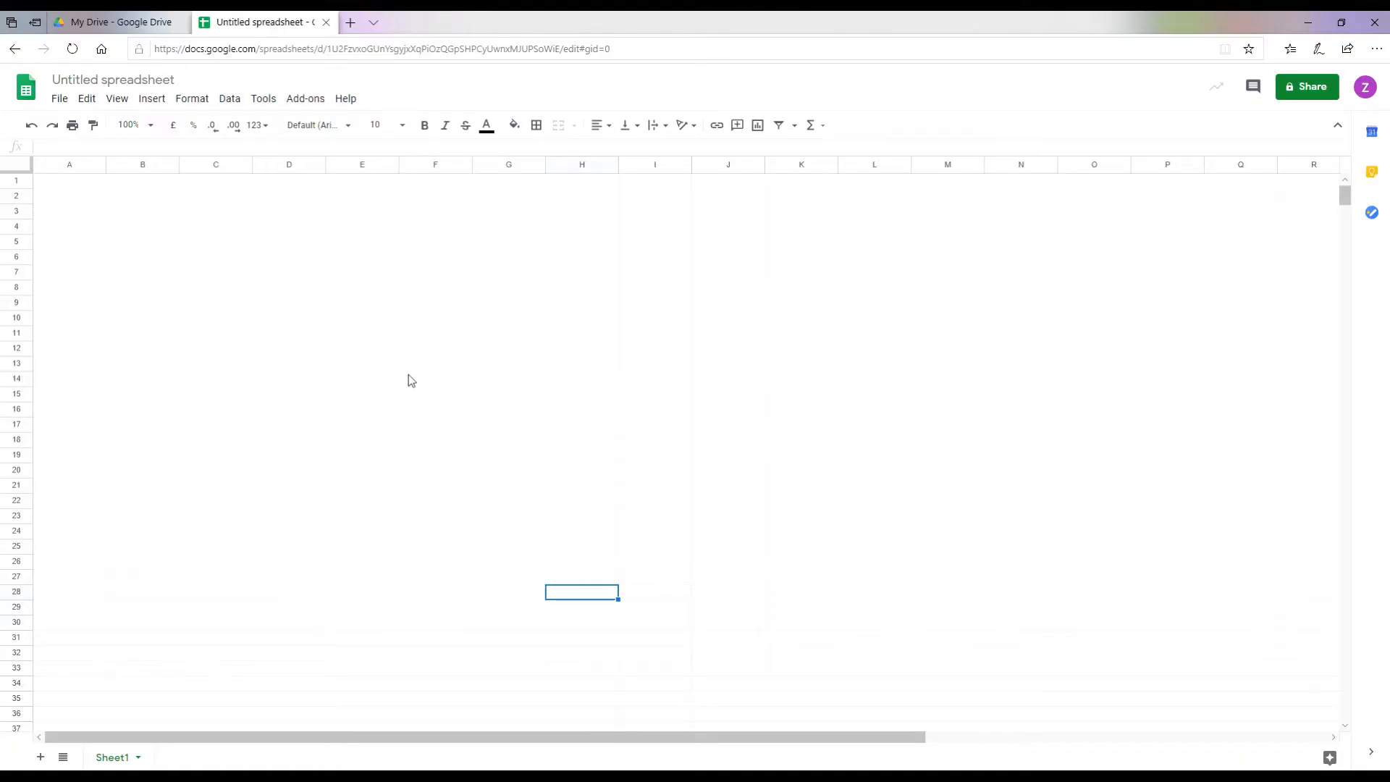
Step: Enter the label XXXX in cells A1 and A2
click(64, 185)
click(70, 197)
click(69, 181)
click(71, 195)
click(70, 183)
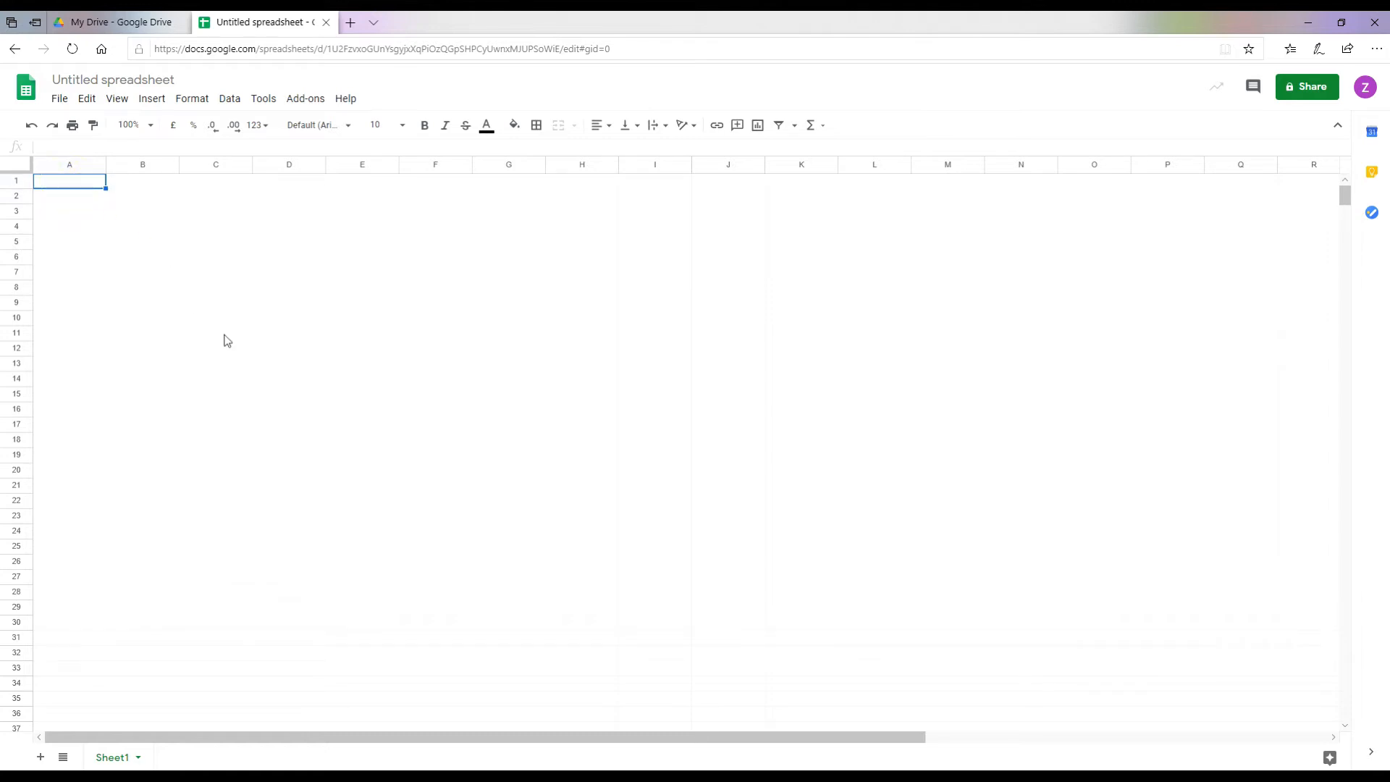
text(XX)
key(Return)
text(XXXX)
key(Return)
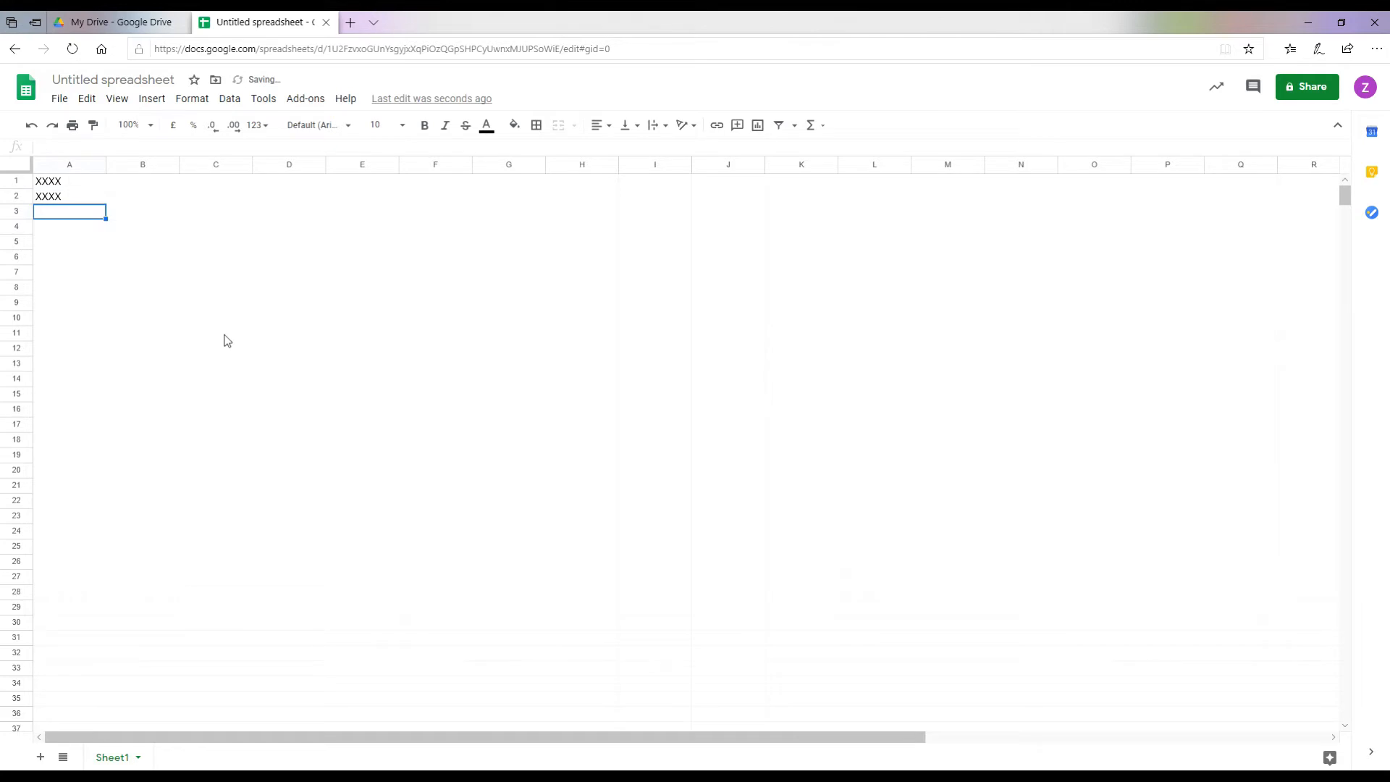
Step: Type the headers ADD, TAKE, TIMES and DIVIDE across B1:E1
key(Right)
key(Up)
key(Up)
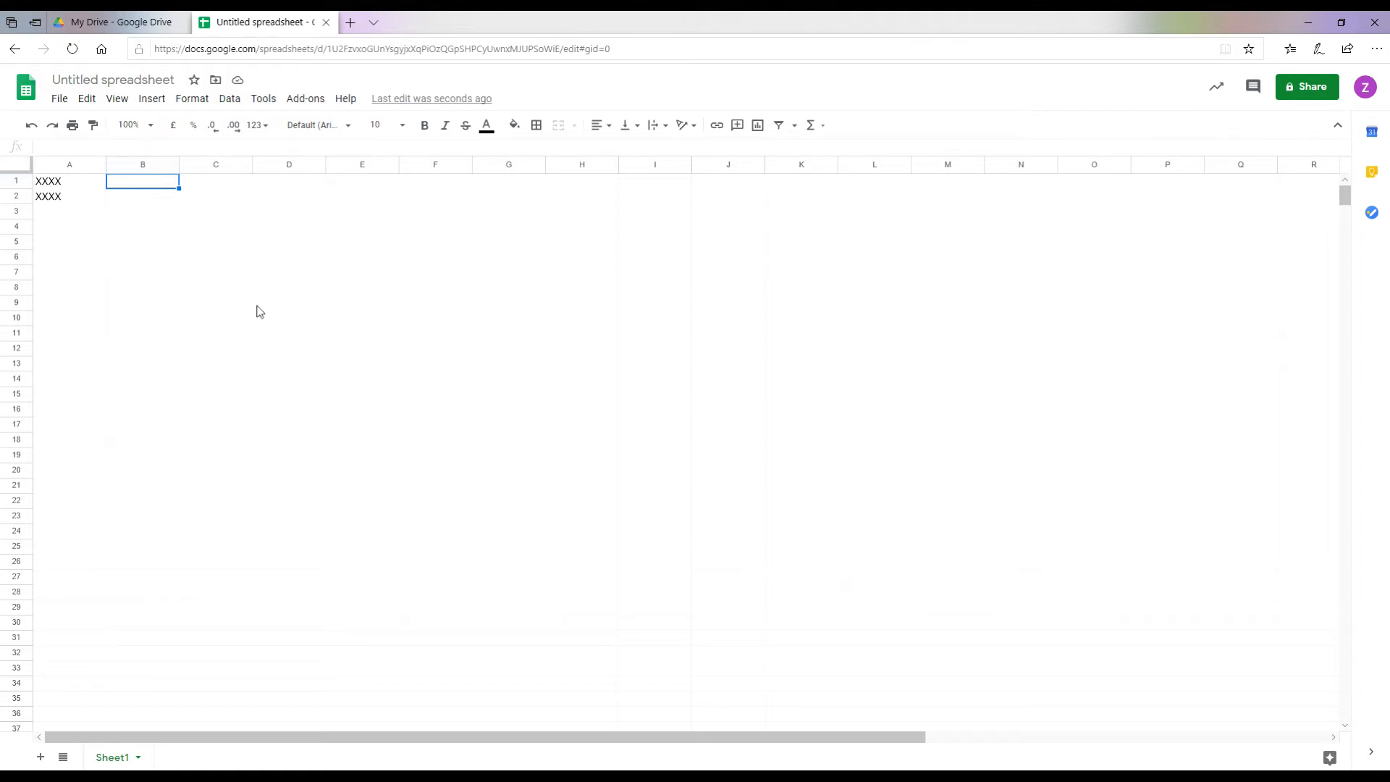
text(ADD)
key(Tab)
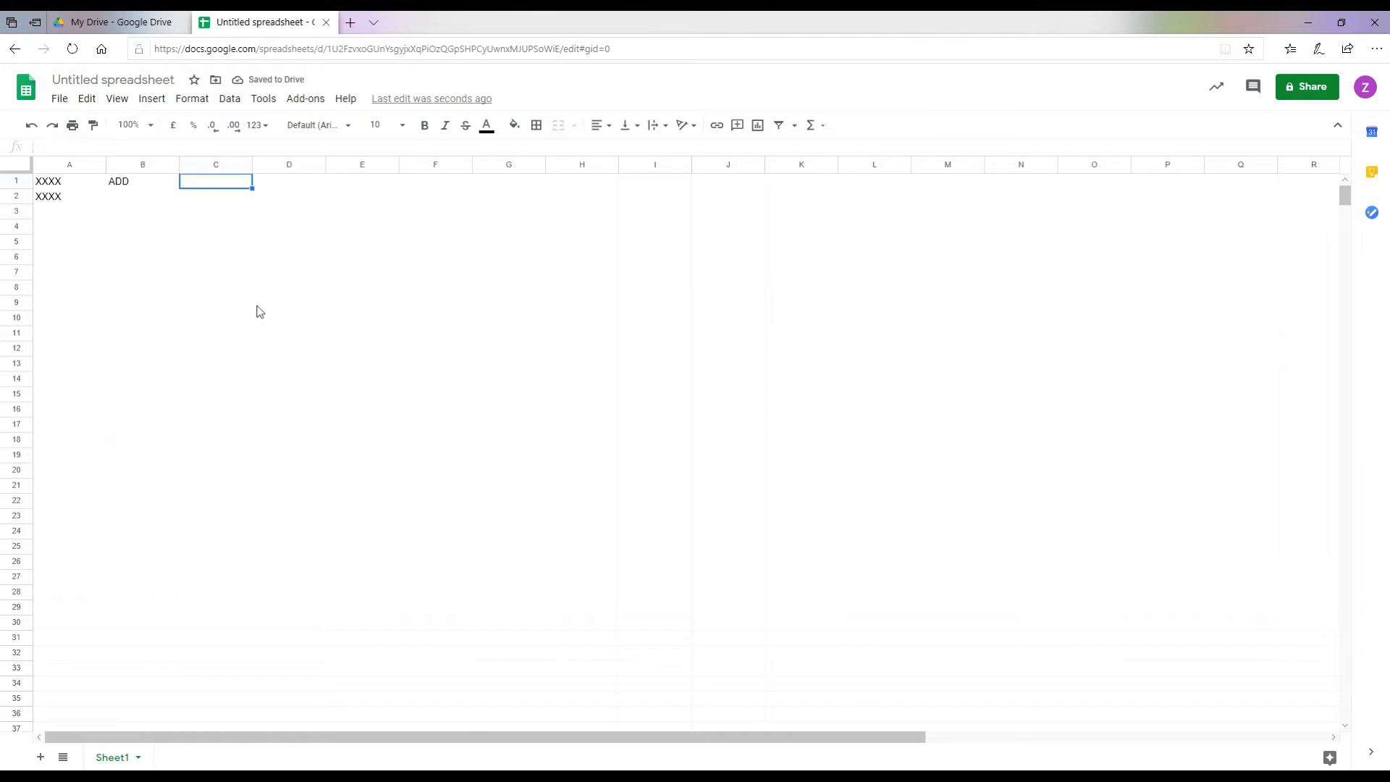
text(TAKE)
key(Tab)
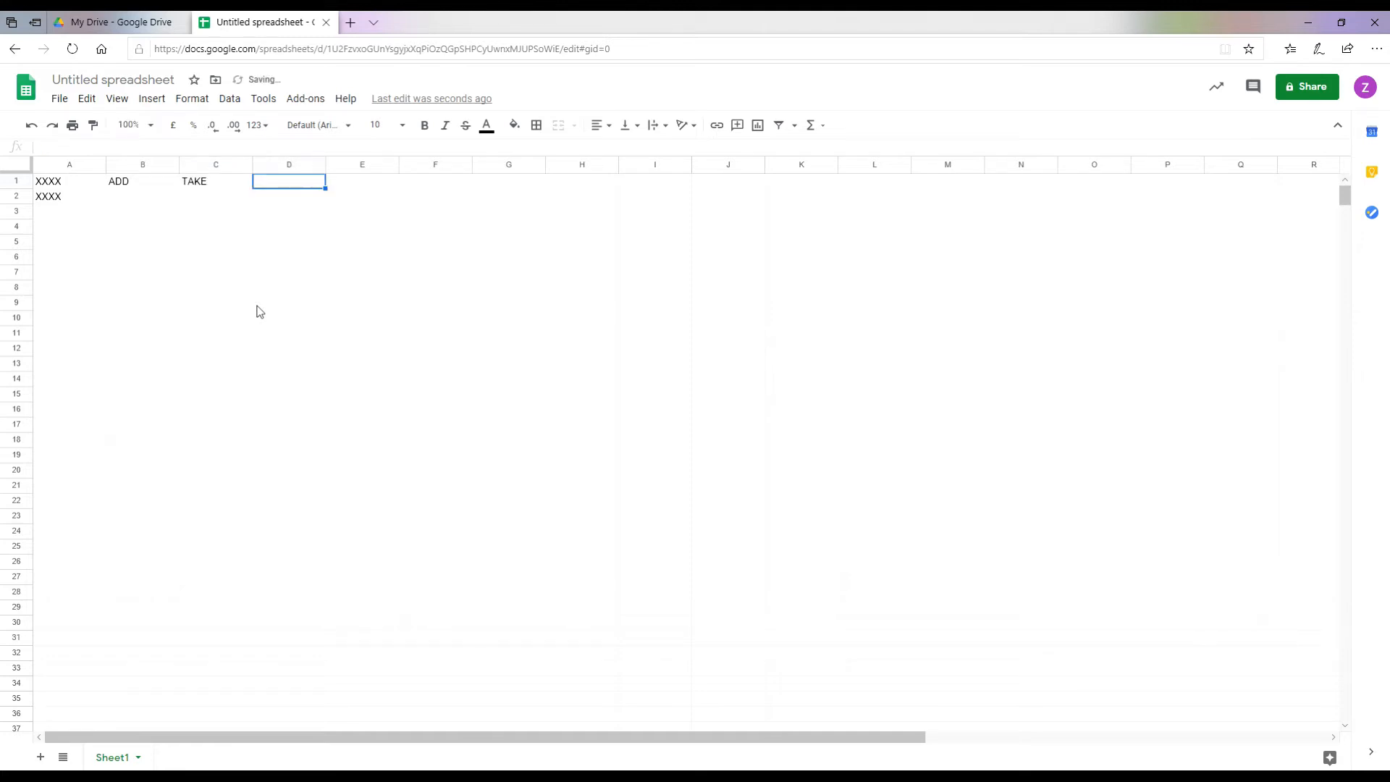
text(TIMES)
key(Tab)
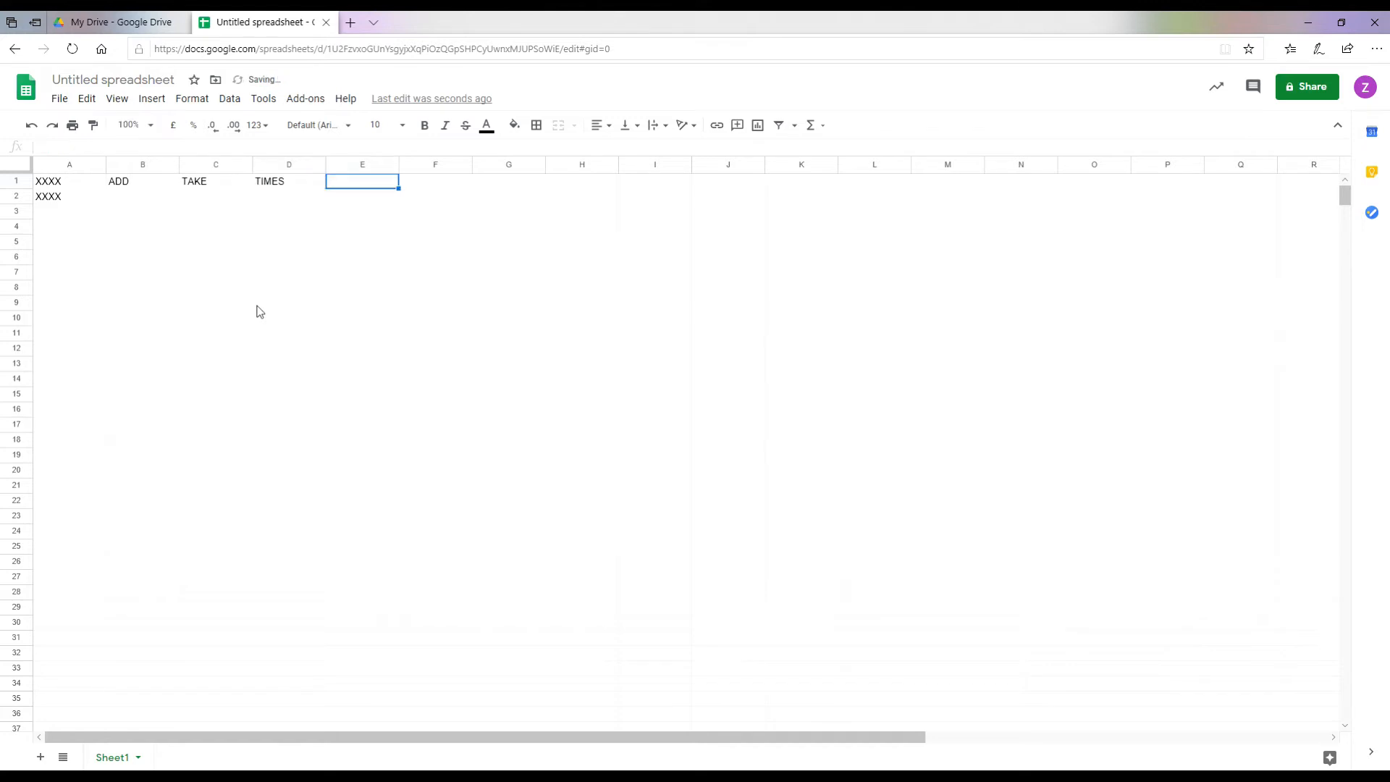
text(DIVIDE)
key(Return)
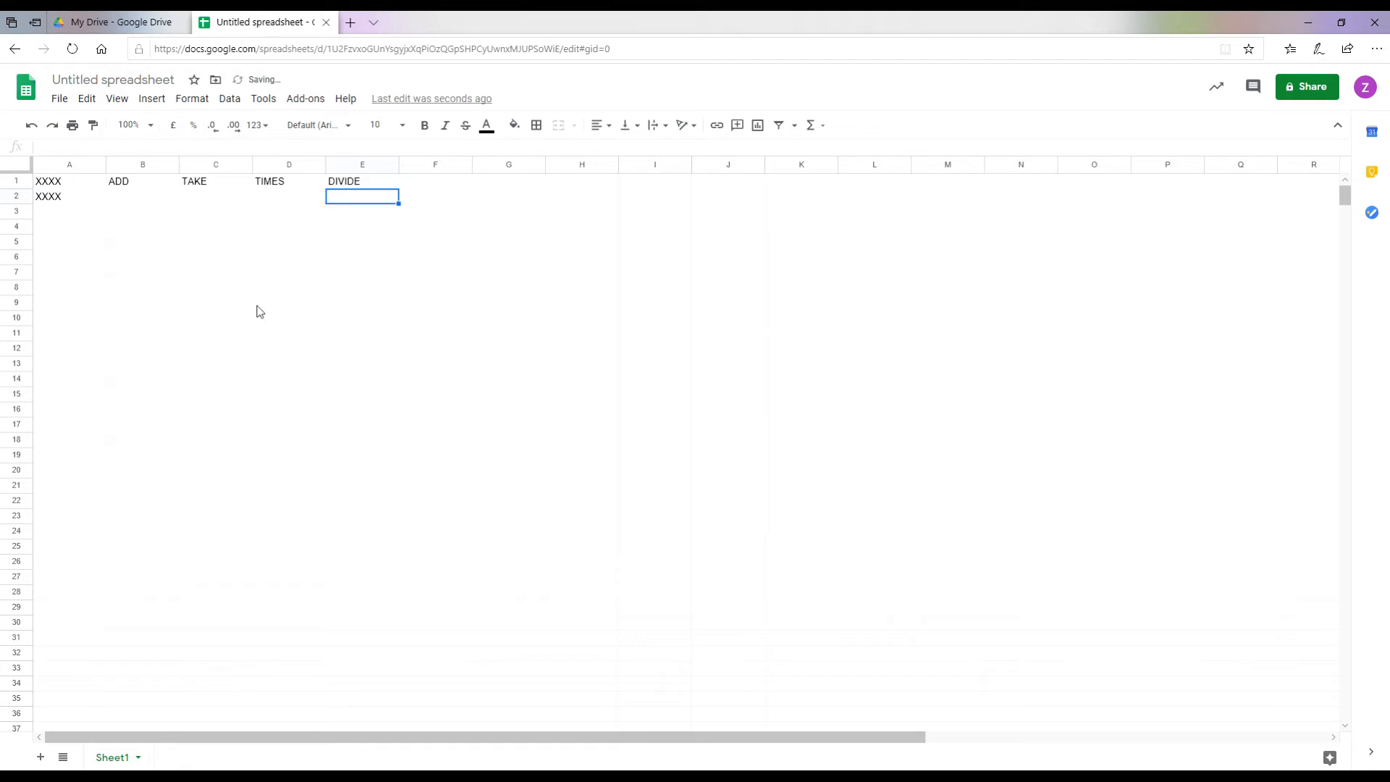
Step: Enter the values 8, 16, 32 and 0.64 in B2:E2
key(Left)
key(Left)
key(Left)
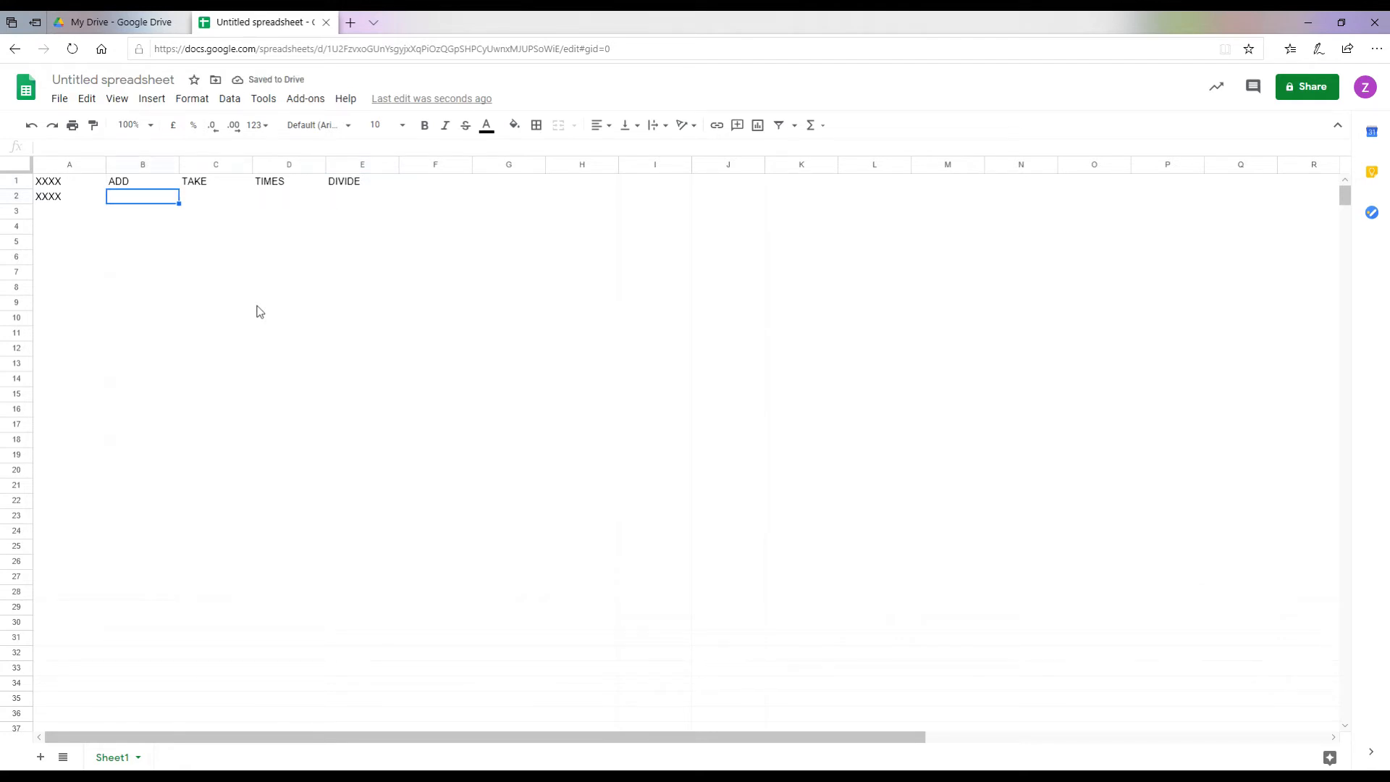
text(8)
key(Tab)
text(16)
key(Tab)
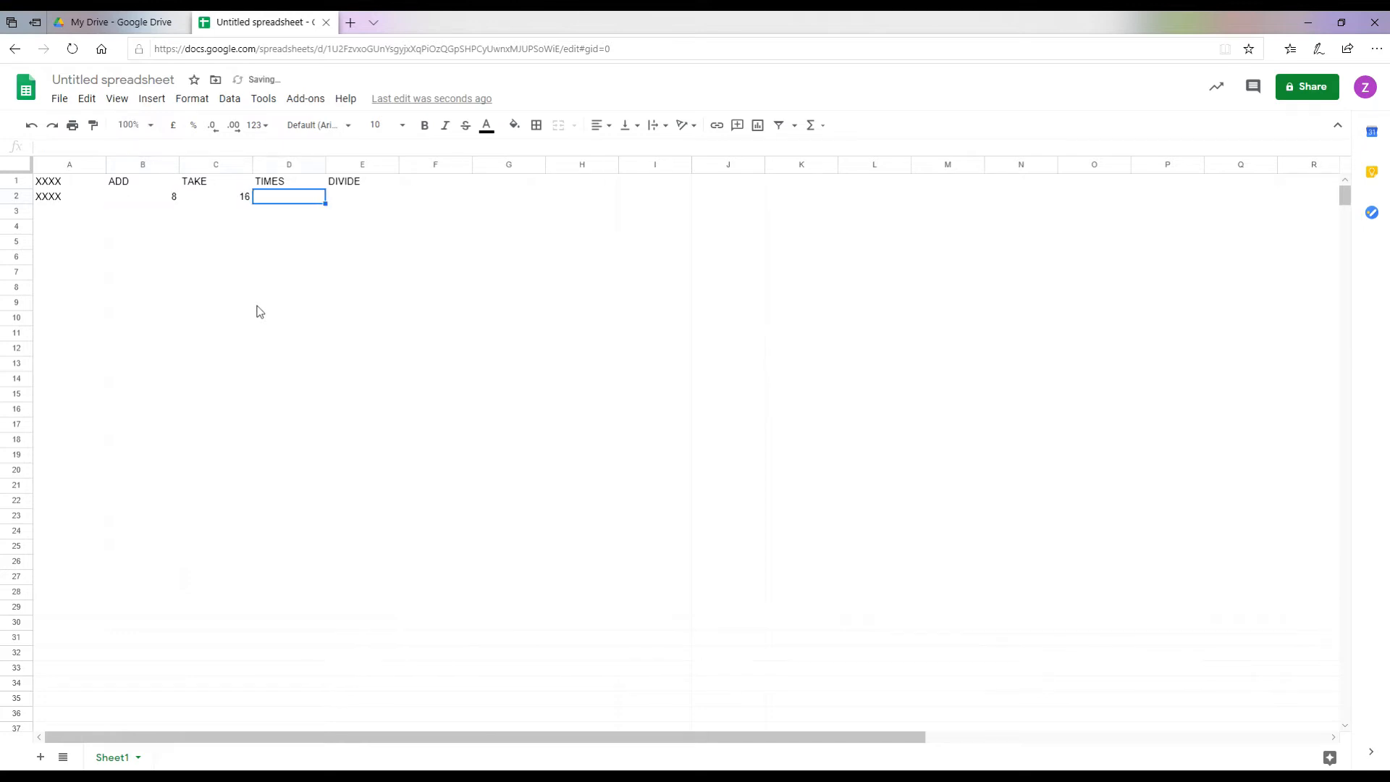
text(32)
key(Tab)
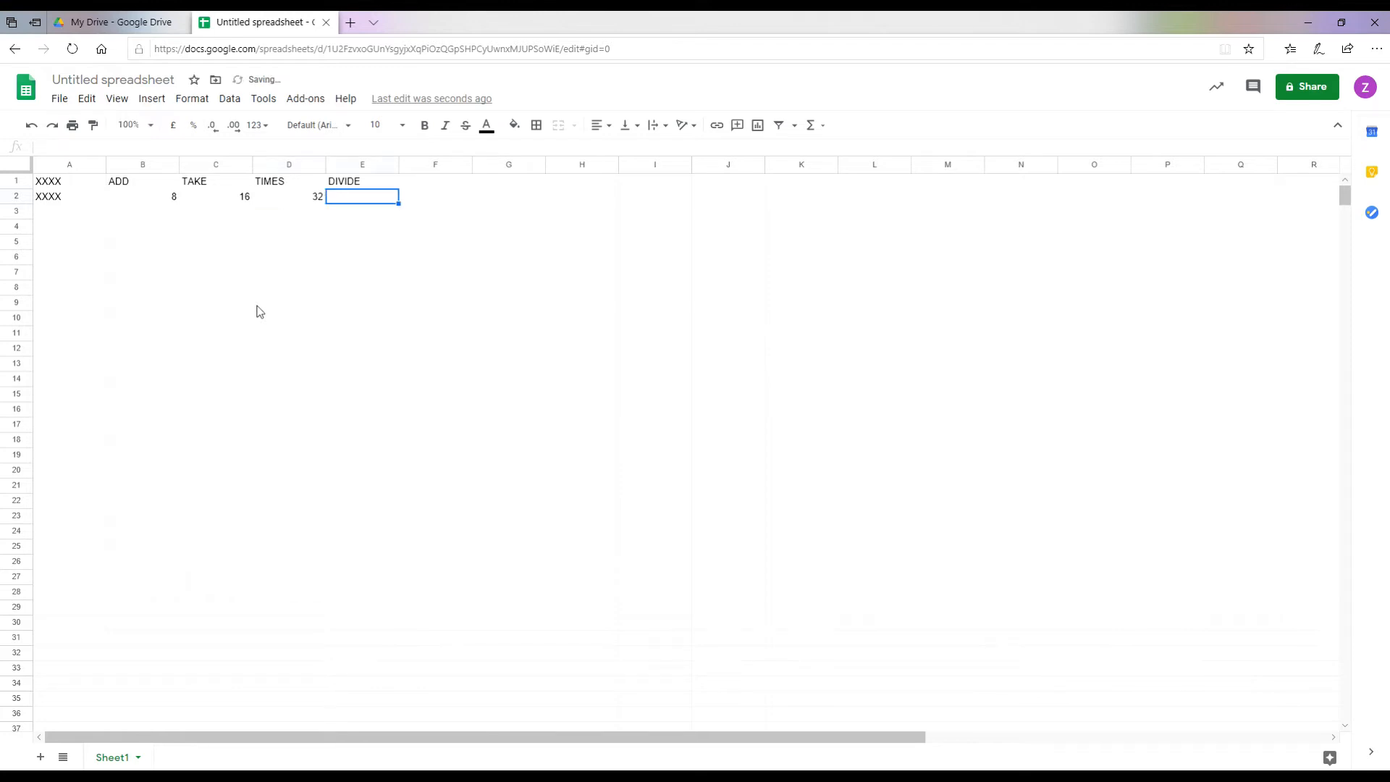
text(0.64)
key(Return)
Step: Type the numbers 1 through 10 down column A from A3 to A12
key(Left)
key(Left)
key(Left)
key(Left)
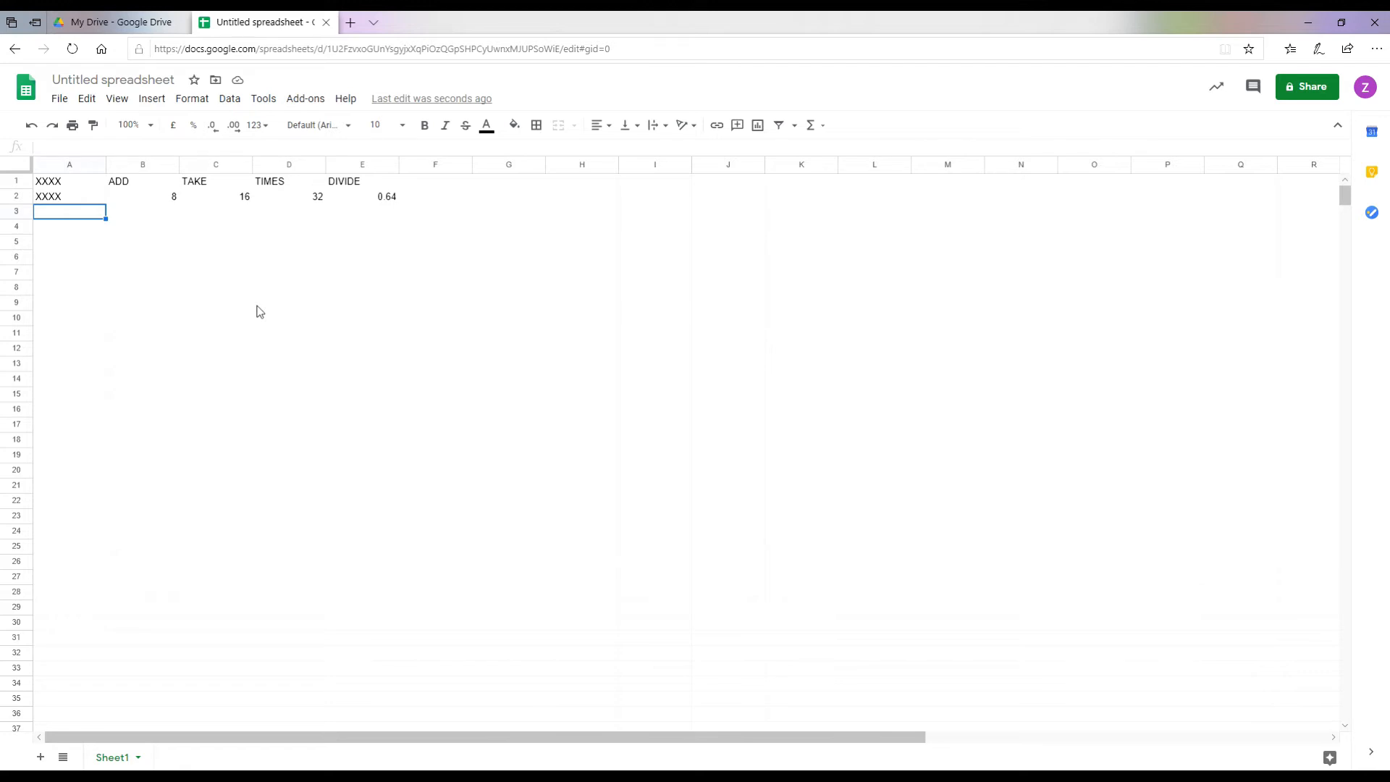
text(1)
key(Return)
text(2)
key(Return)
text(3)
key(Return)
text(4 5)
key(Return)
text(6)
key(Return)
text(7)
key(Return)
text(8)
key(Return)
text(9 10)
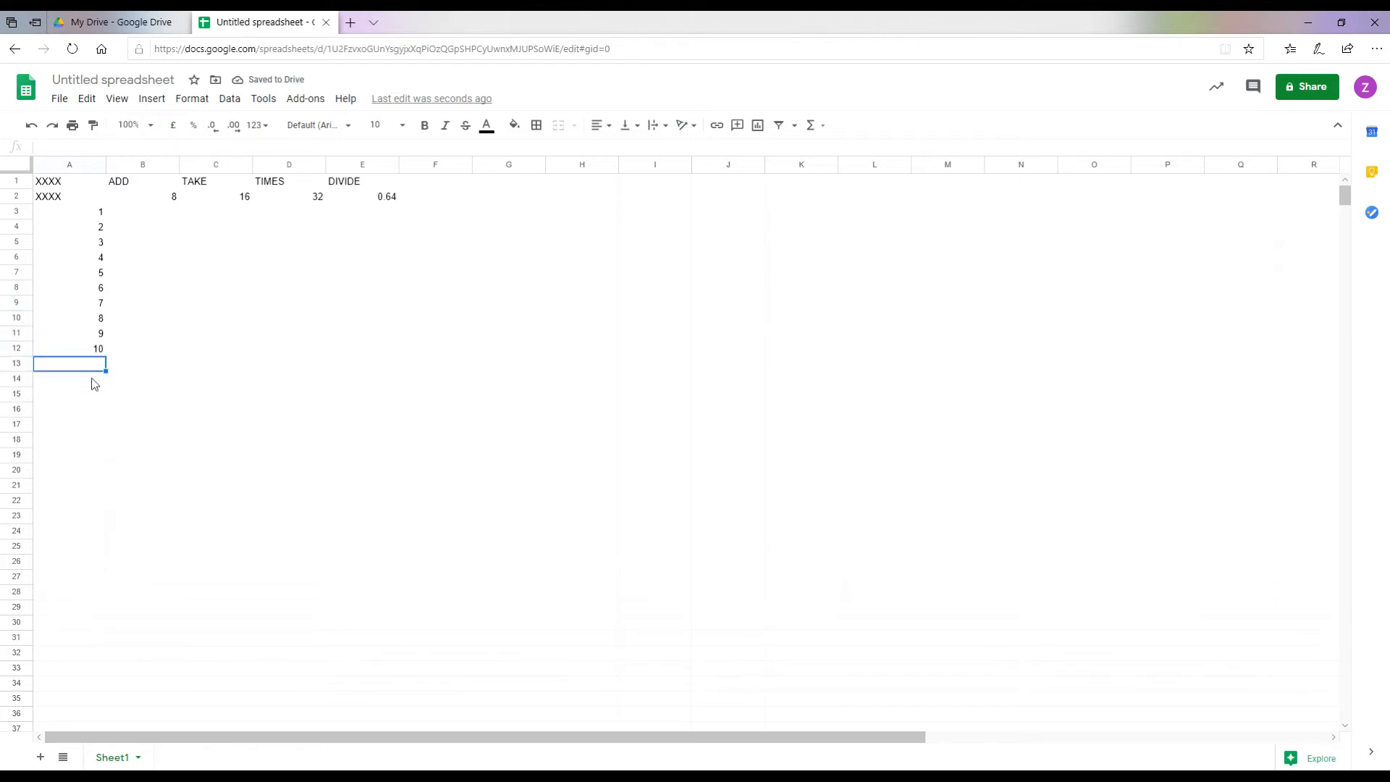
click(153, 216)
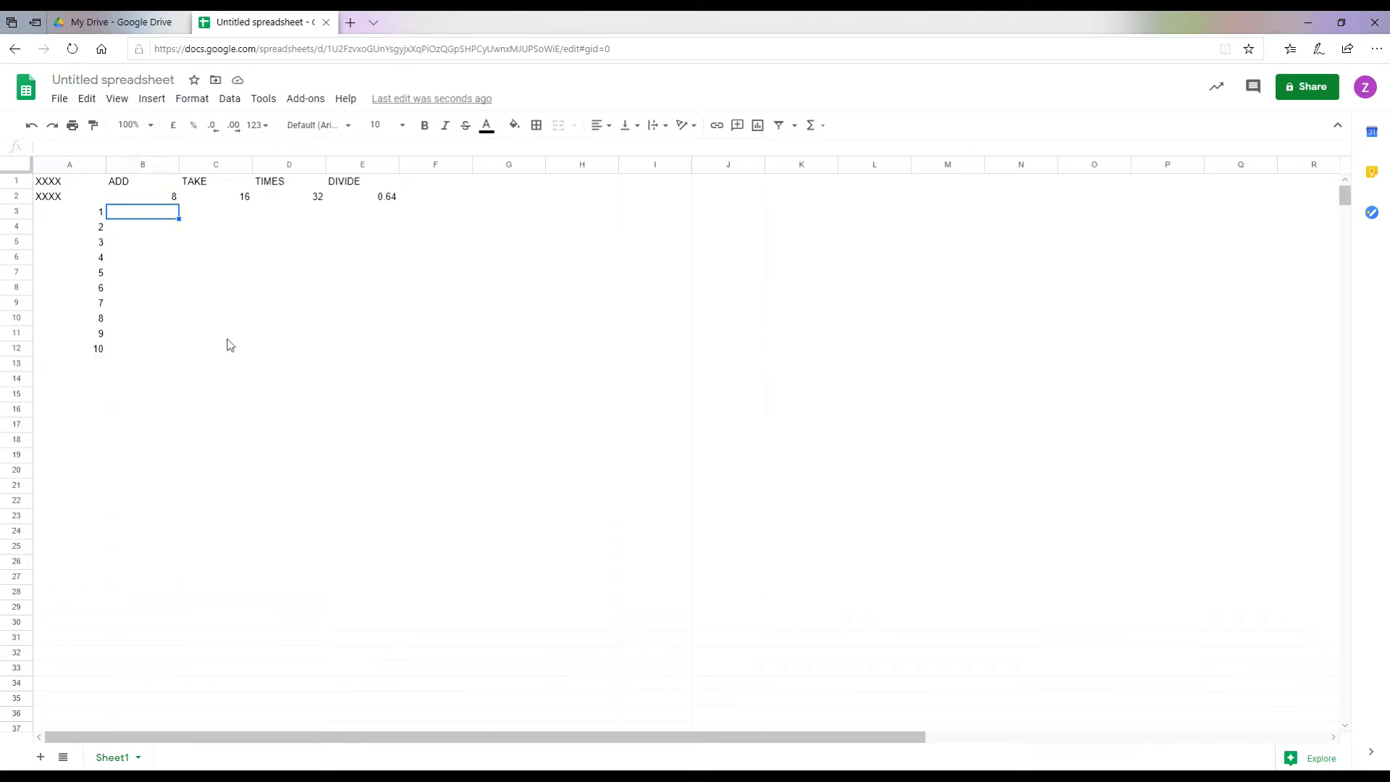
Step: Change the title from Untitled spreadsheet to 'SHEETS 1'
click(79, 77)
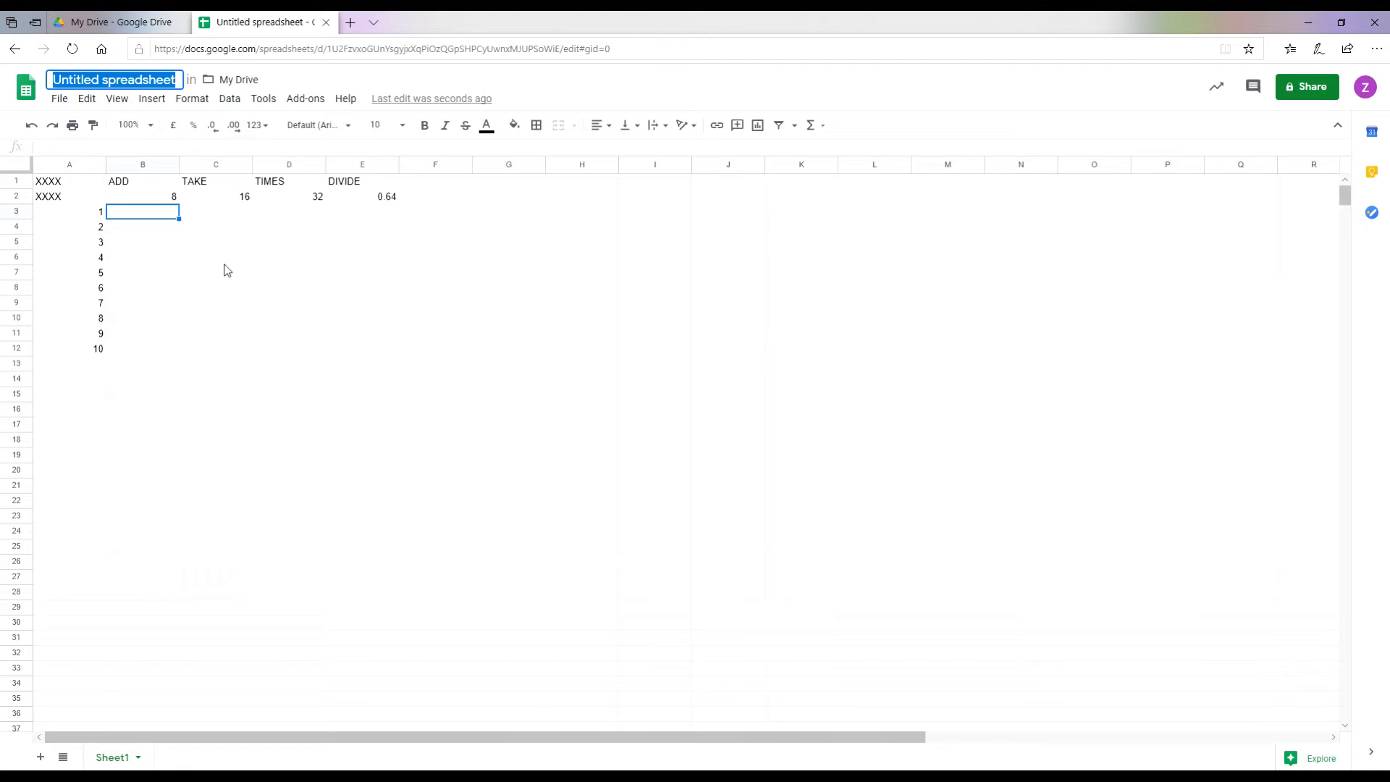
text(sHEETS )
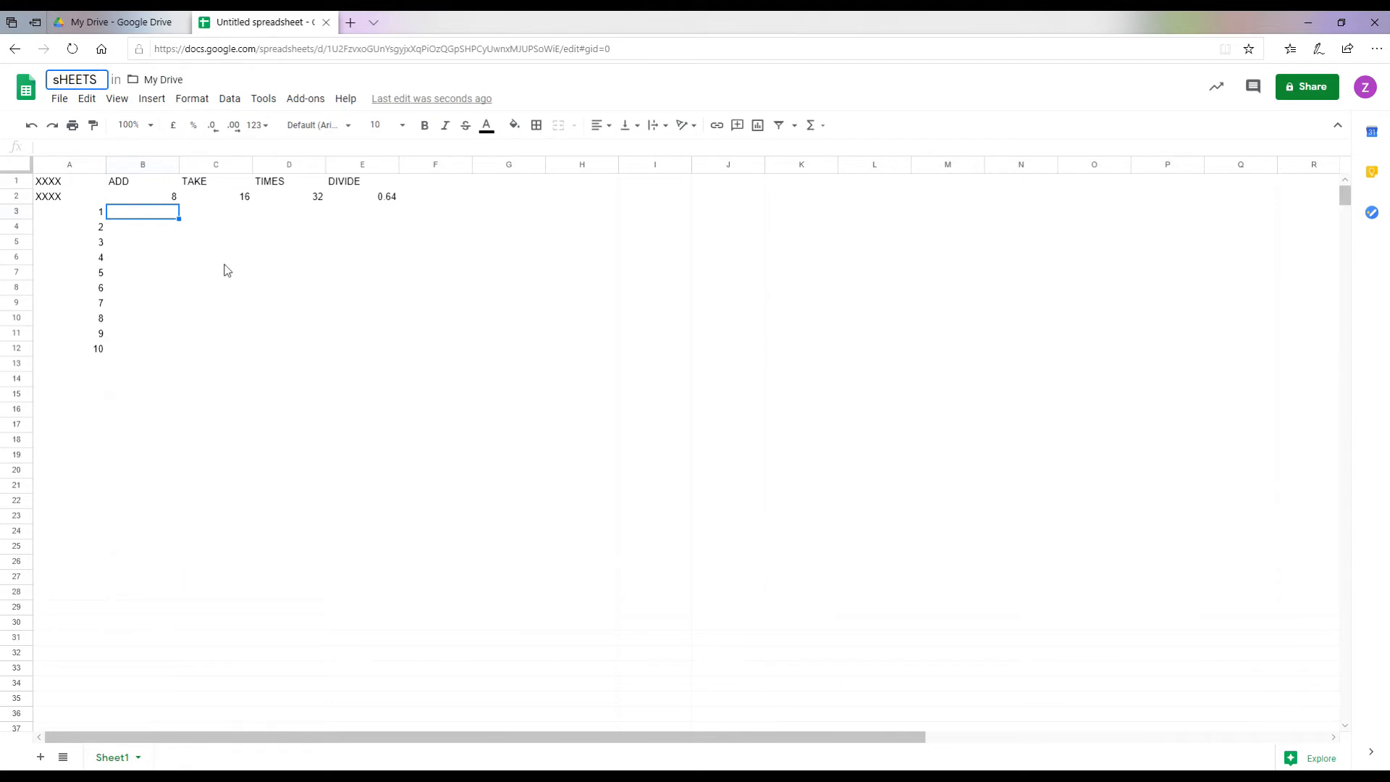
text(1)
key(BackSpace)
text(S)
key(Return)
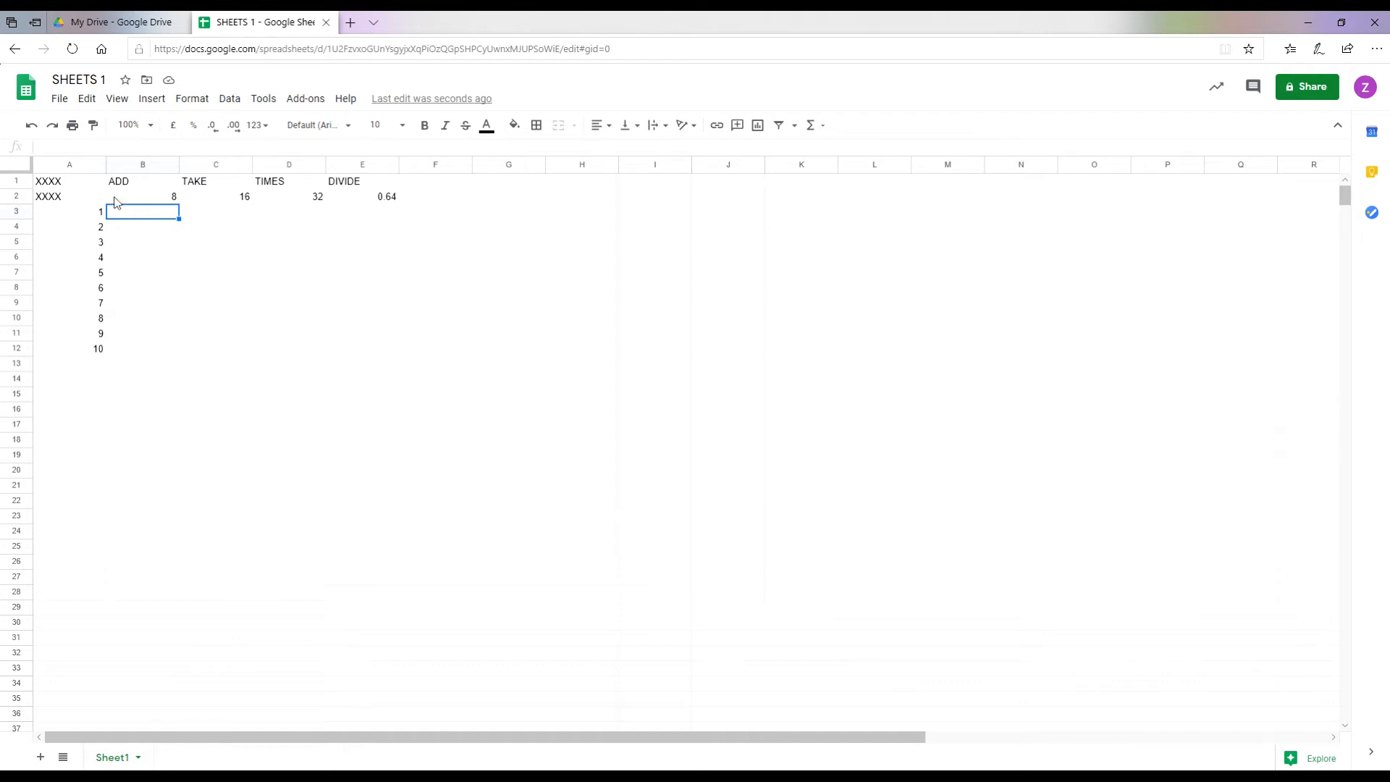
Step: Enter =A3+B2 through =A7+B2 in B3:B7, giving 9 to 13
text(=A3)
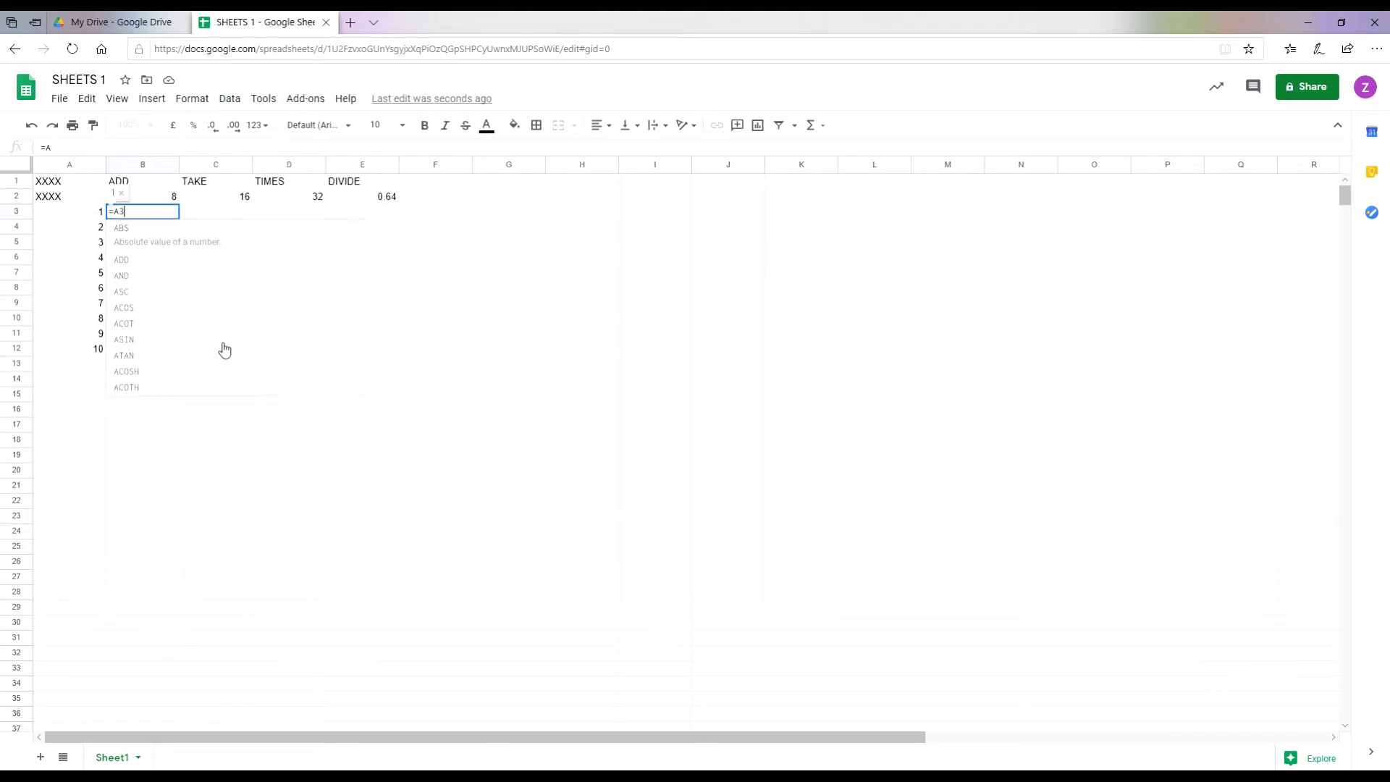
text(+)
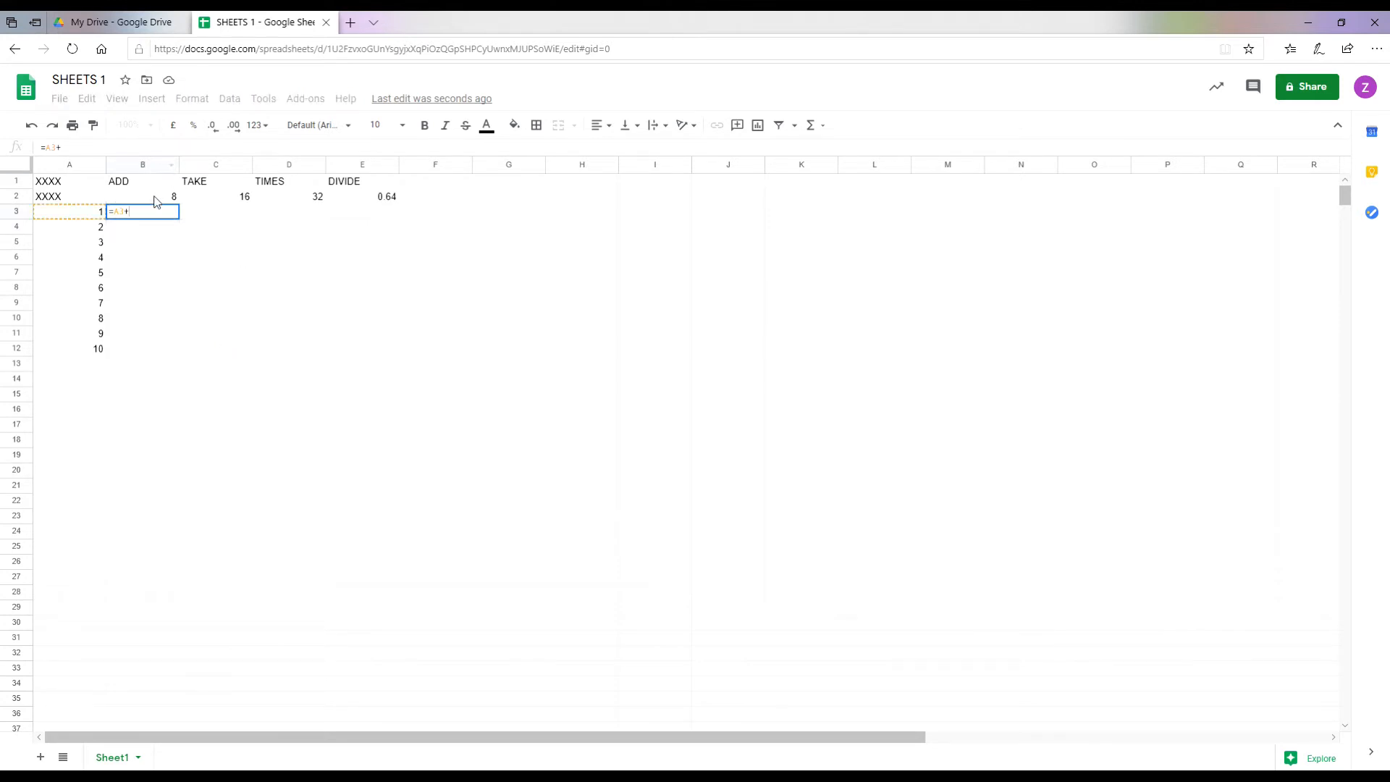
text(2)
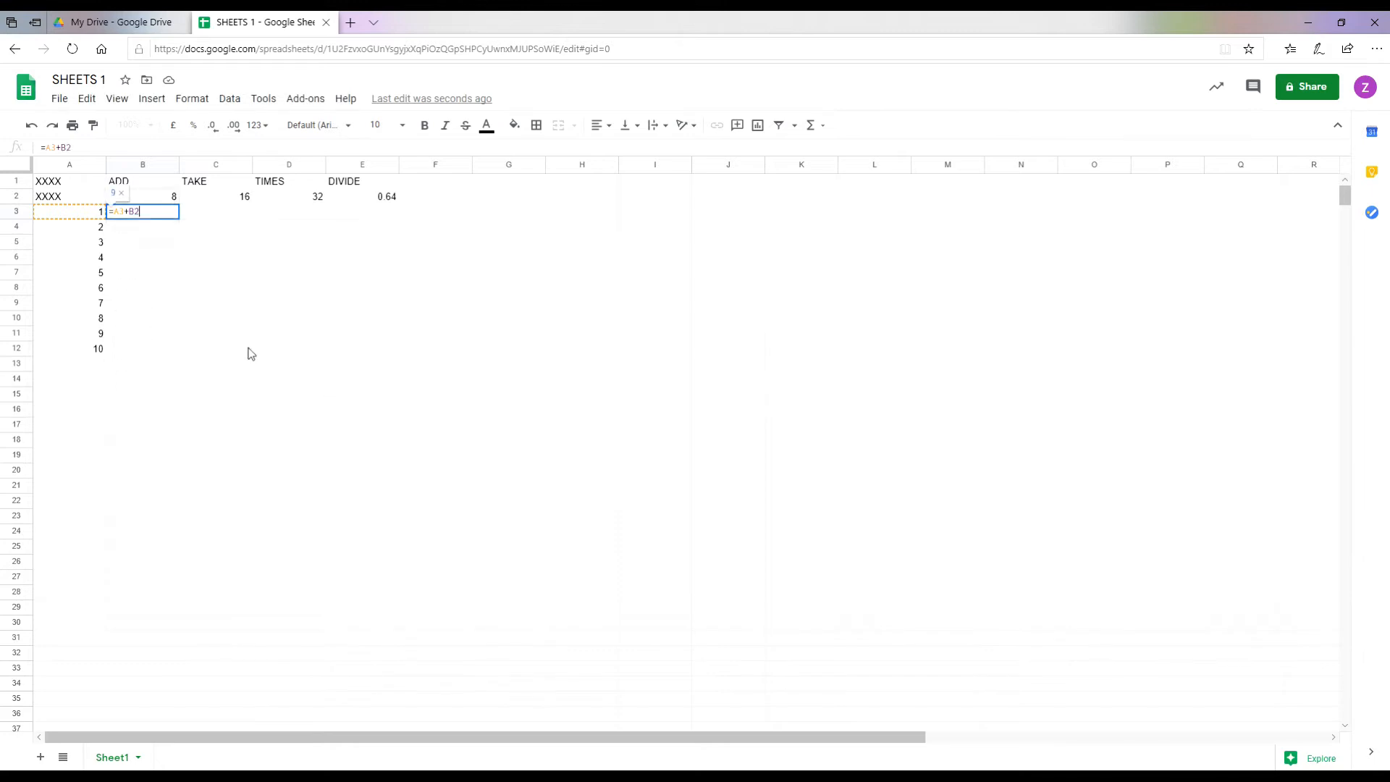
key(Return)
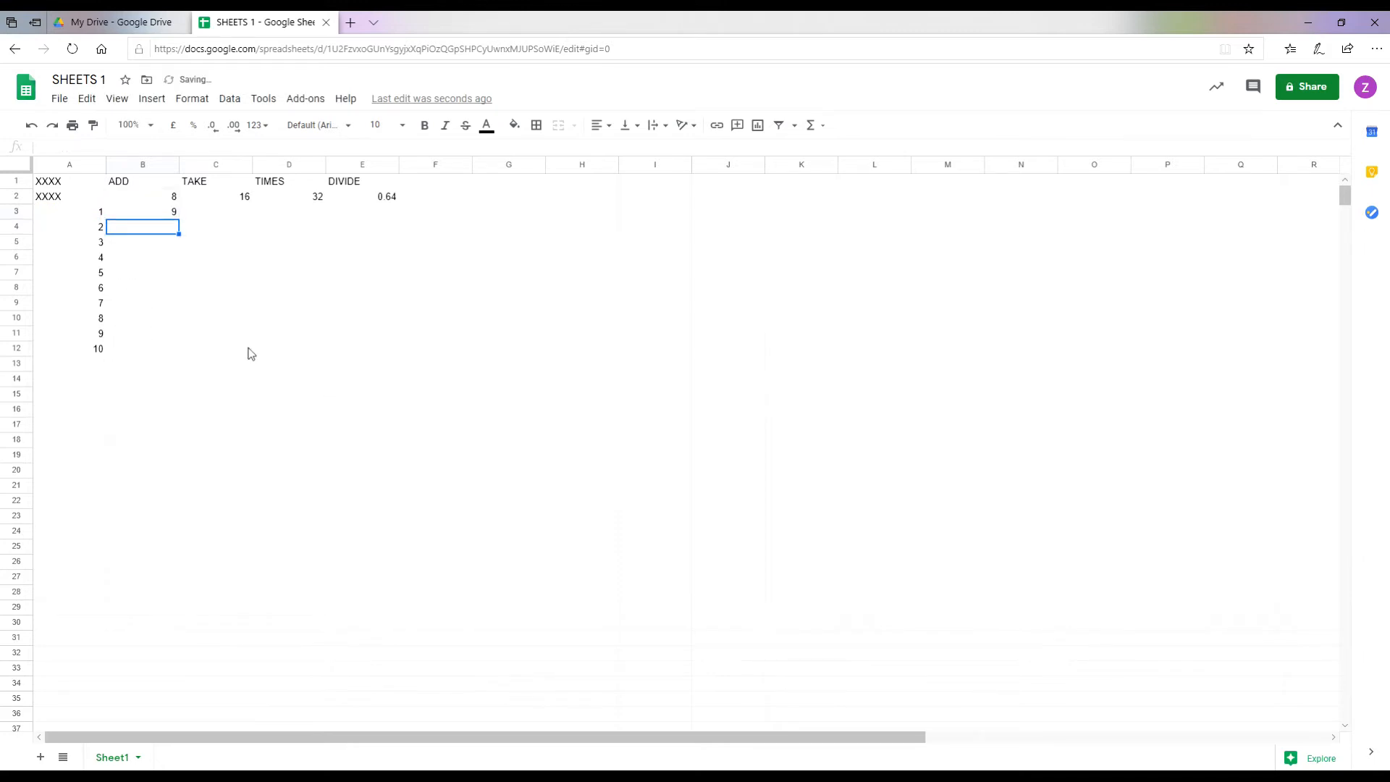
text(=)
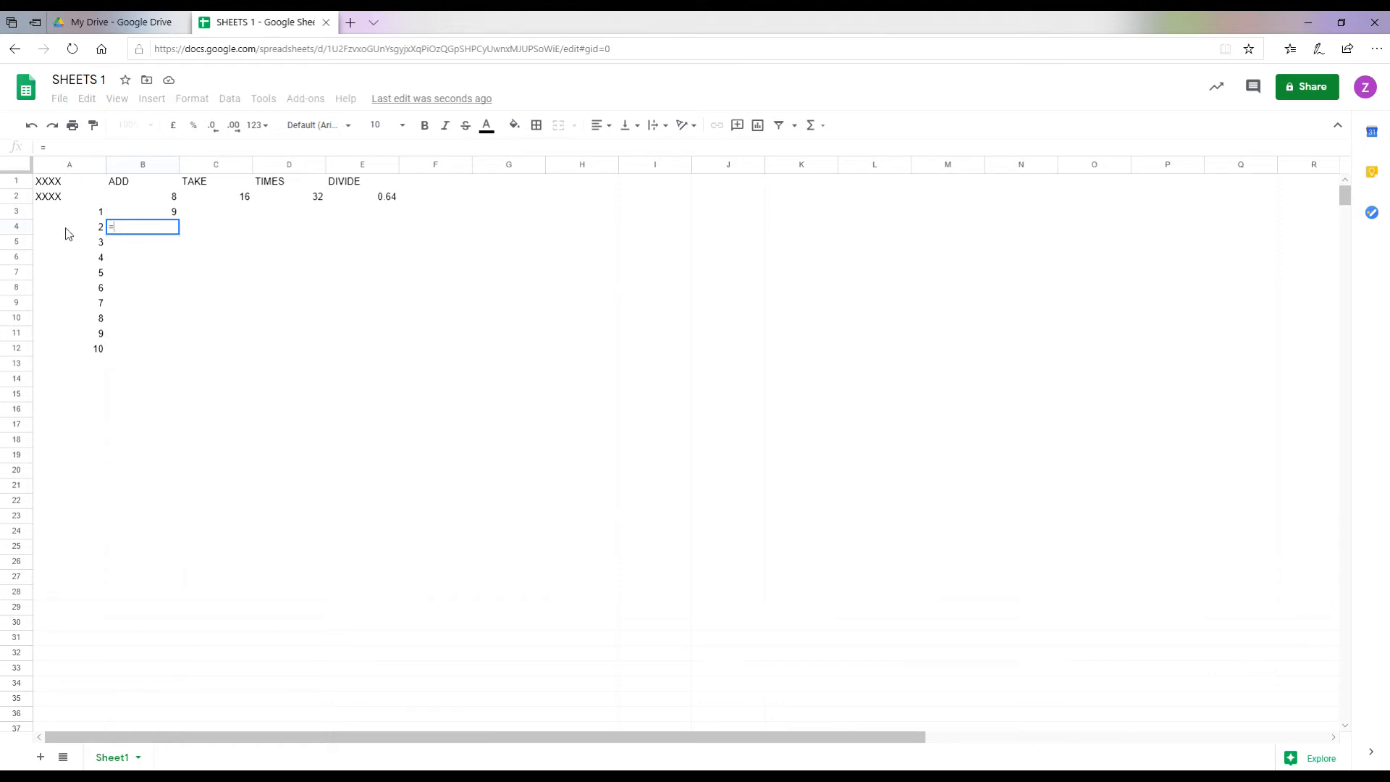
text(A4)
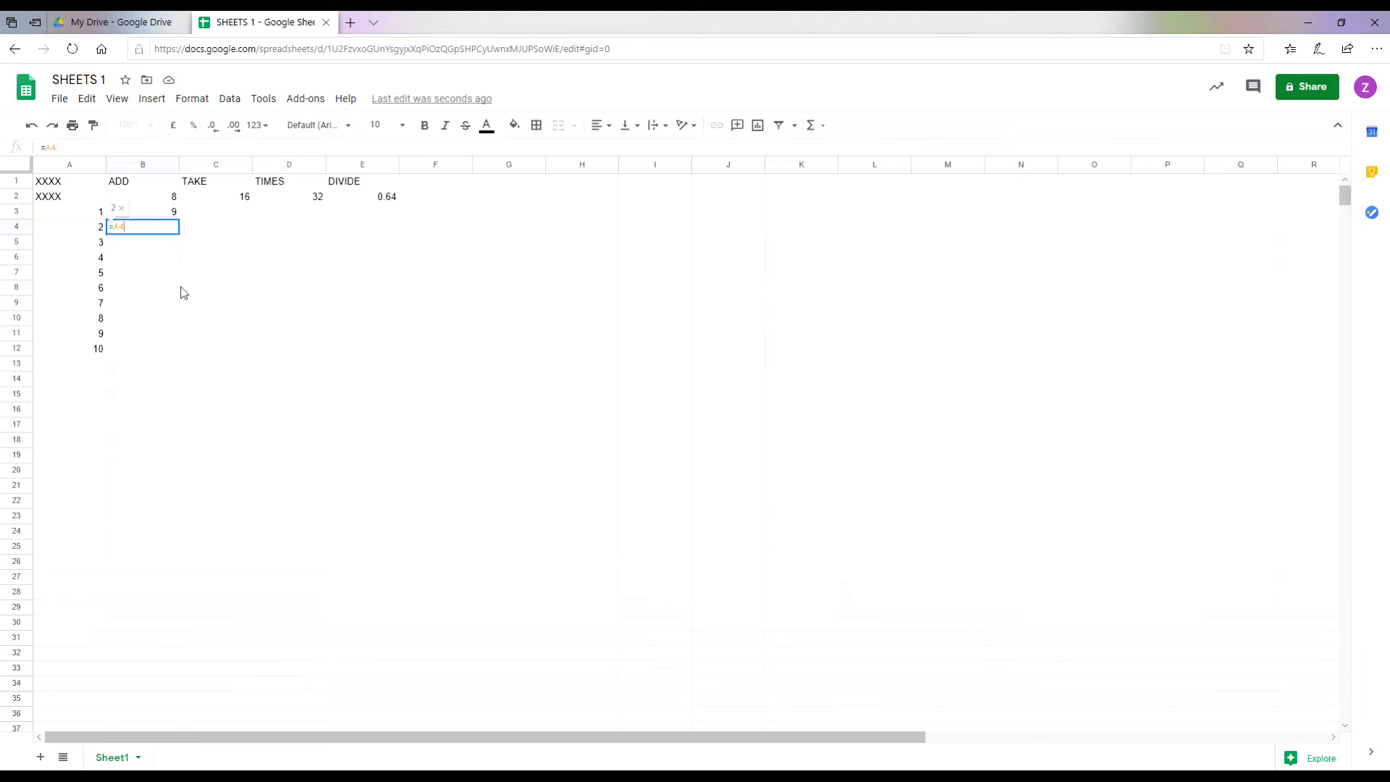
text(+)
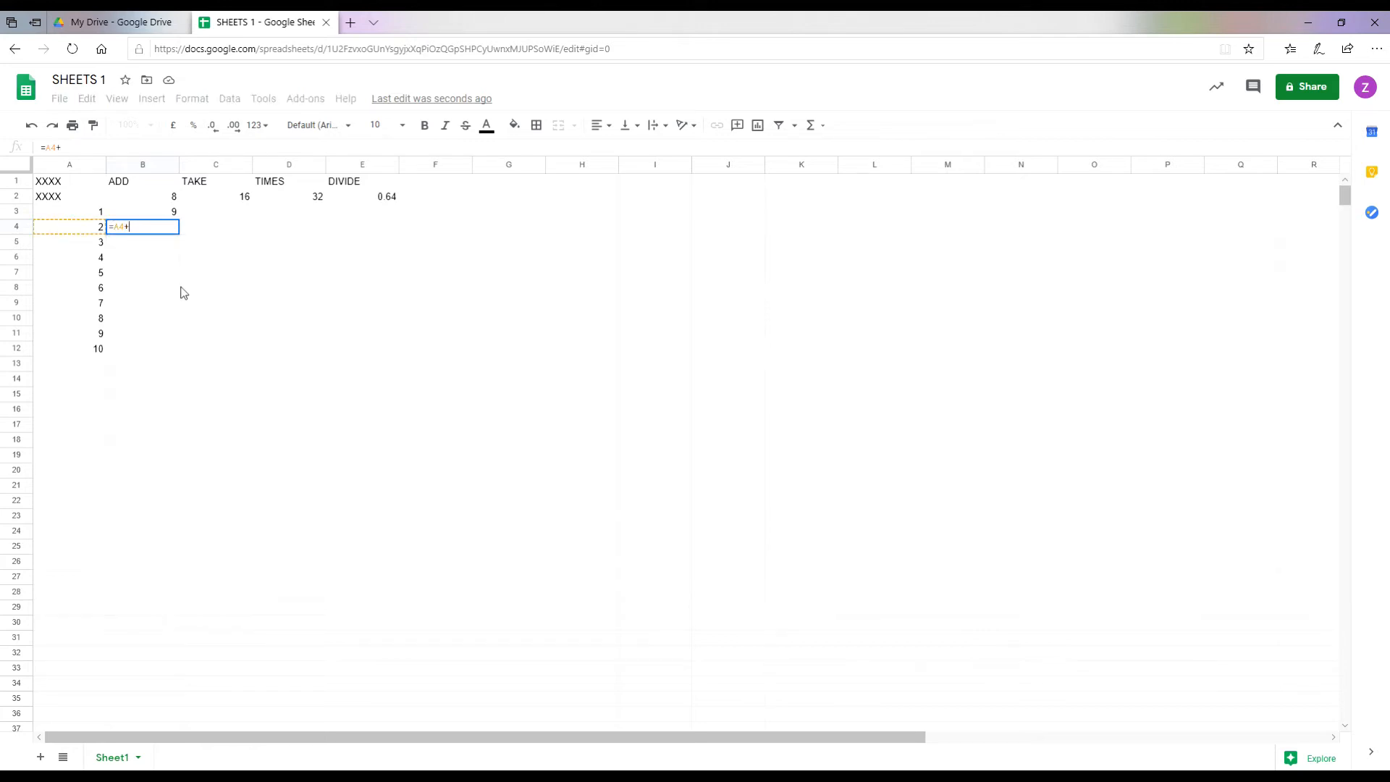
text(B2)
key(Return)
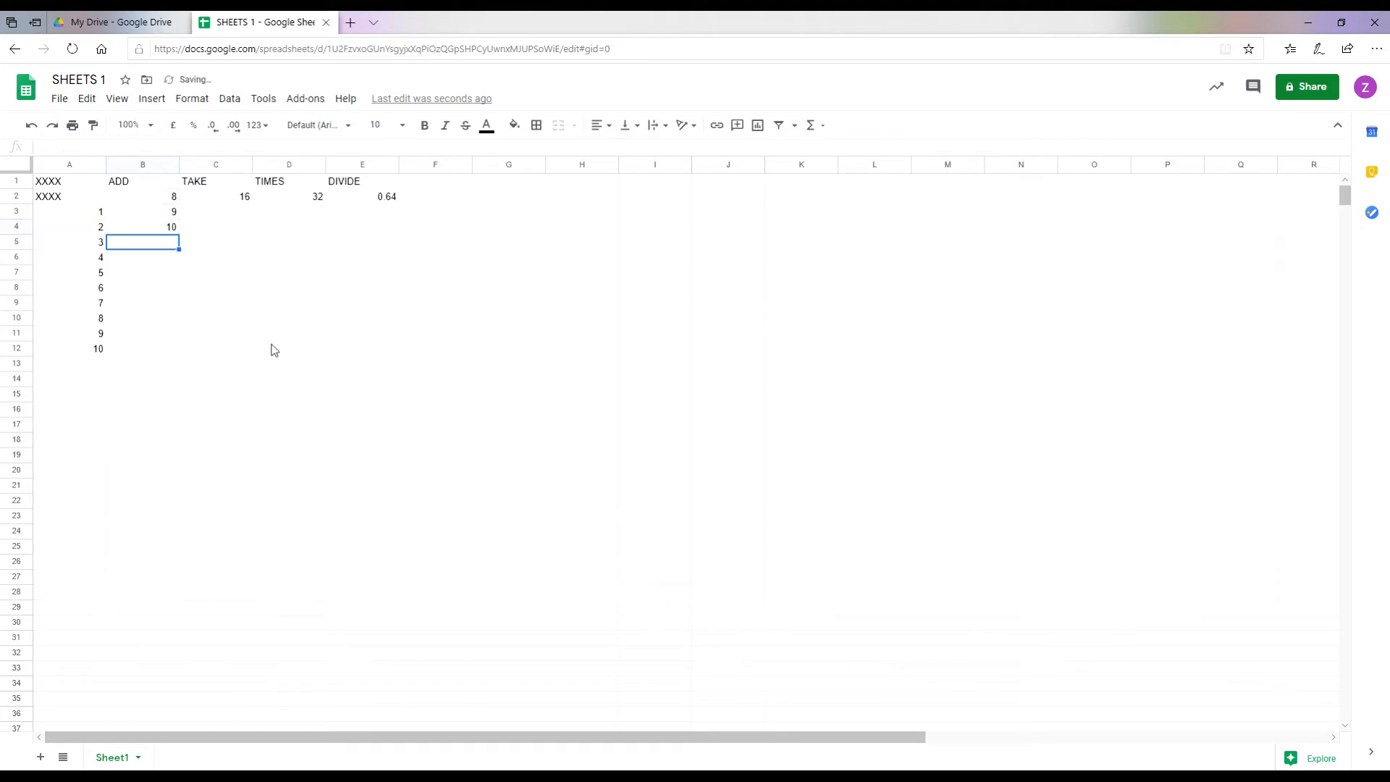
text(=A5+B2)
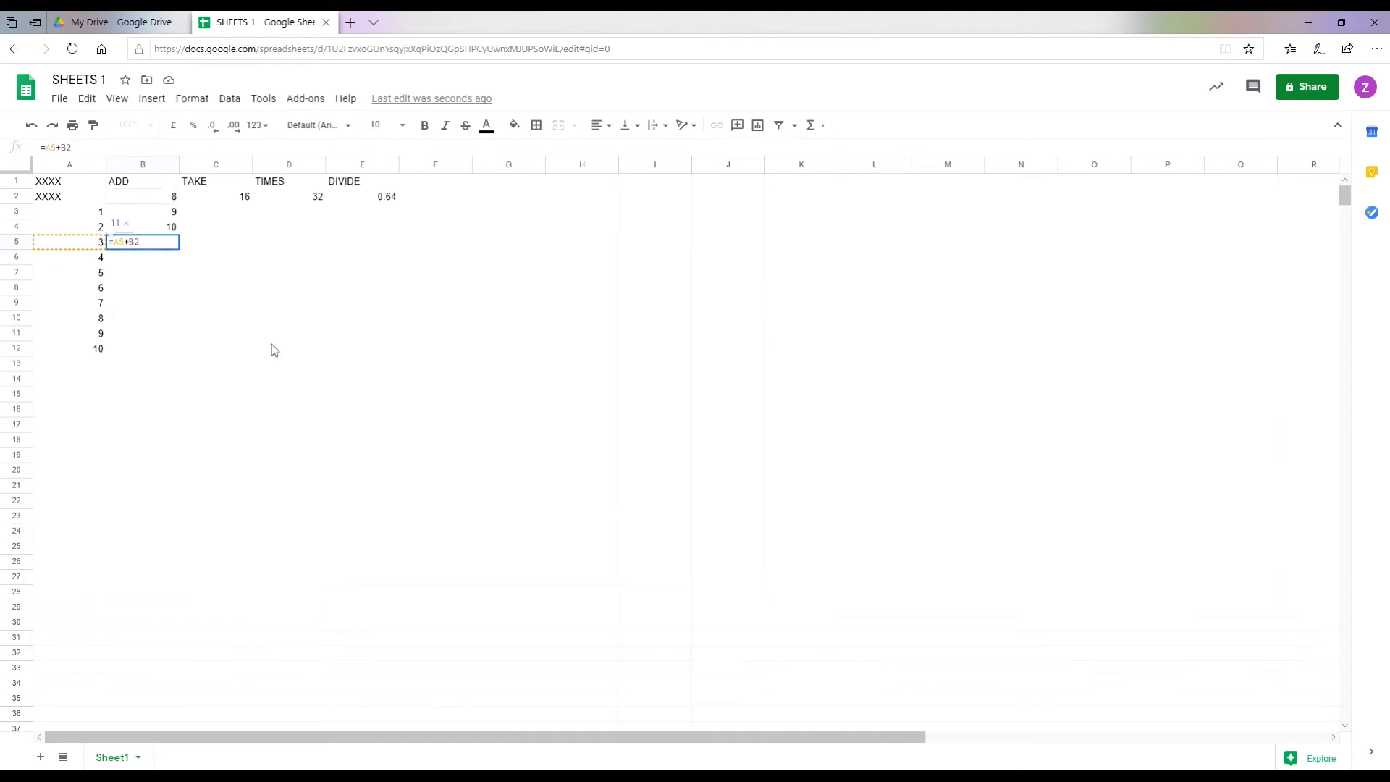
key(Return)
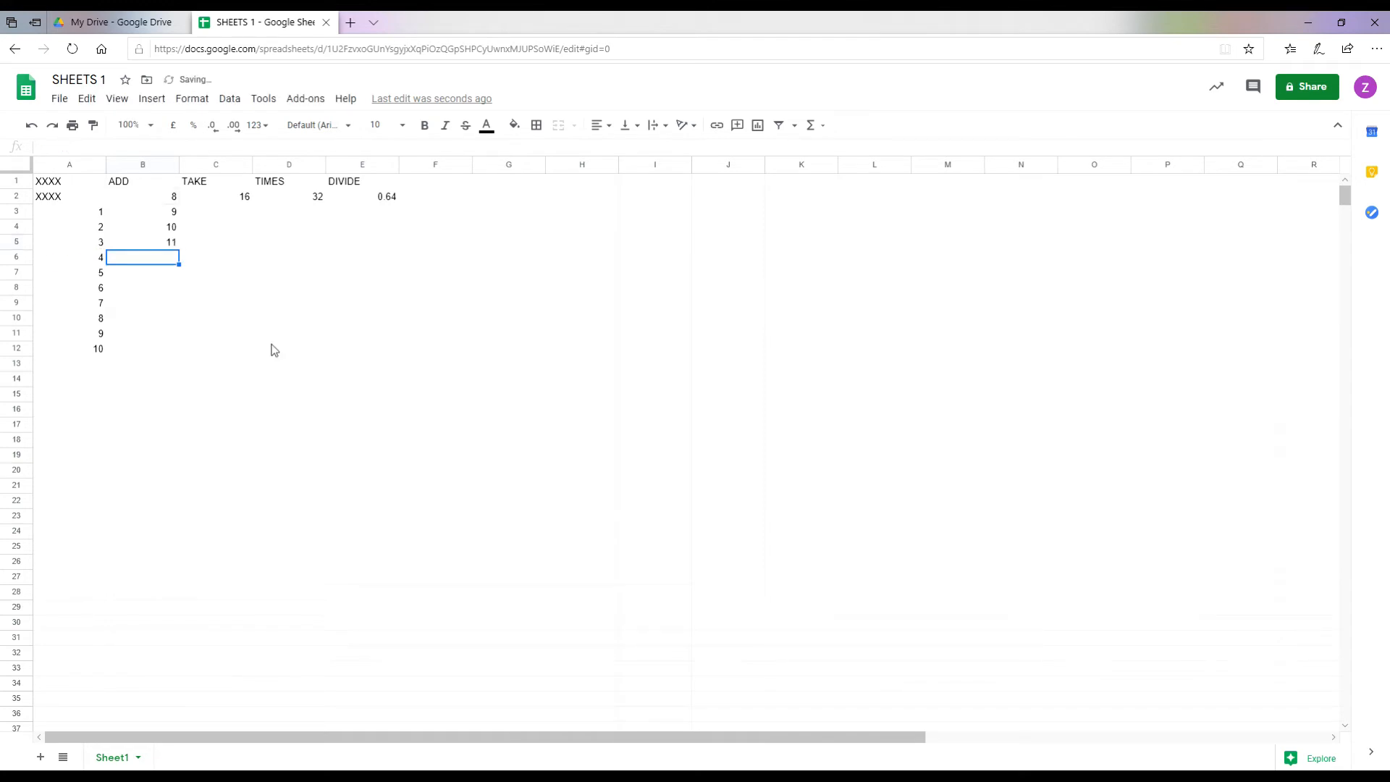
text(=A6+B2)
key(Return)
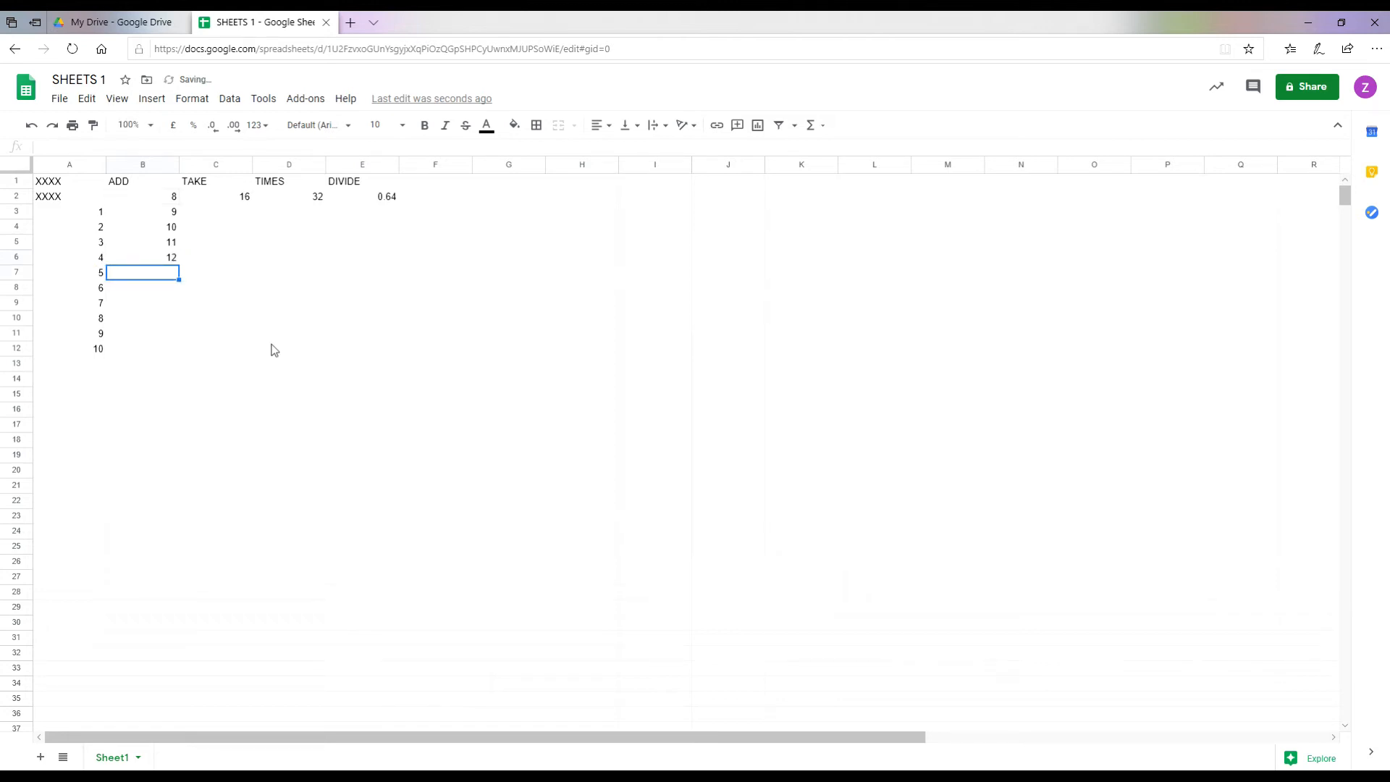
text(=A7+B2)
key(Return)
Step: Enter =A8+B2 through =A12+B2 in B8:B12, giving 14 to 18
text(=A8+B2)
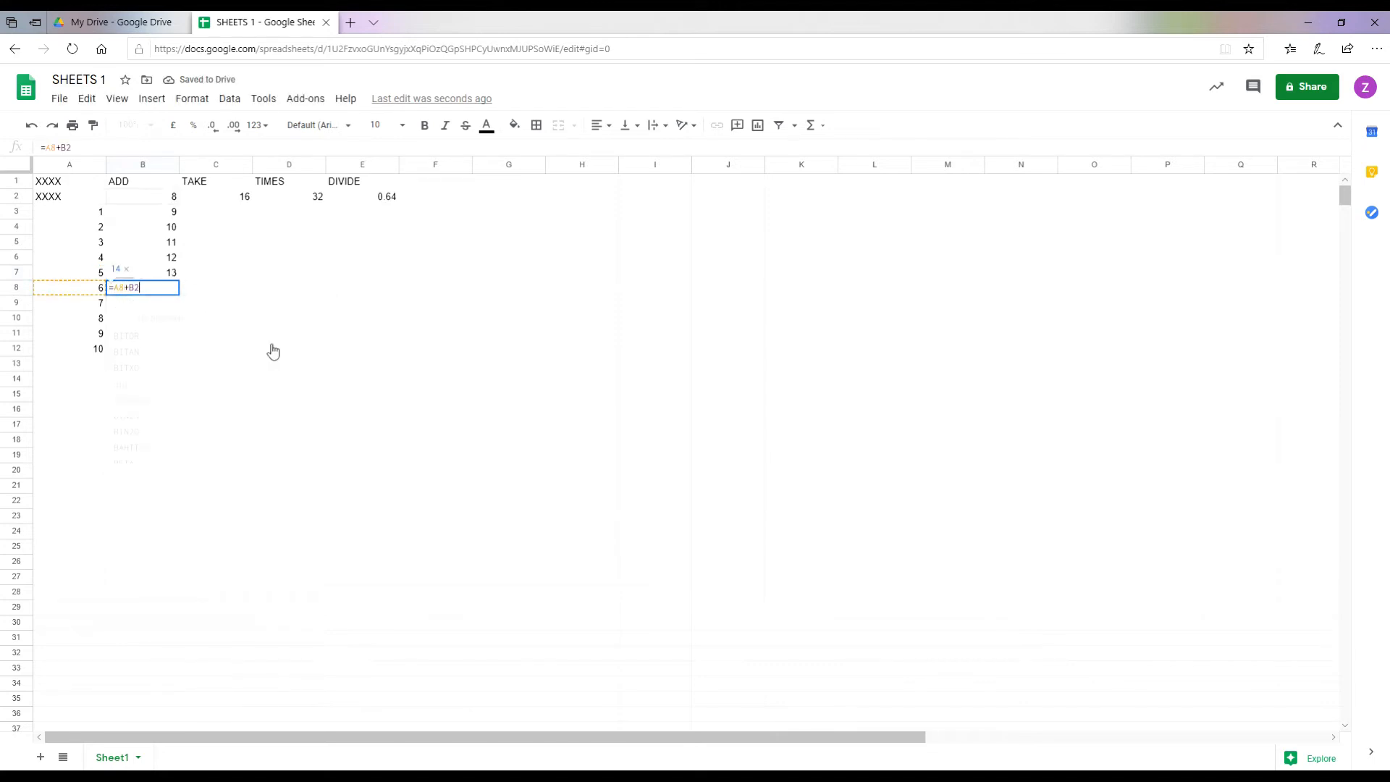
key(Return)
text(=A9)
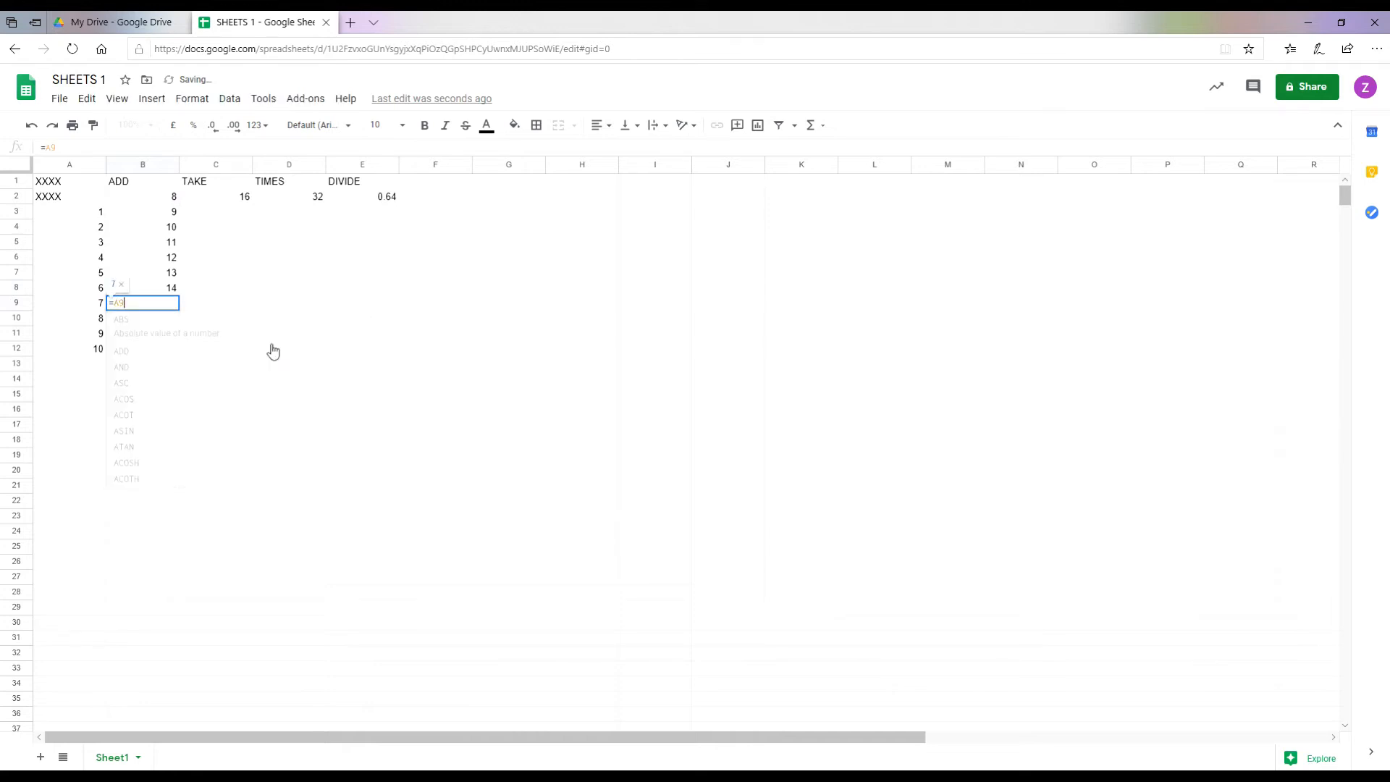
text(+B)
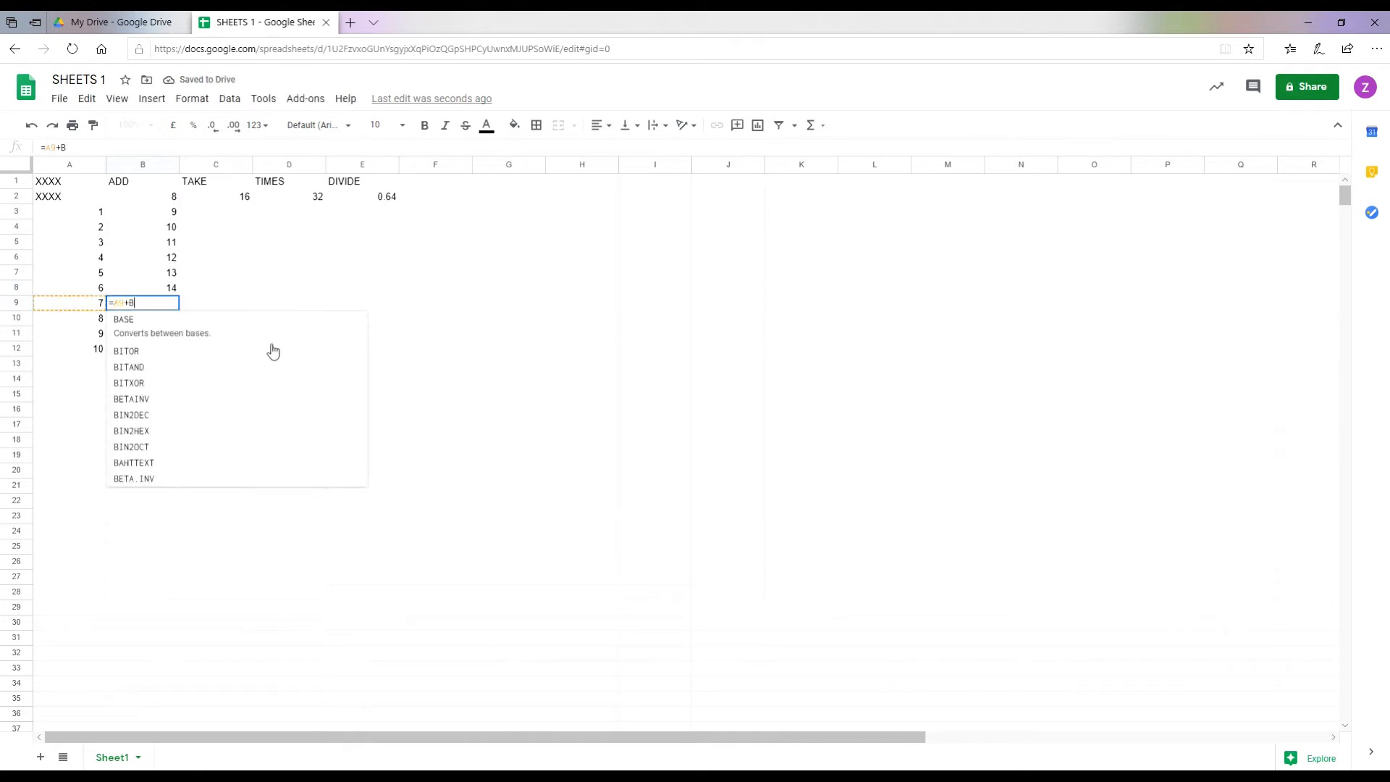
text(2)
key(Return)
text(=A10+B2)
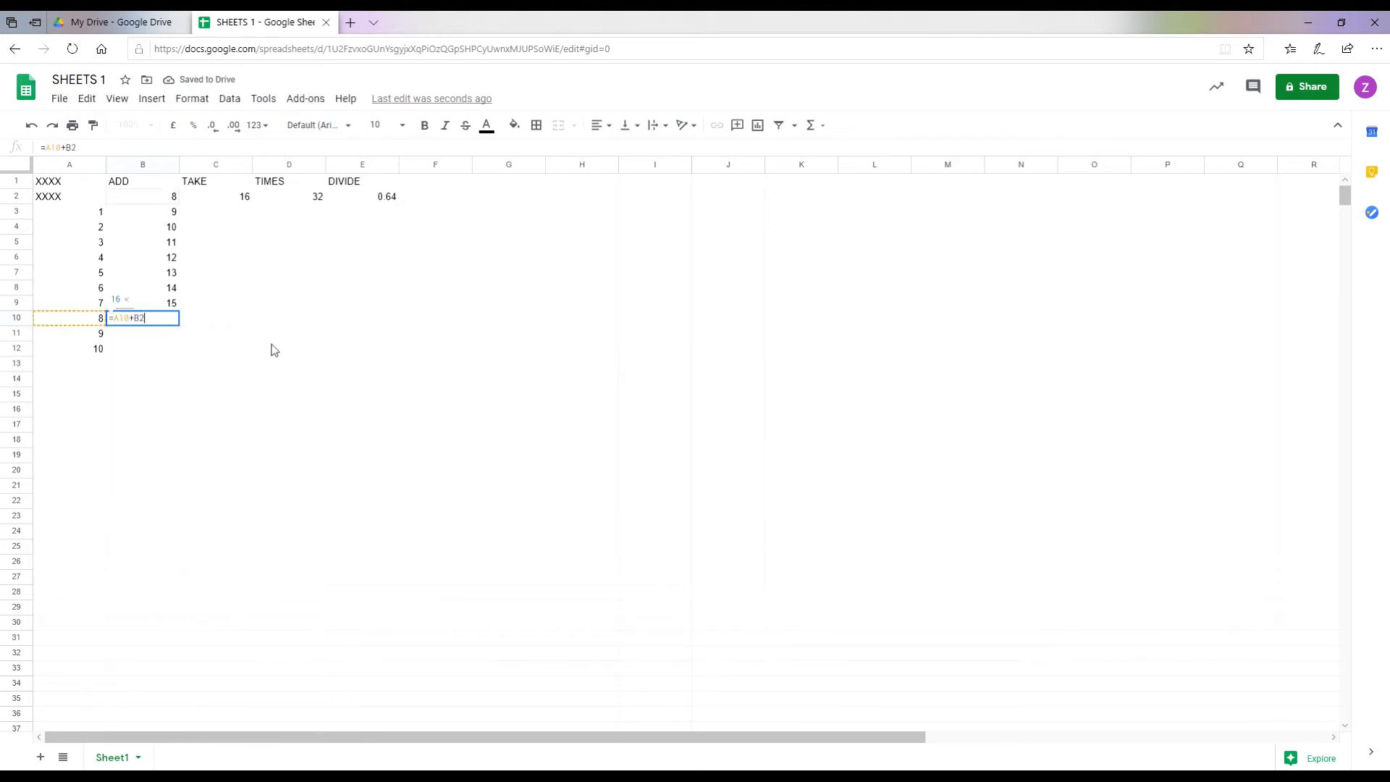
key(Return)
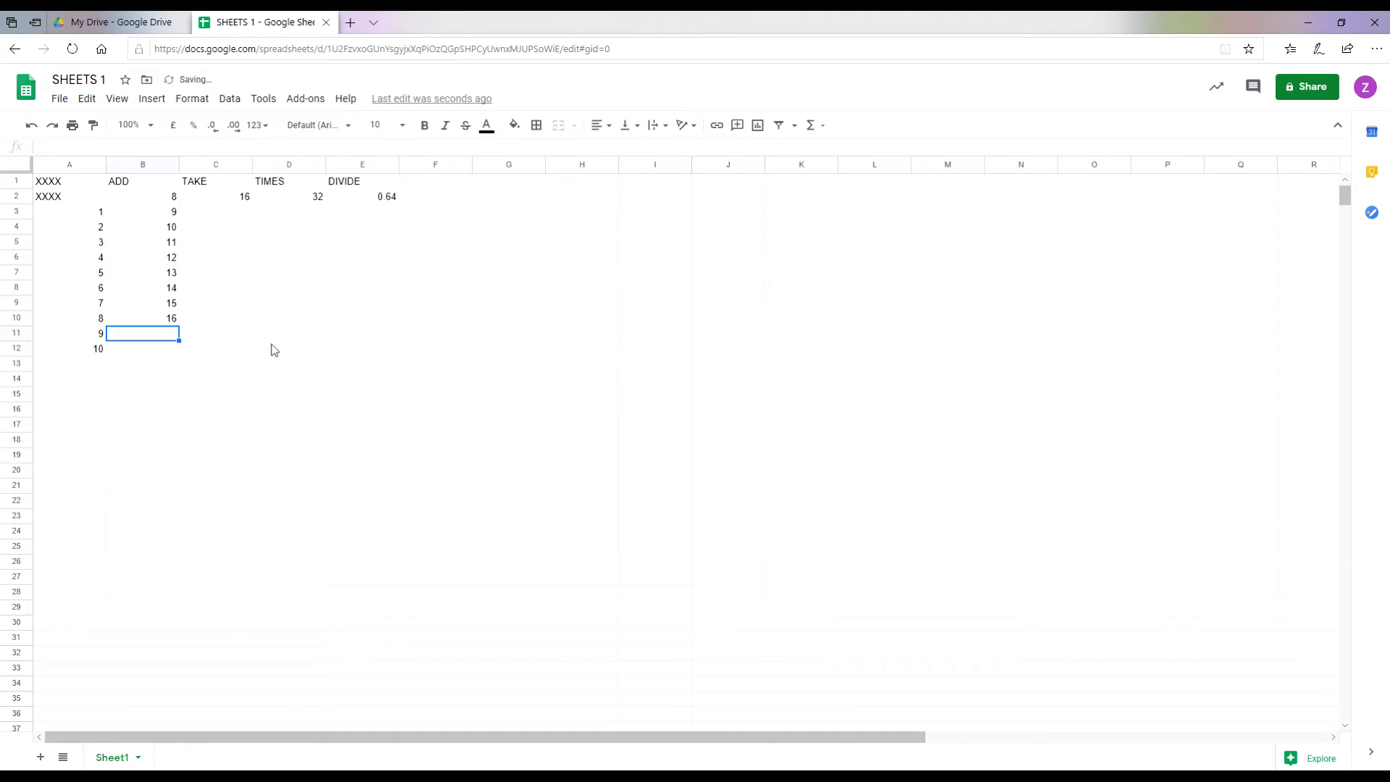
text(=)
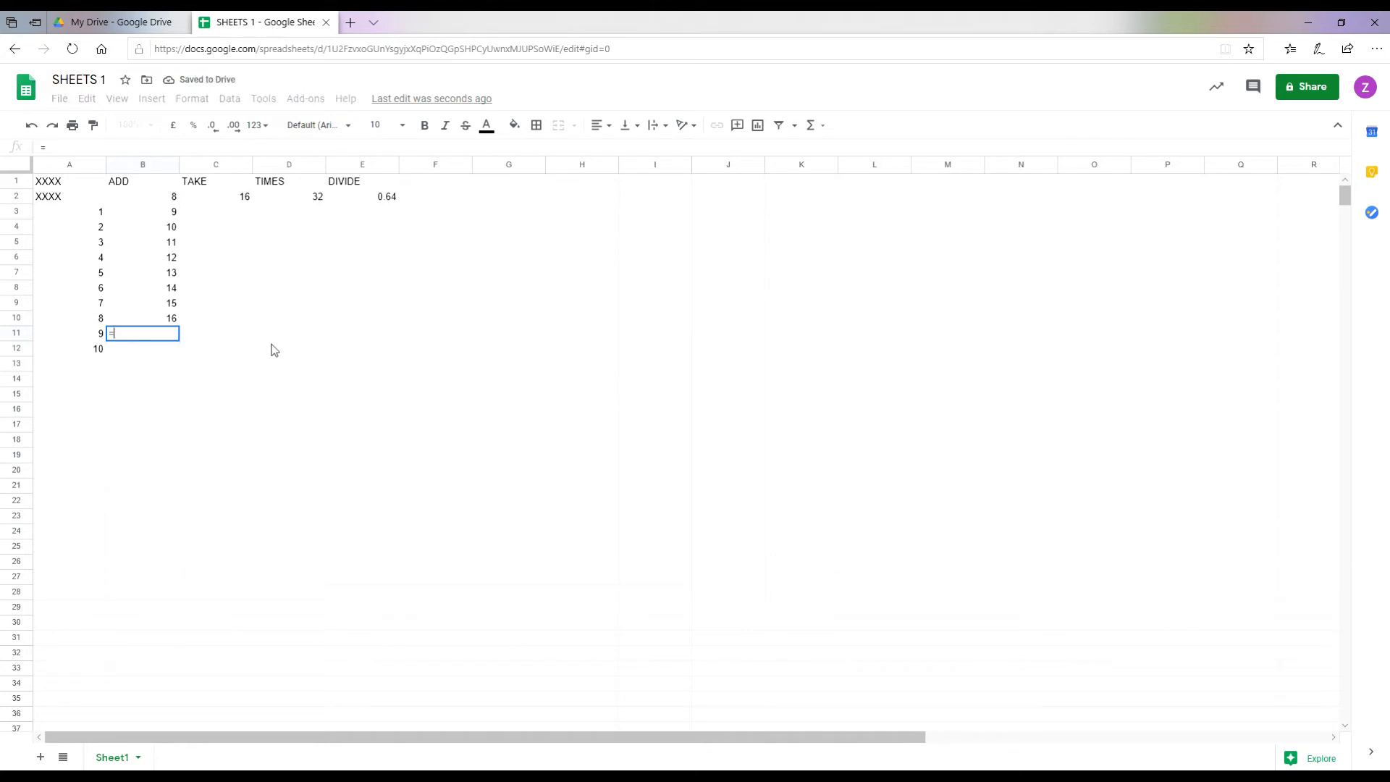
text(A11)
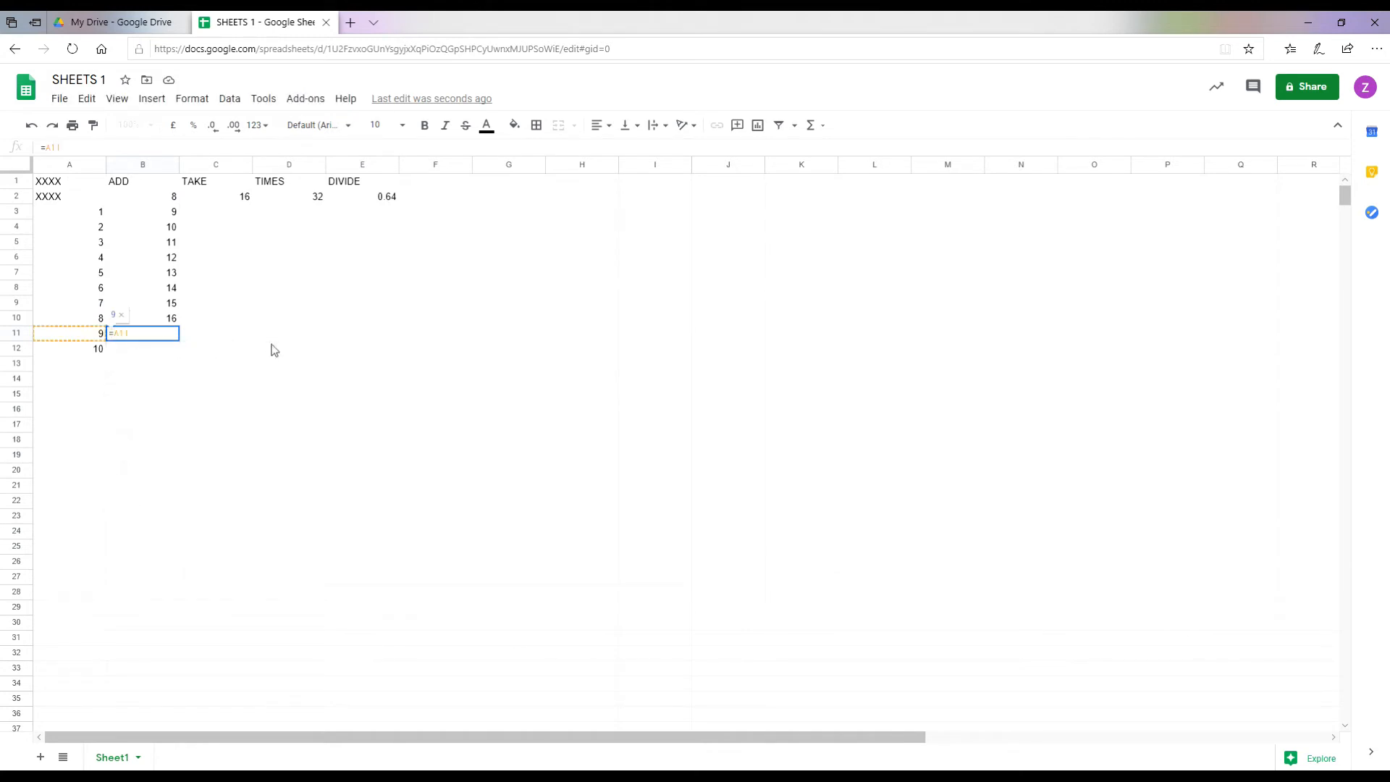
text(+B2)
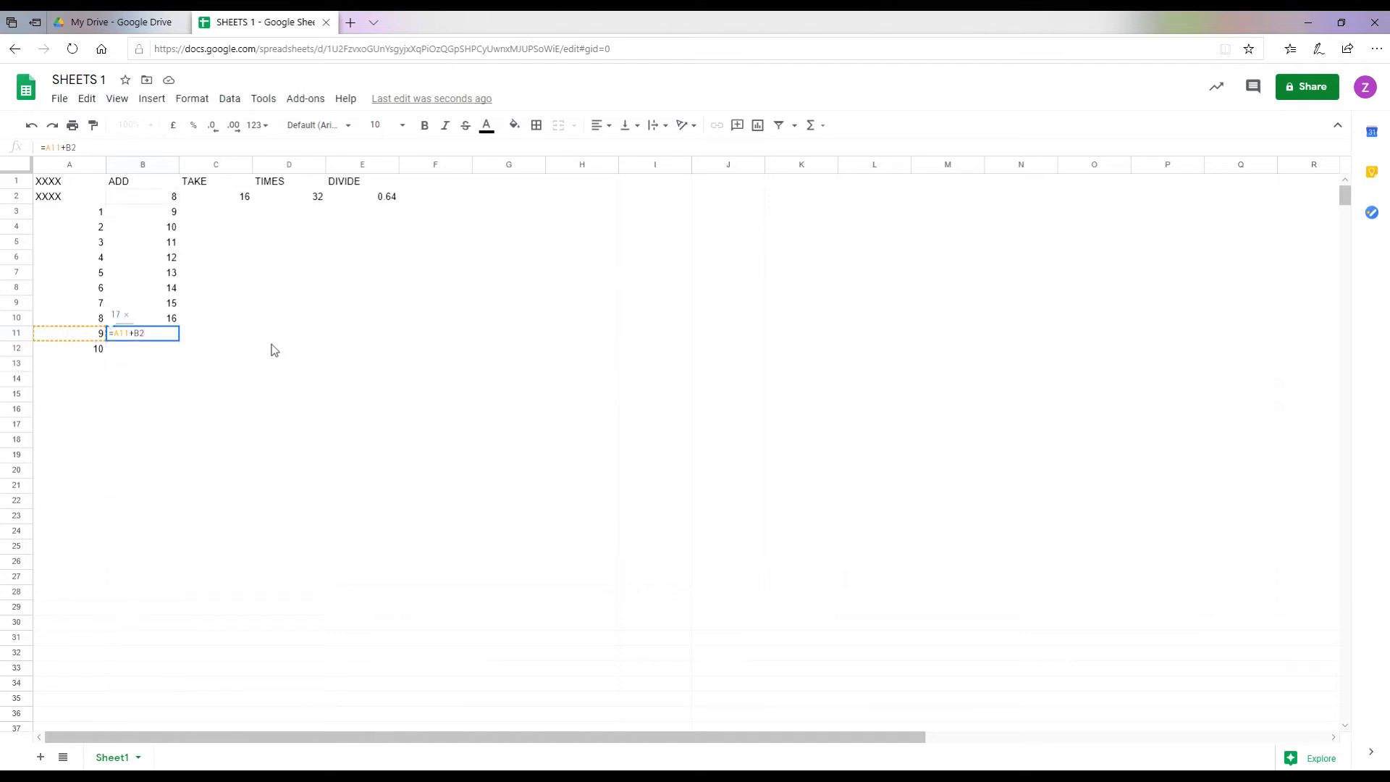
key(Return)
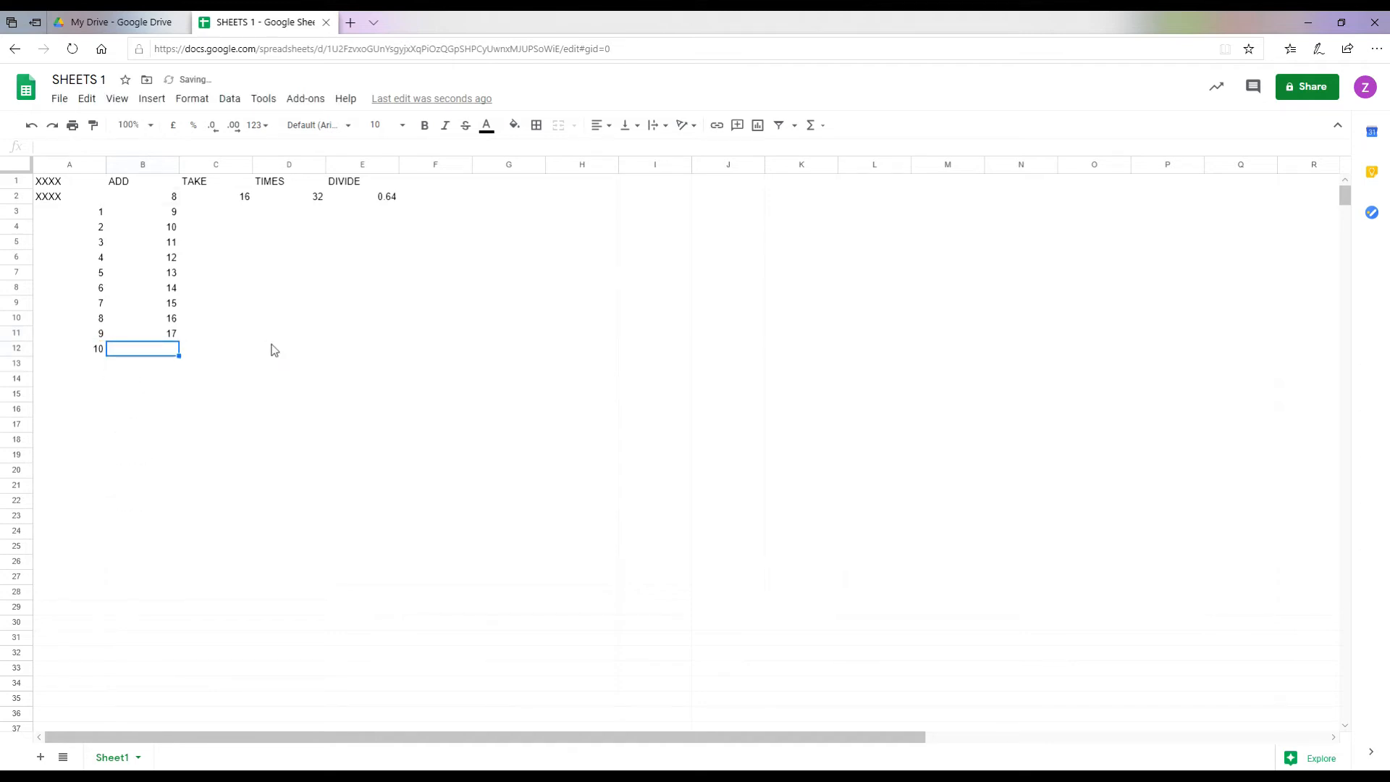
text(=A12+B2)
key(Return)
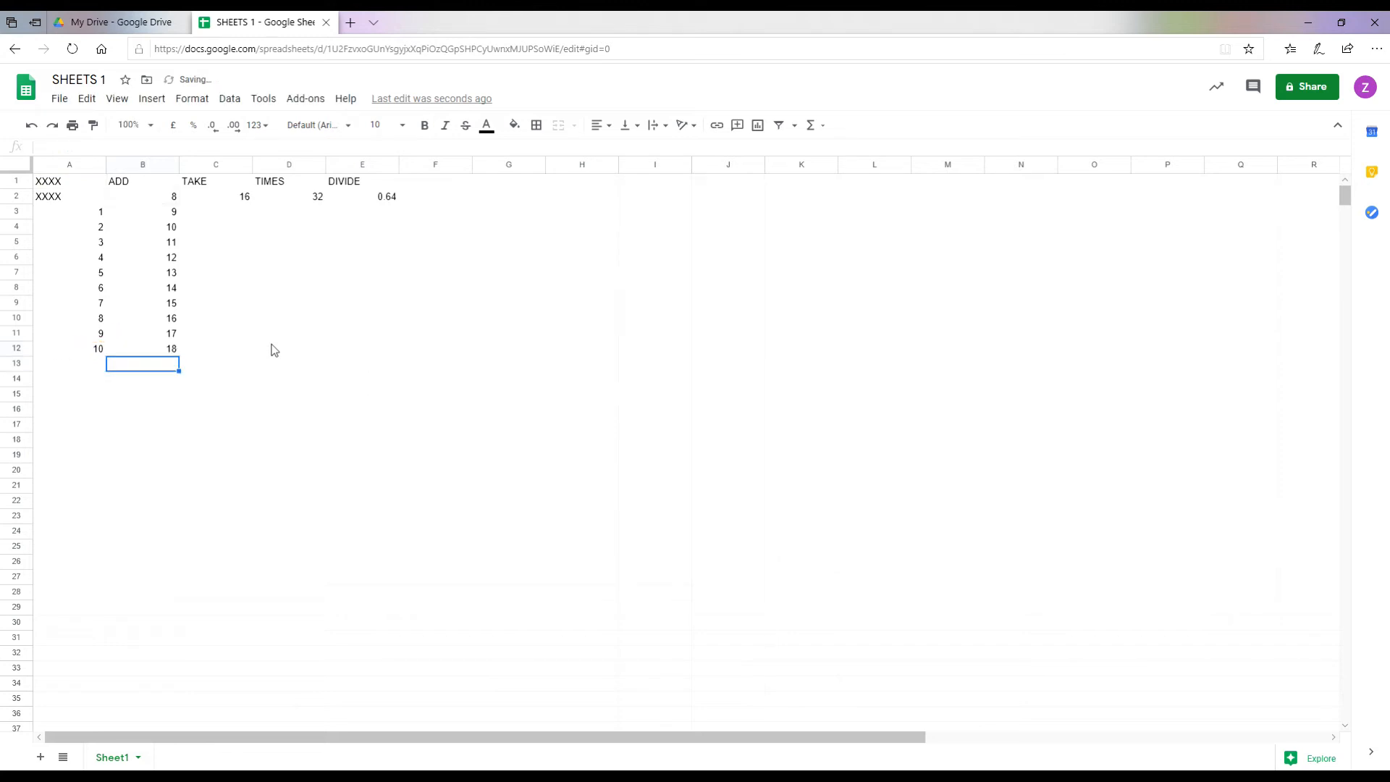
Step: Review the ADD formulas in B3 through B12 cell by cell
click(159, 217)
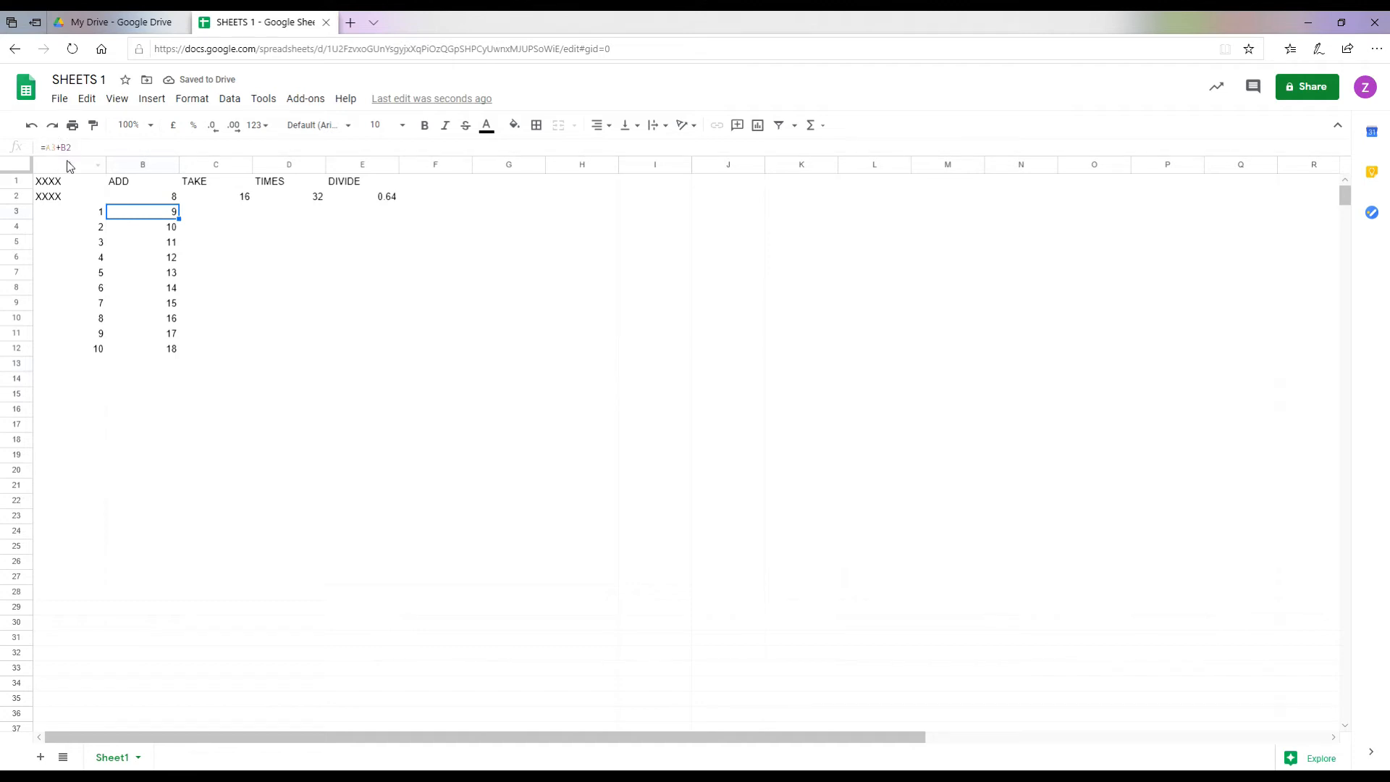
click(166, 229)
click(162, 246)
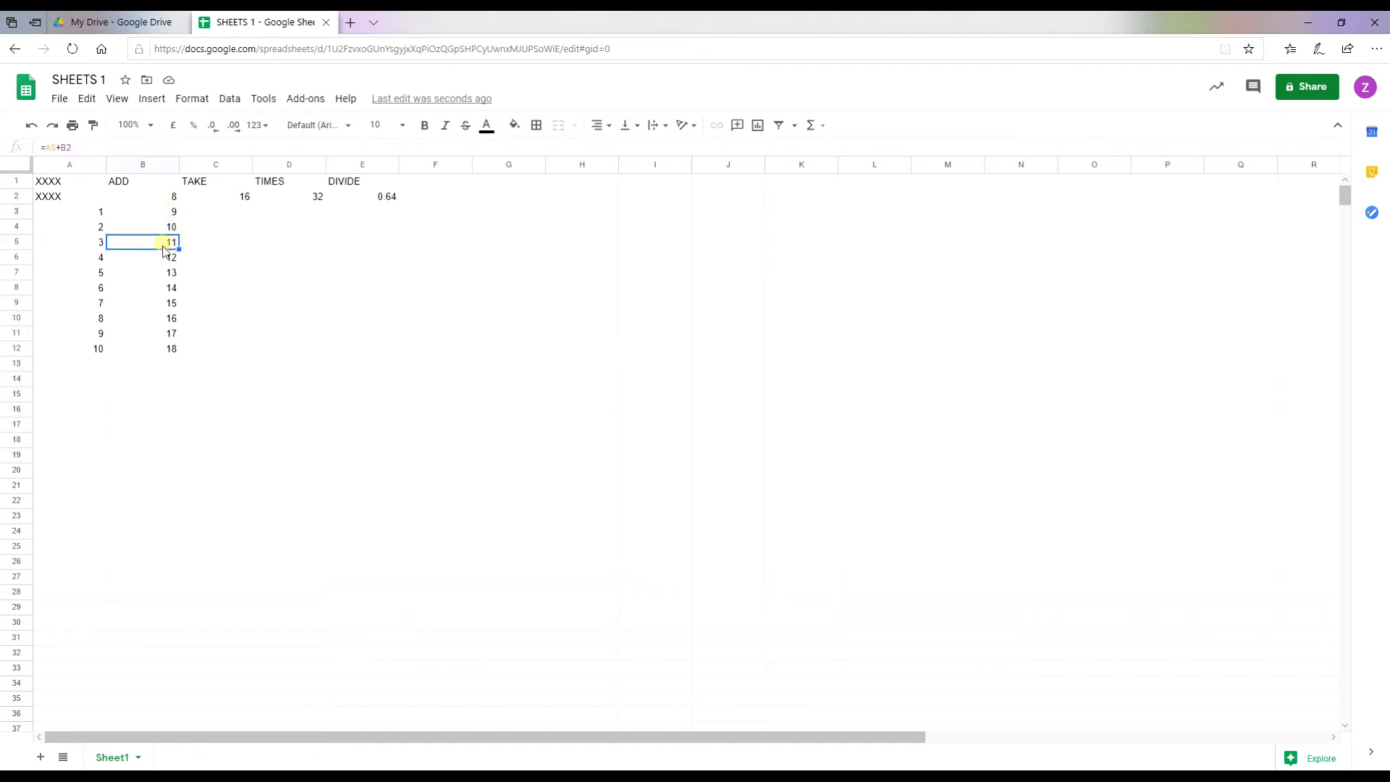
click(165, 259)
click(164, 275)
click(164, 290)
click(163, 304)
click(162, 319)
click(162, 334)
click(163, 350)
click(149, 365)
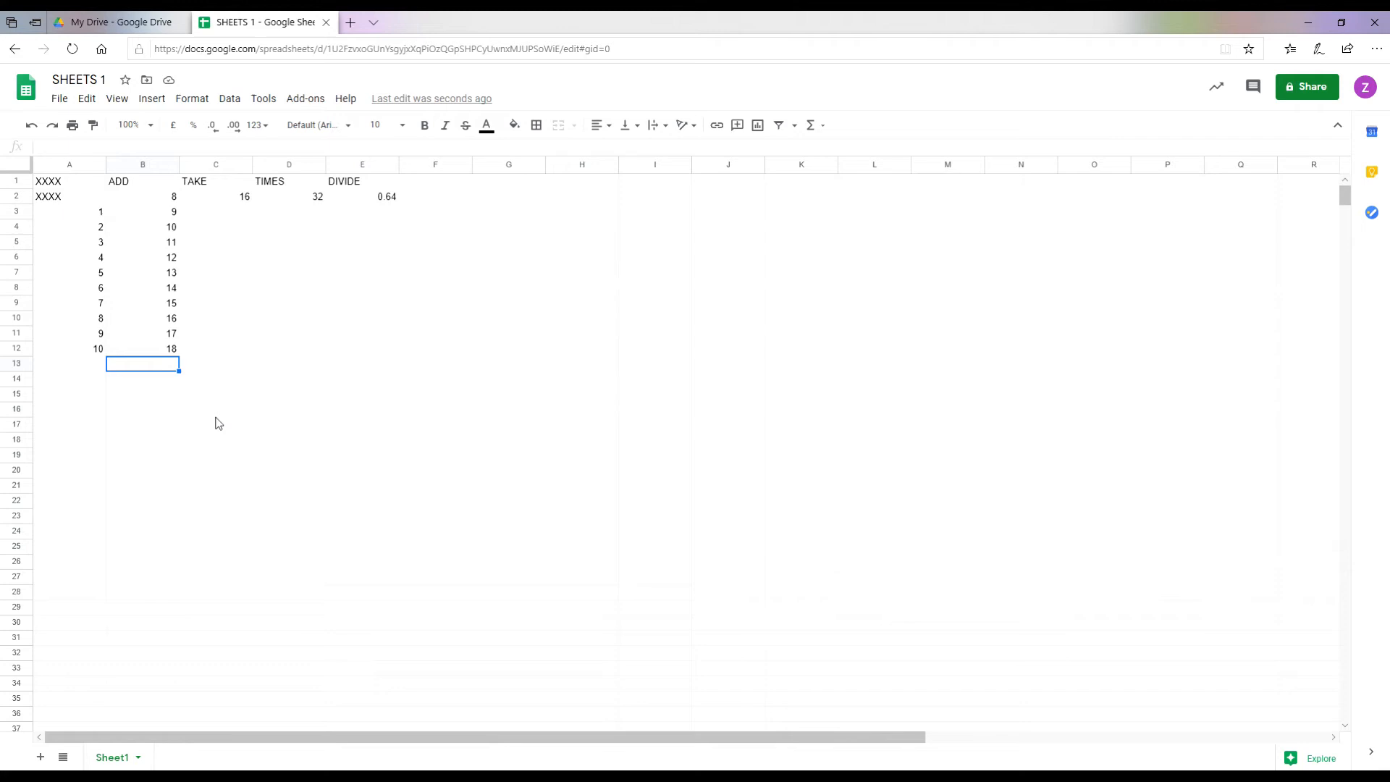
click(223, 215)
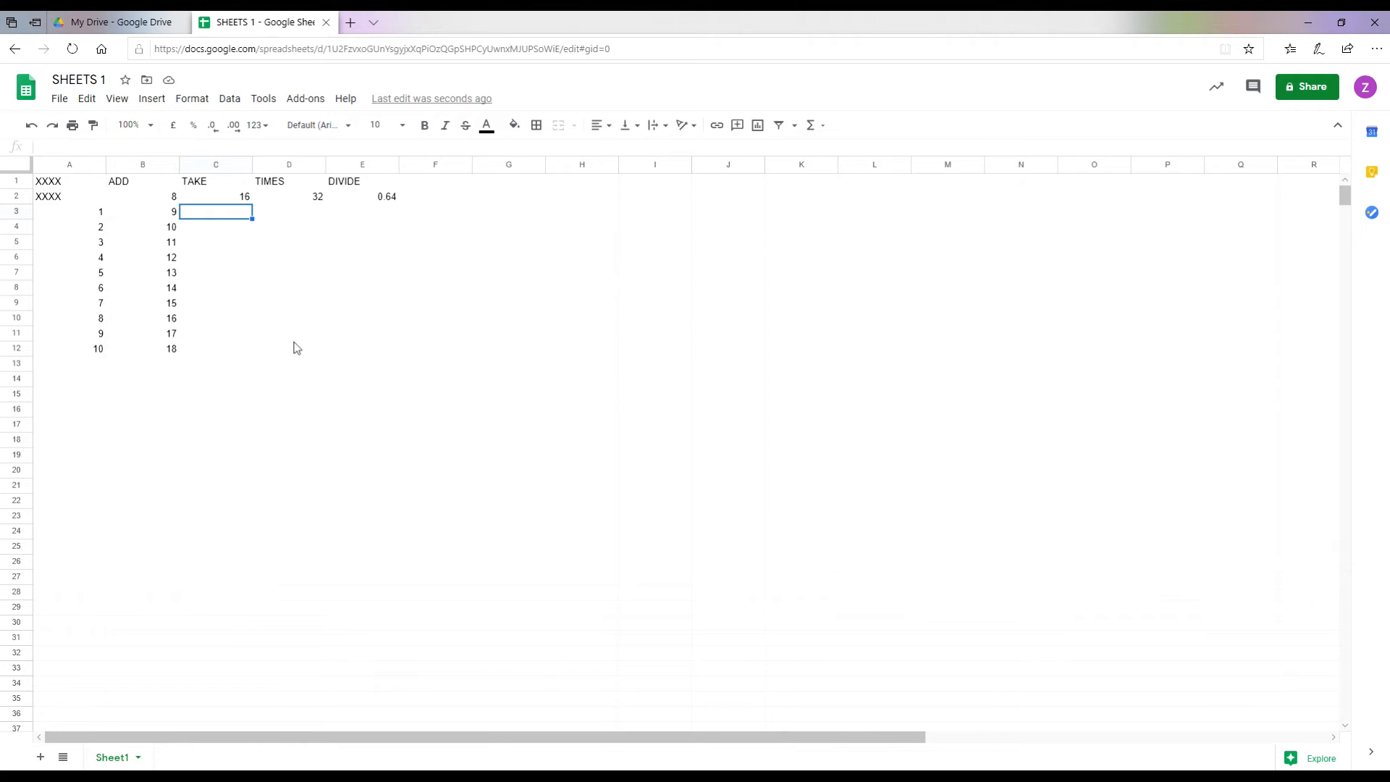
Step: Enter subtraction formulas =A3-C2, =A4-B4 and =A5-C2 in C3:C5
text(=)
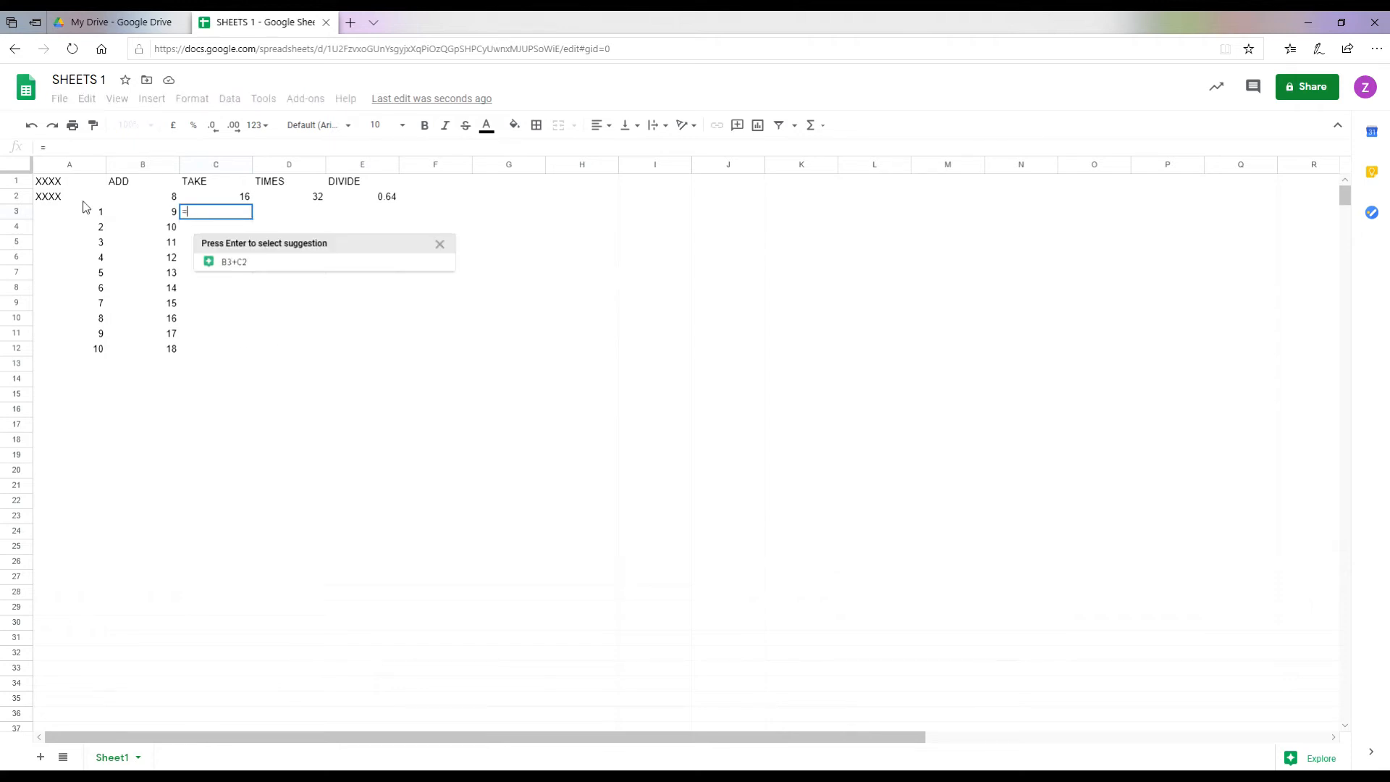
text(A)
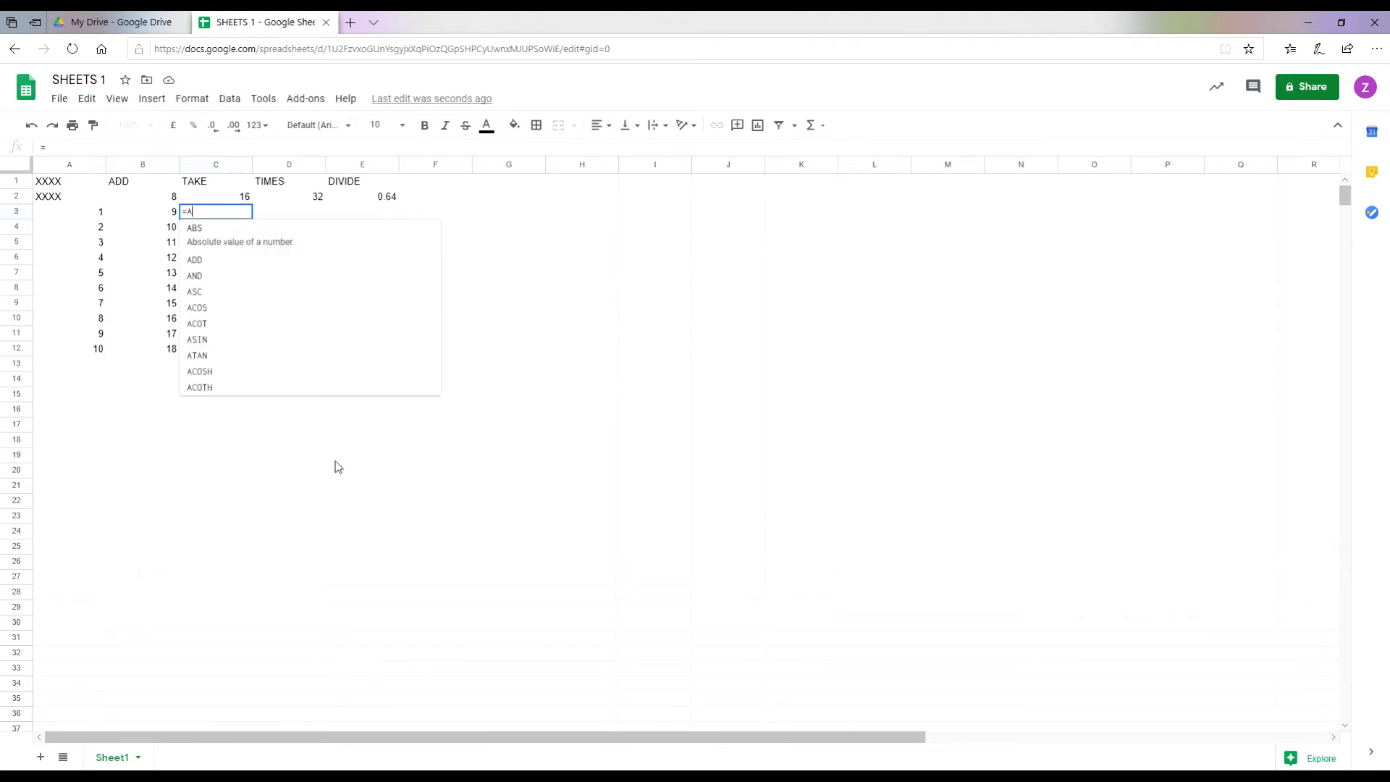
text(3-)
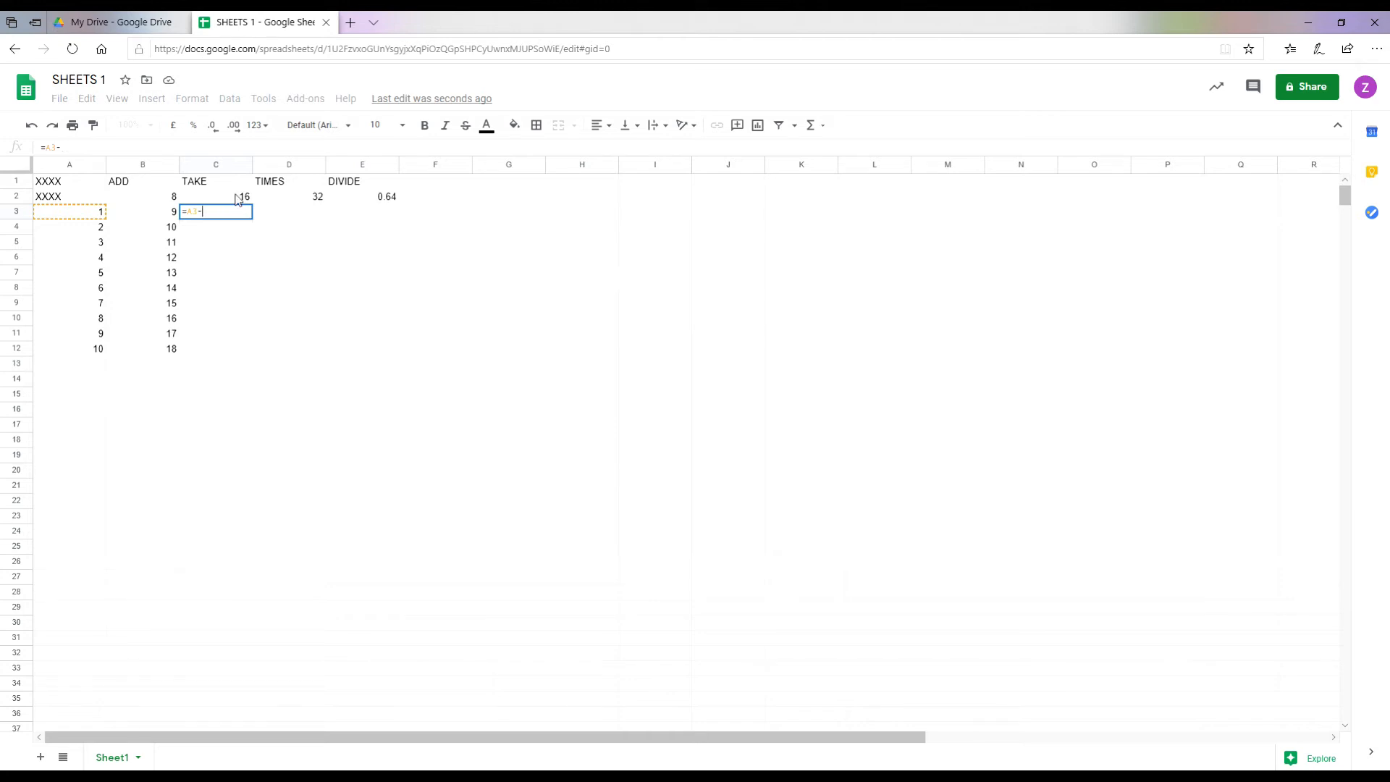
text(C2)
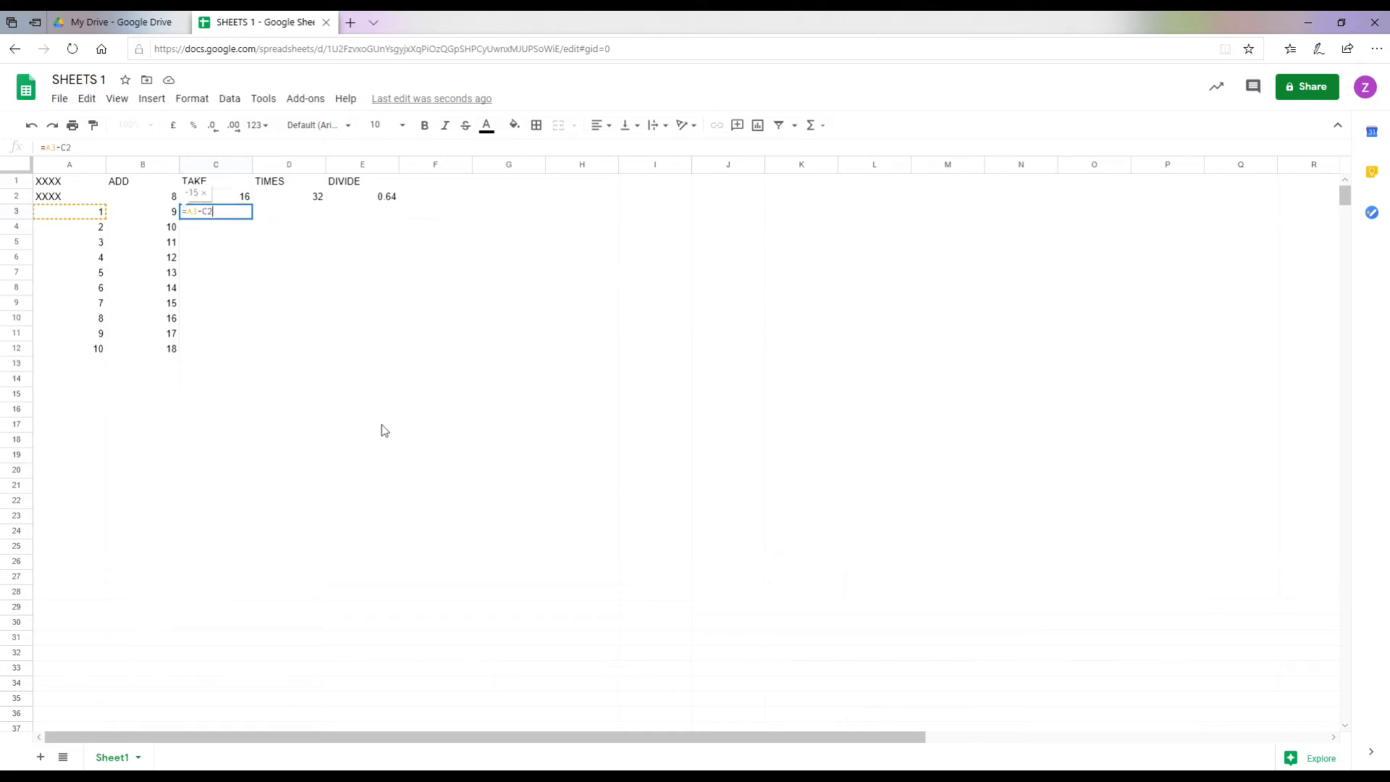
key(Return)
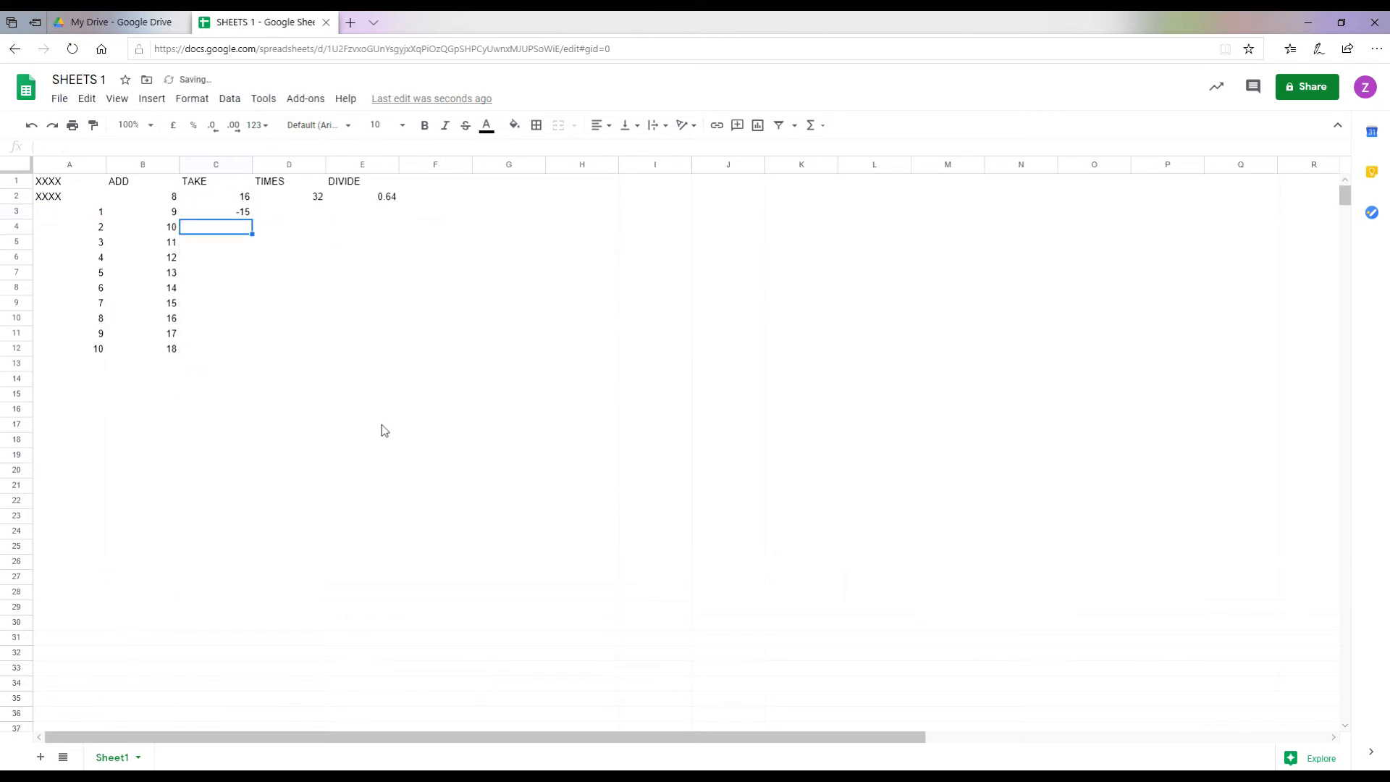
text(=)
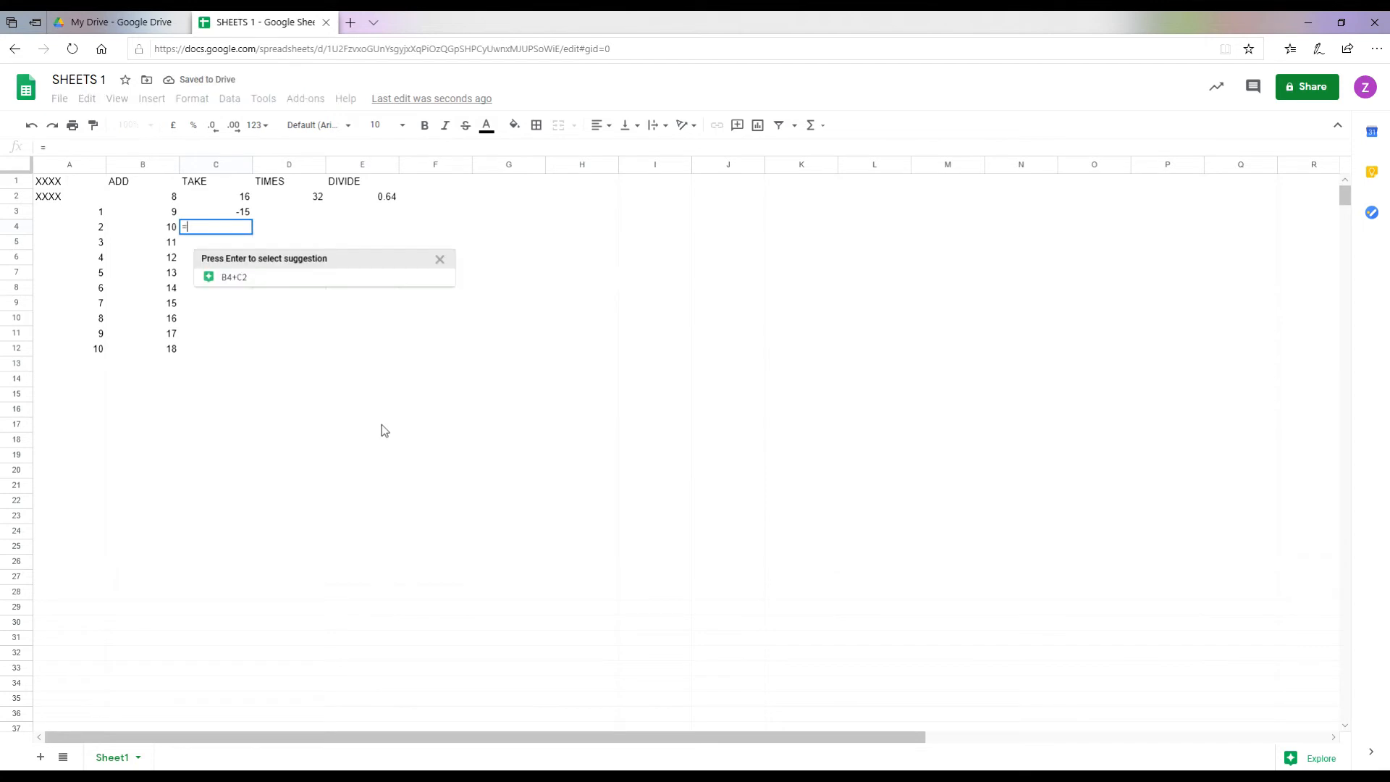
text(A4-B4)
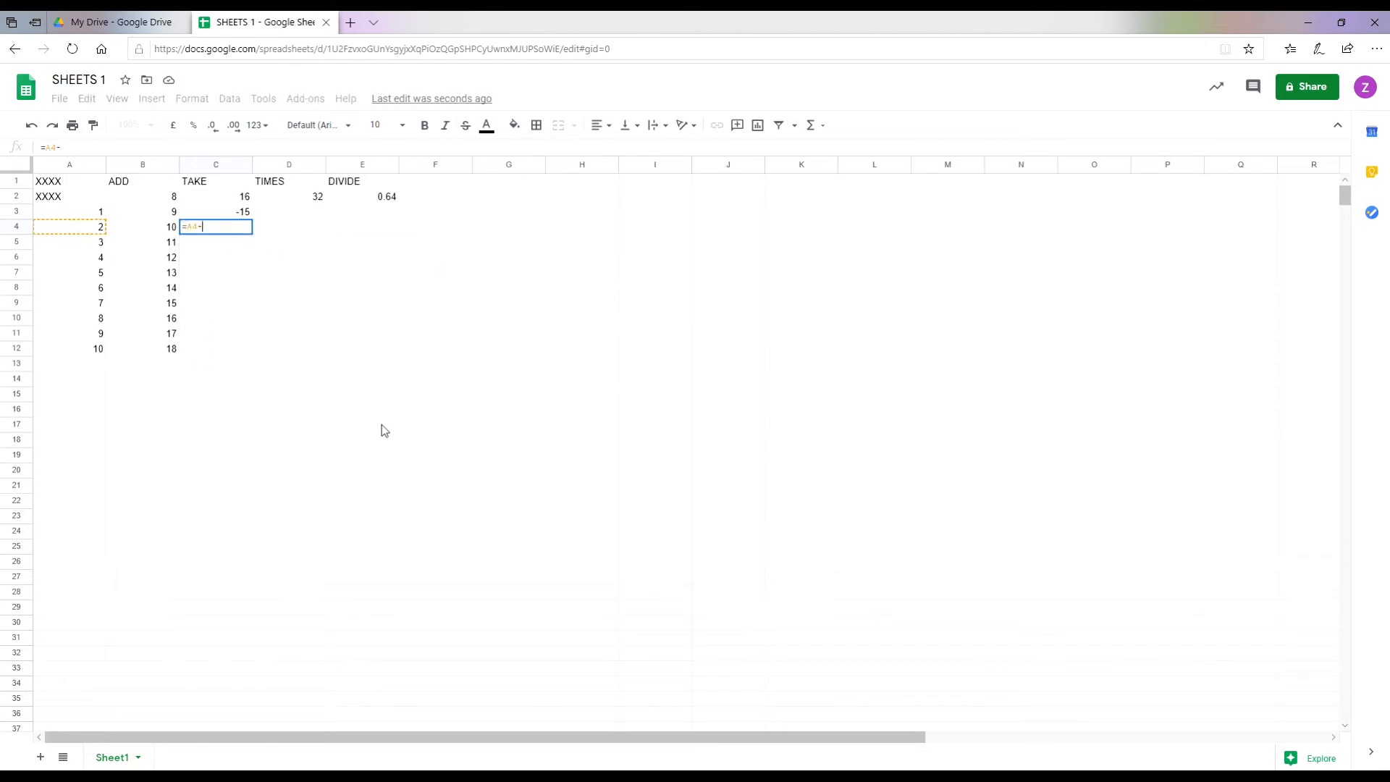
key(Return)
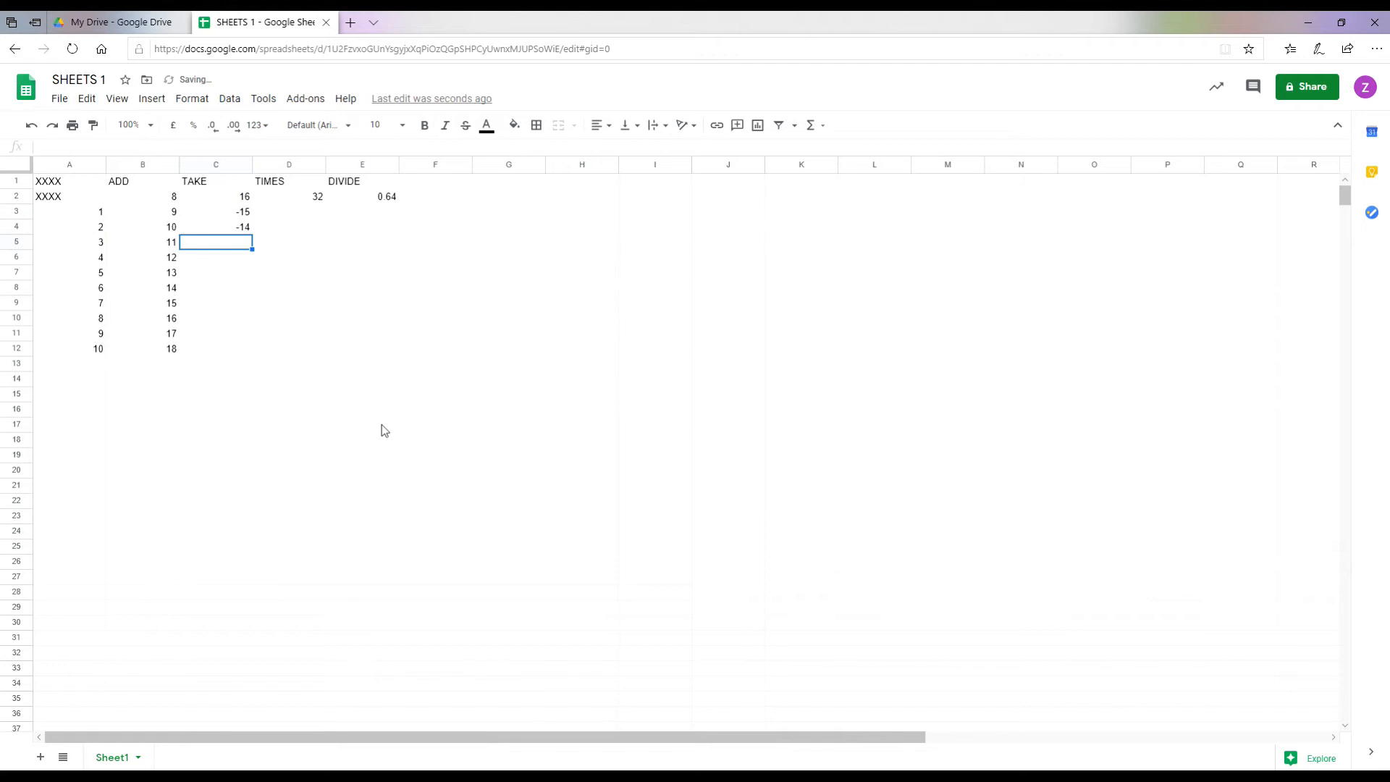
text(=A5-C2)
key(Return)
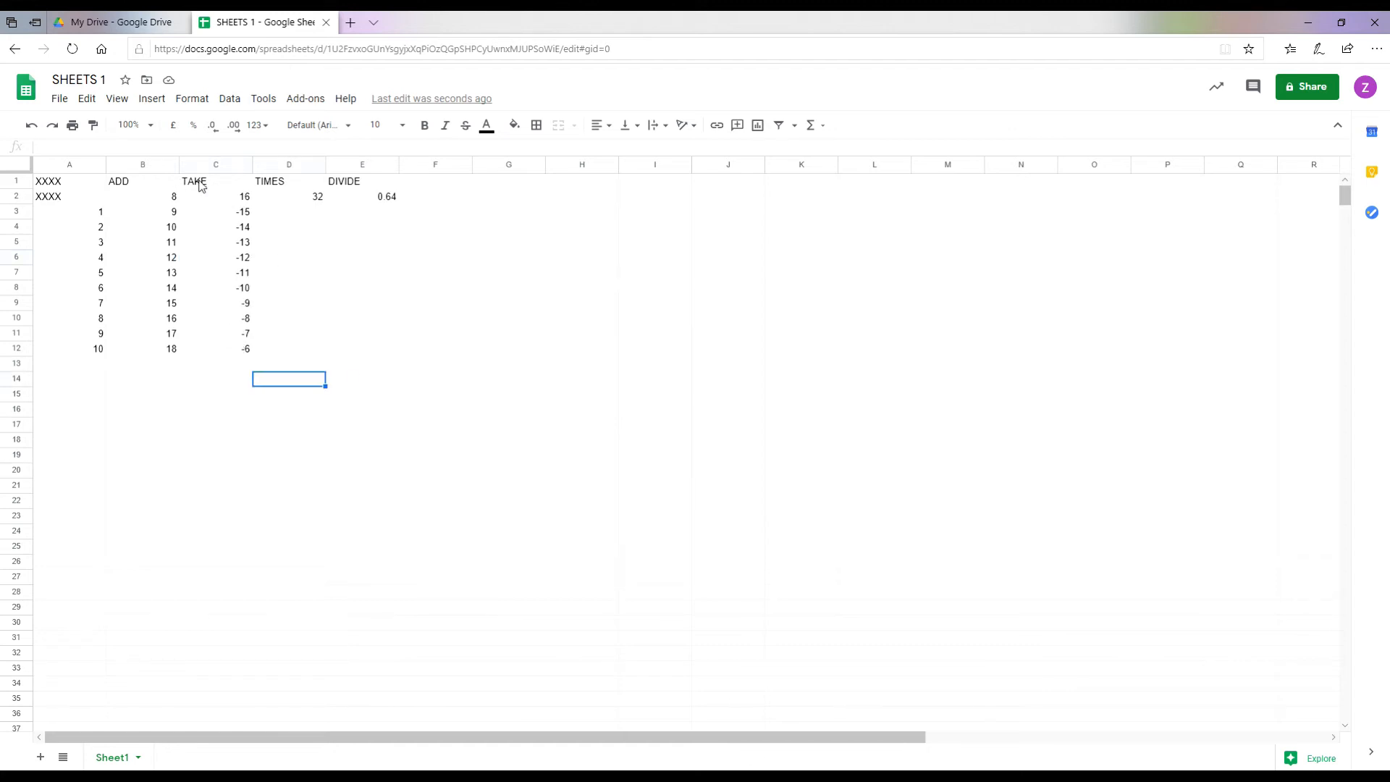
click(307, 213)
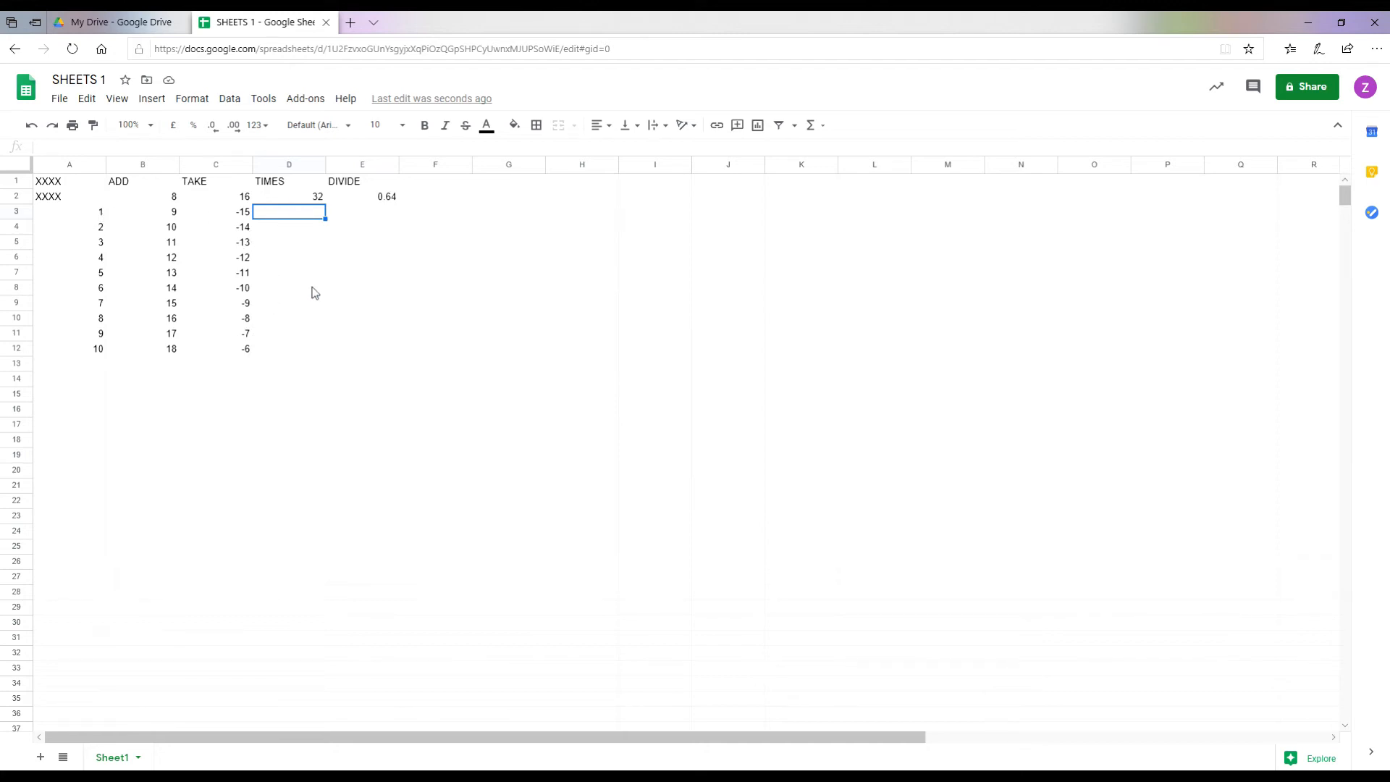
Step: Multiply A3 and A4 by D2's 32 in D3 and D4, giving 32 and 64
text(=)
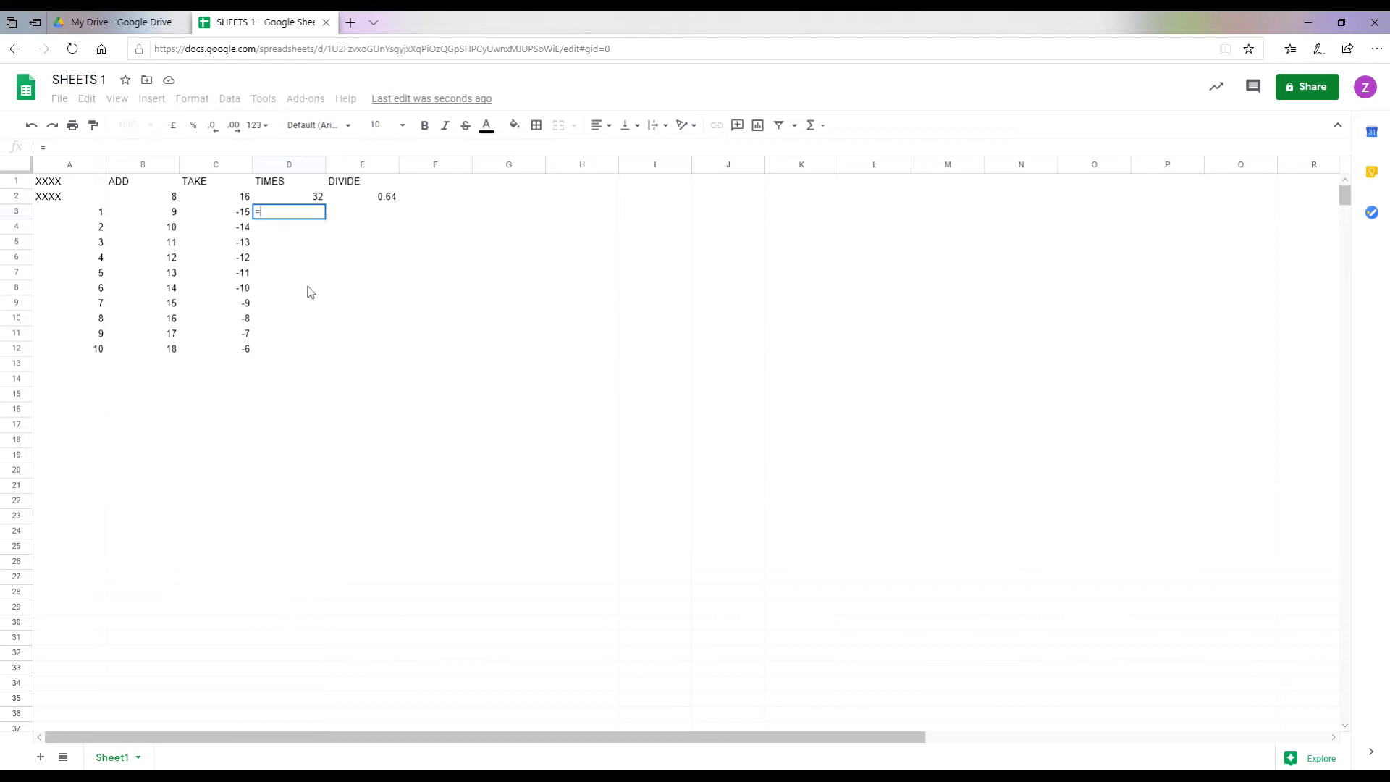
click(82, 216)
text(*)
click(297, 200)
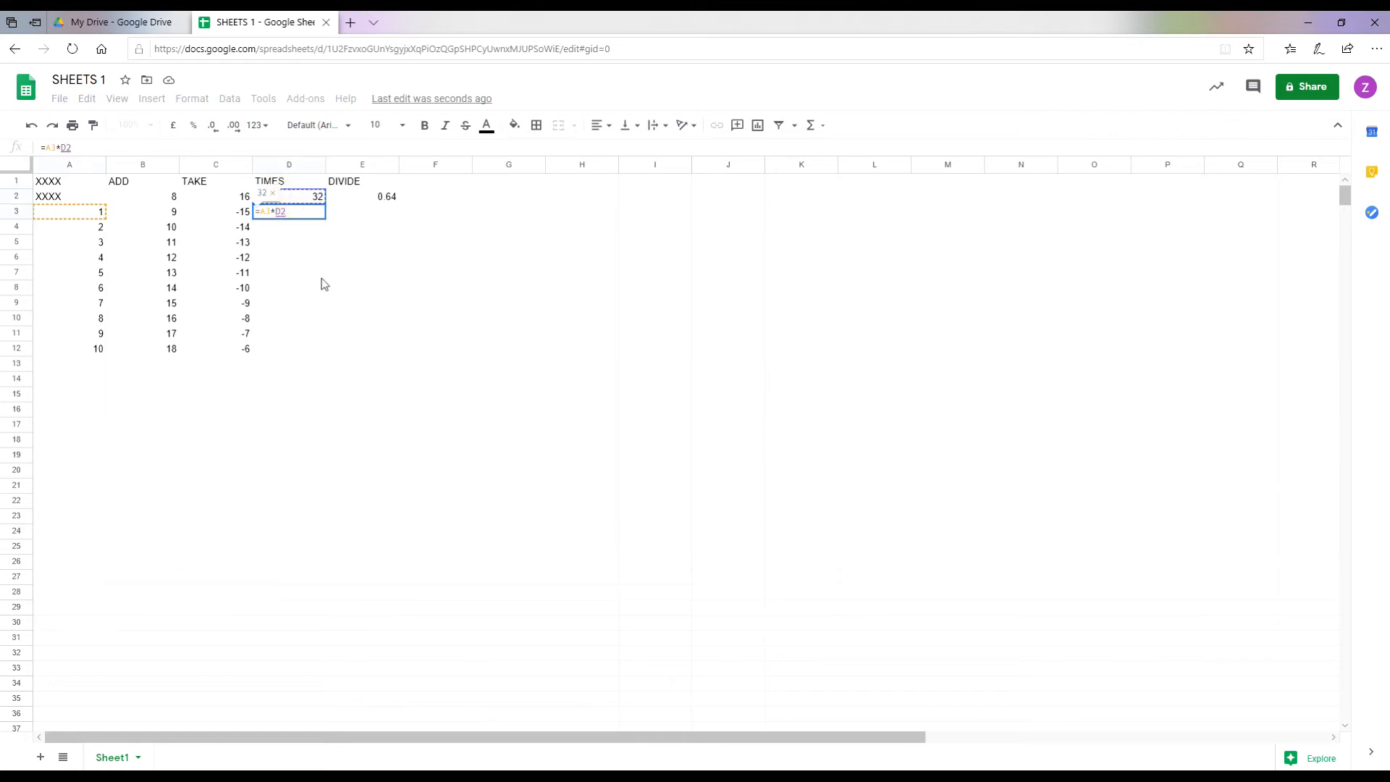
key(Return)
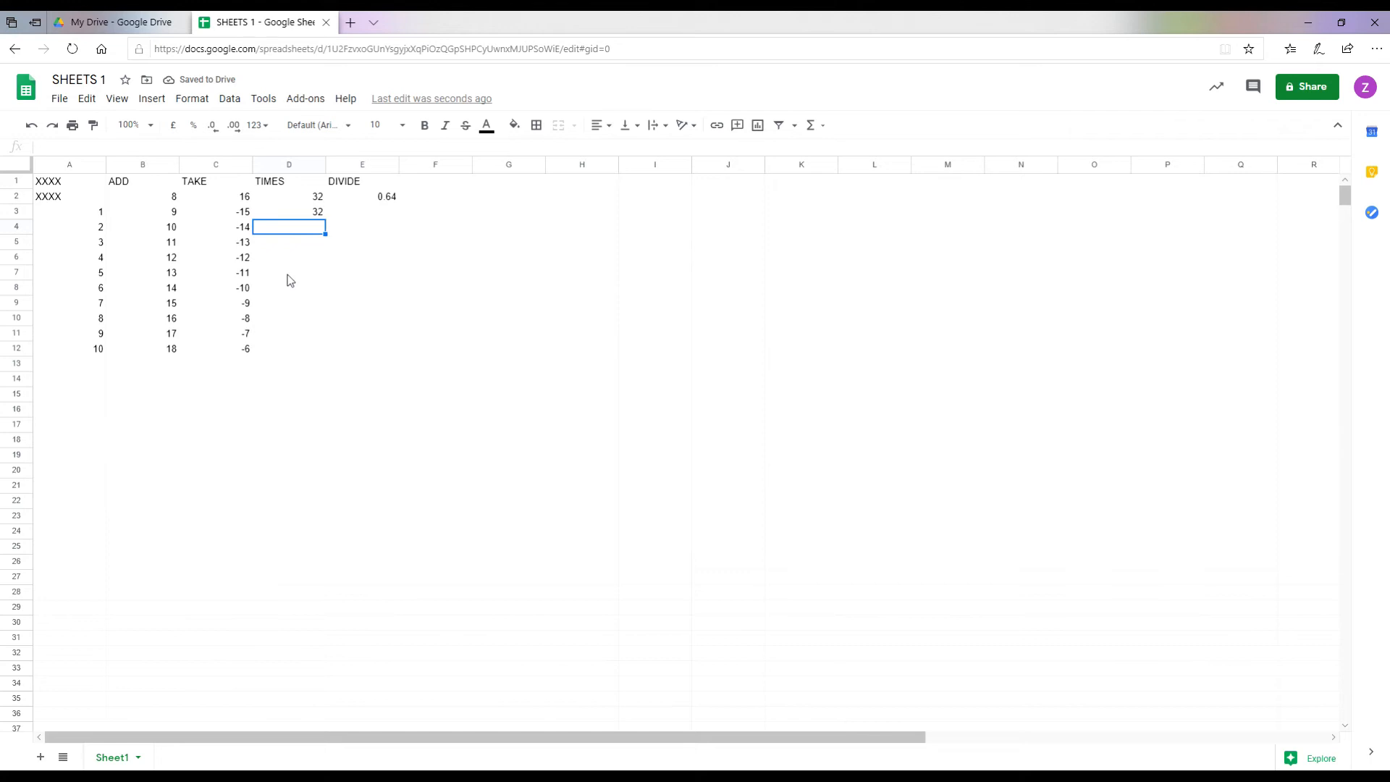
text(=)
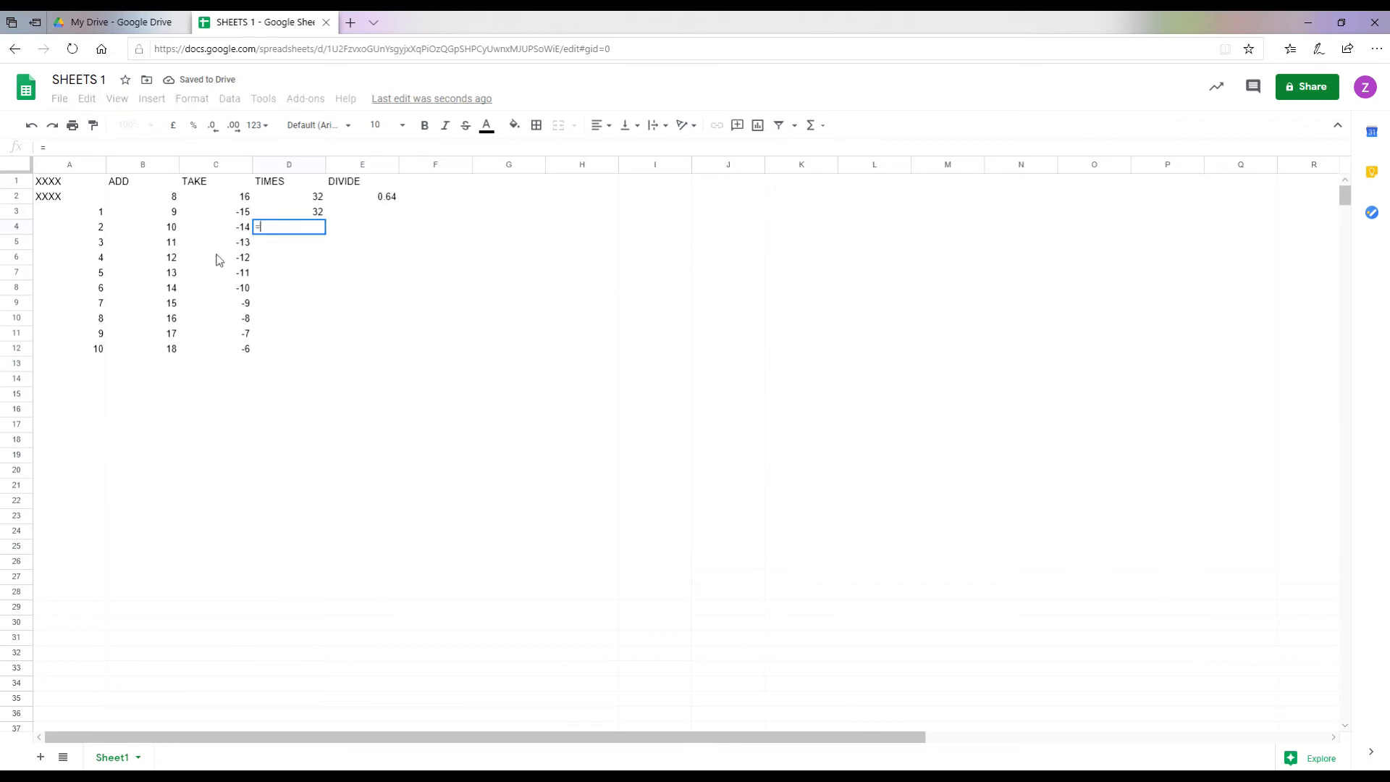
click(76, 228)
text(*)
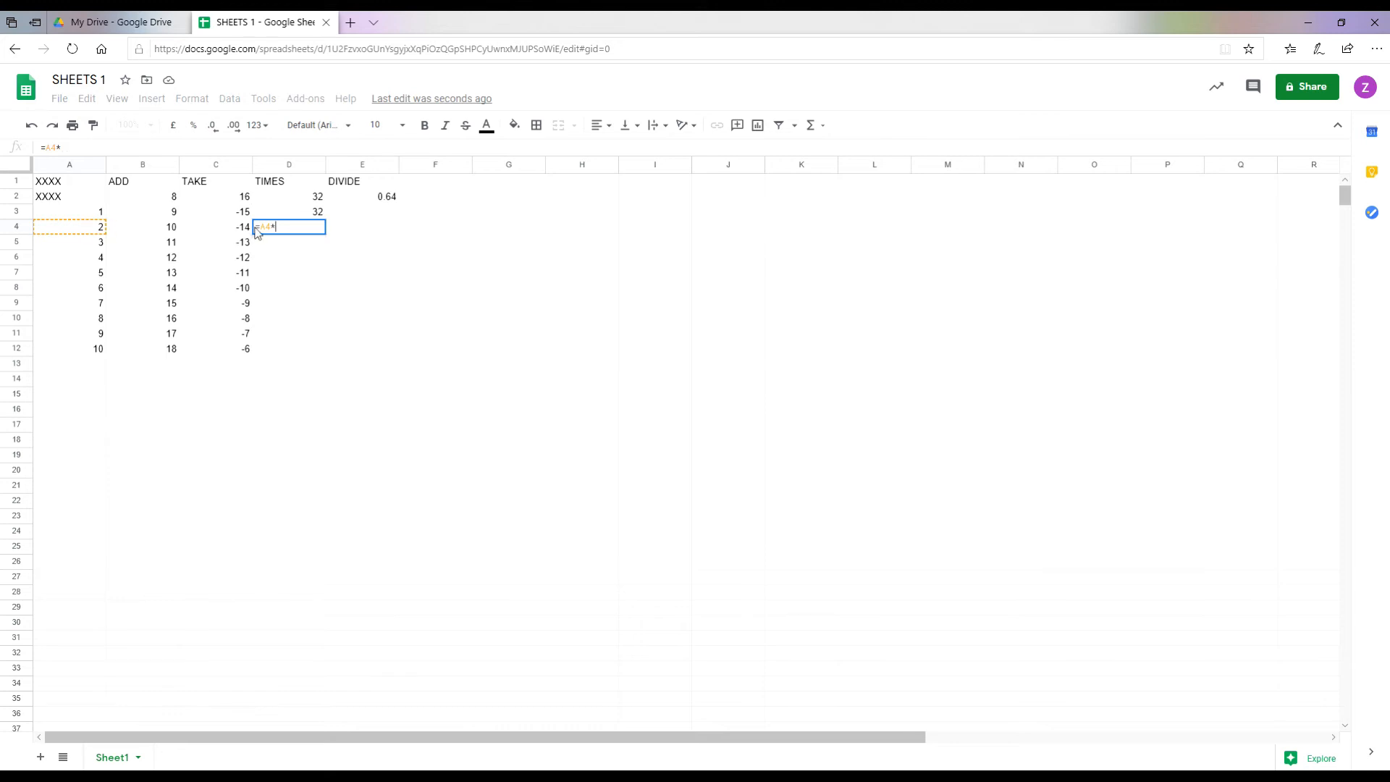
click(286, 197)
key(Return)
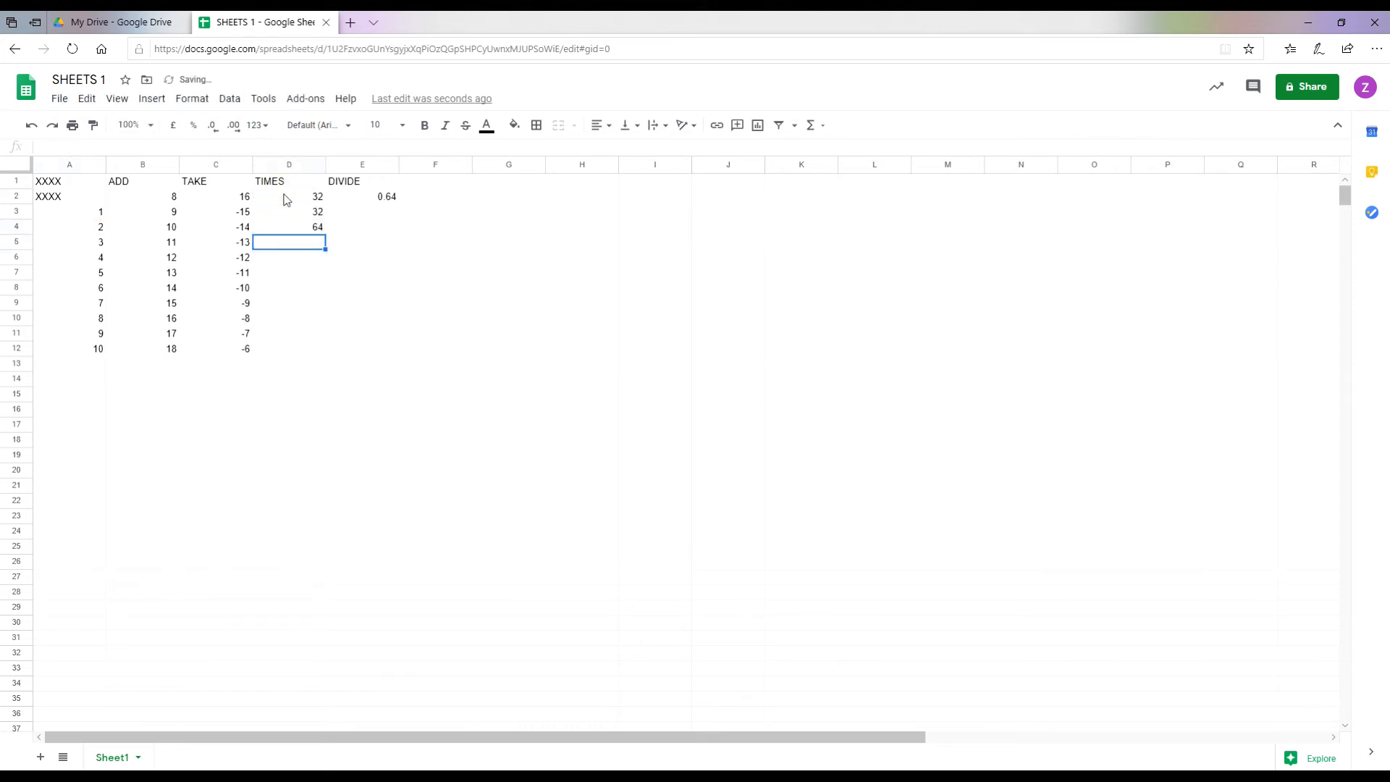
Step: Multiply A5 and A6 by 32 in D5 and D6, giving 96 and 128
text(=)
click(76, 248)
text(*)
click(295, 208)
key(Return)
text(=)
click(85, 260)
text(*)
click(291, 197)
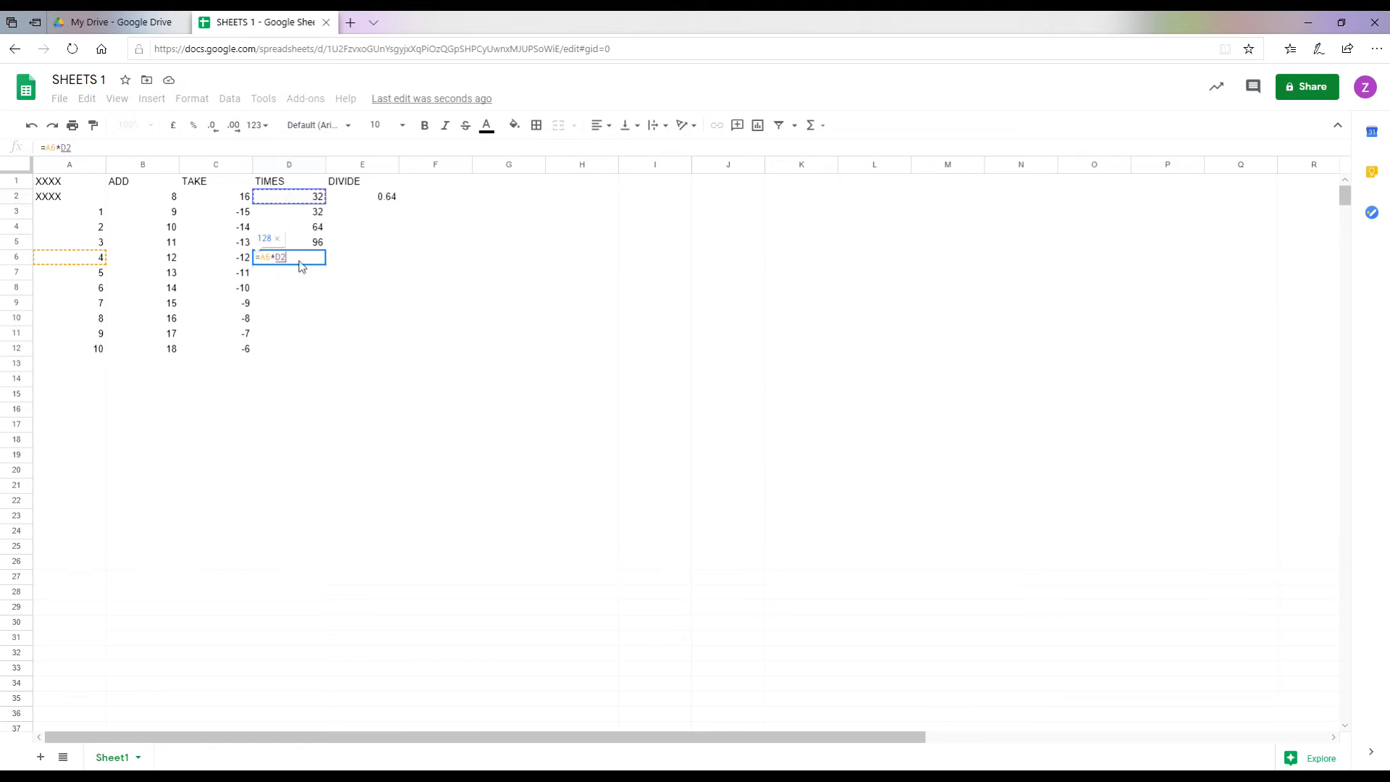
key(Return)
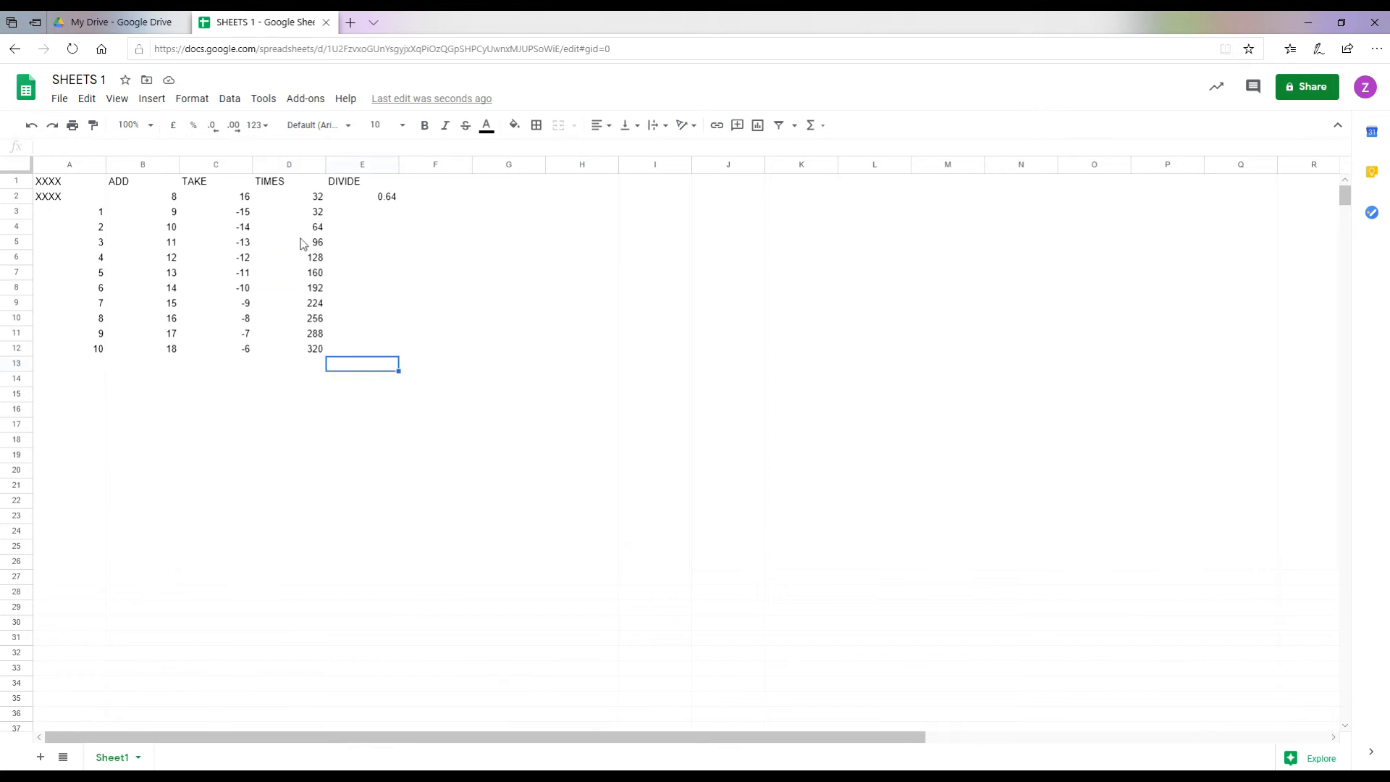
click(372, 212)
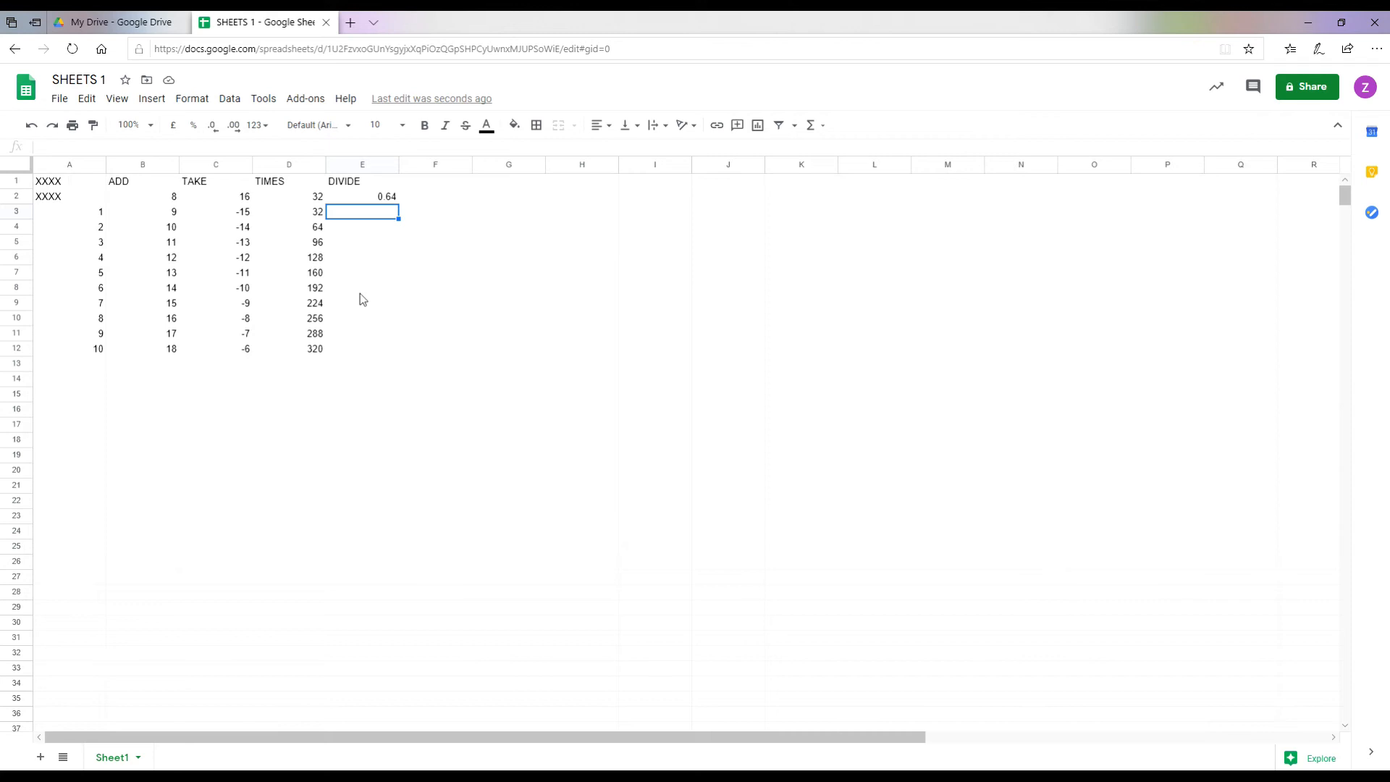
Step: Divide A3 and A4 by E2's 0.64 in E3 and E4, giving 1.5625 and 3.125
text(=)
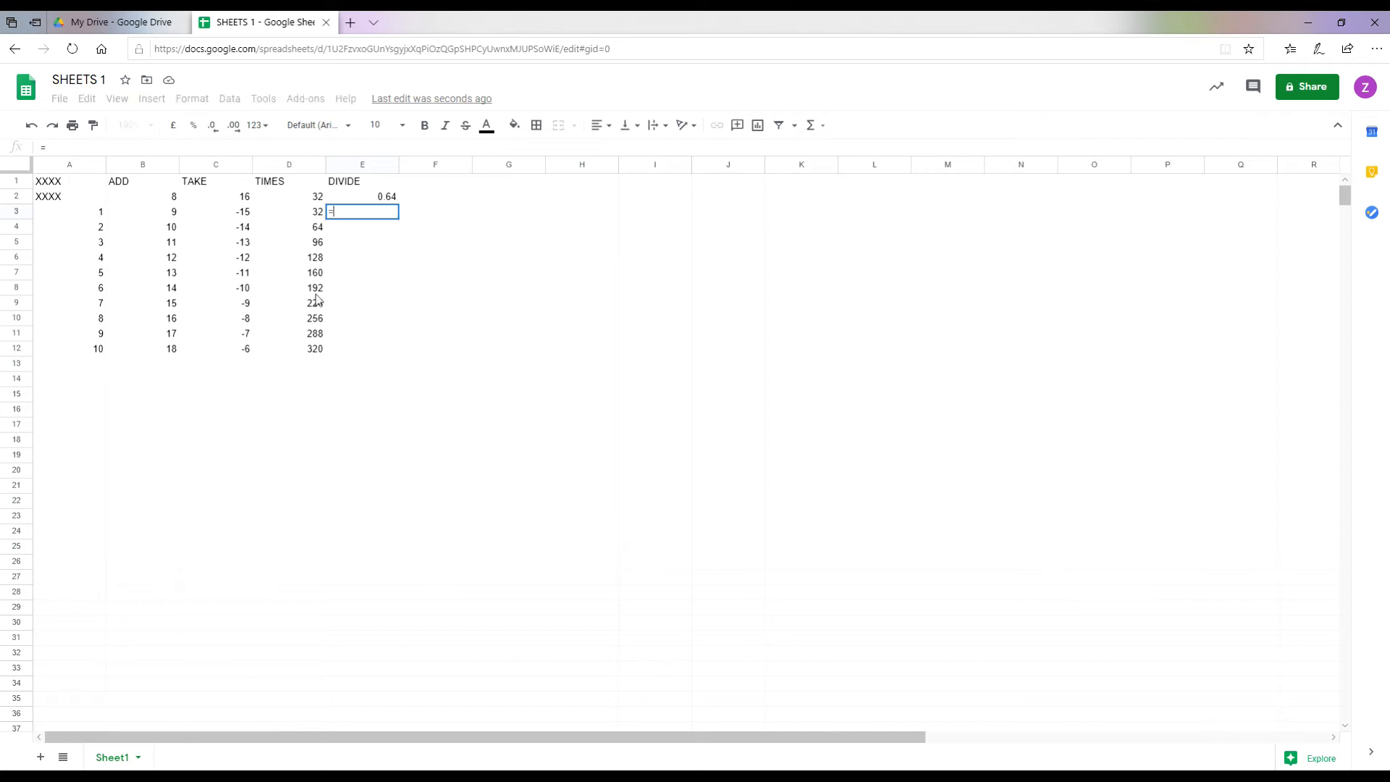
click(85, 217)
text(/)
click(376, 201)
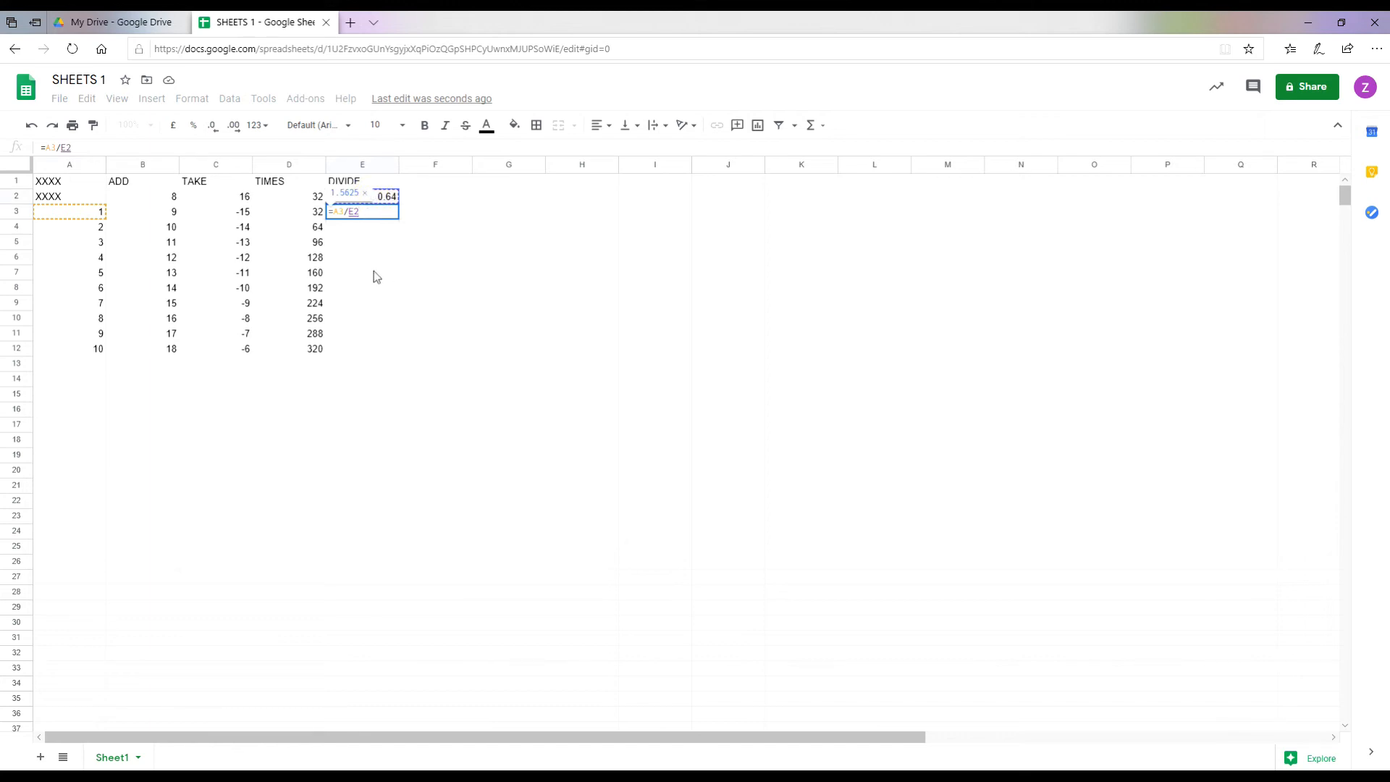
key(Return)
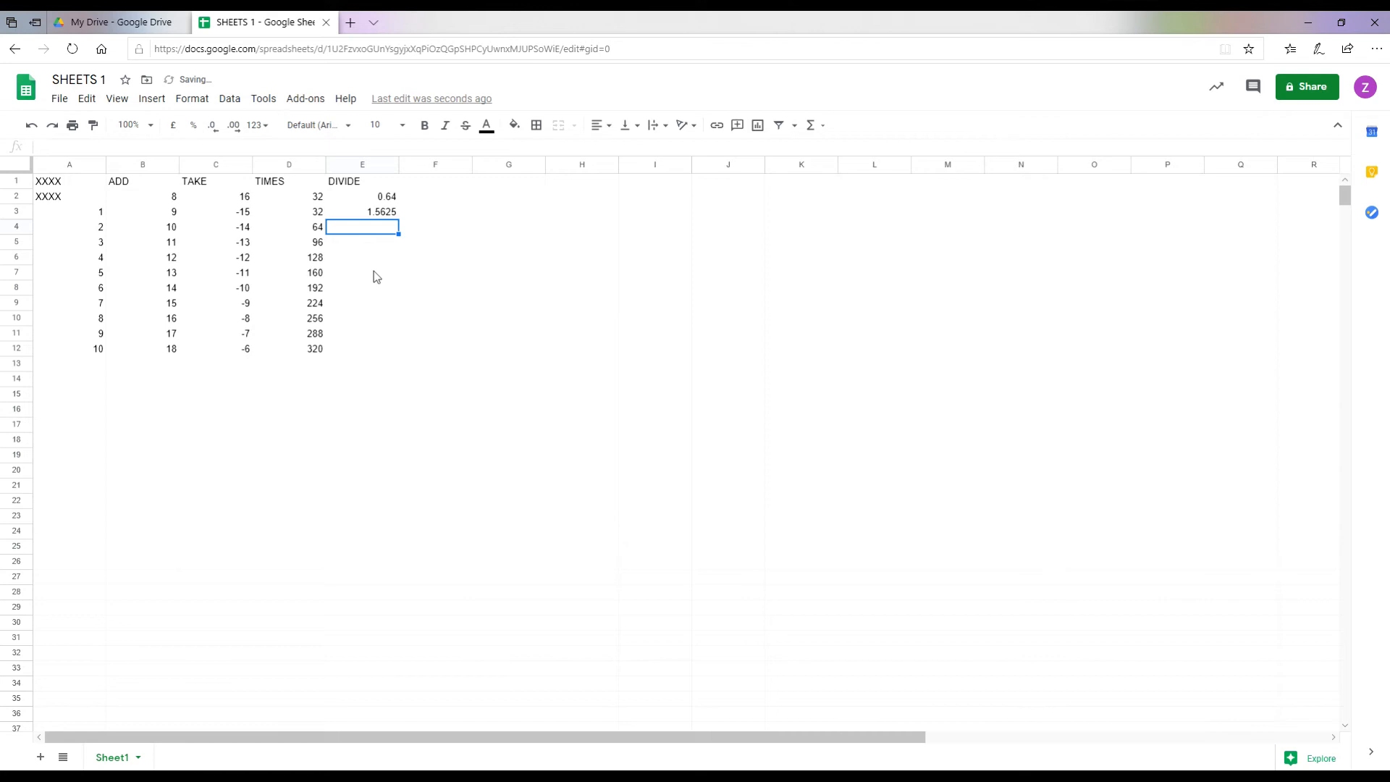
text(=)
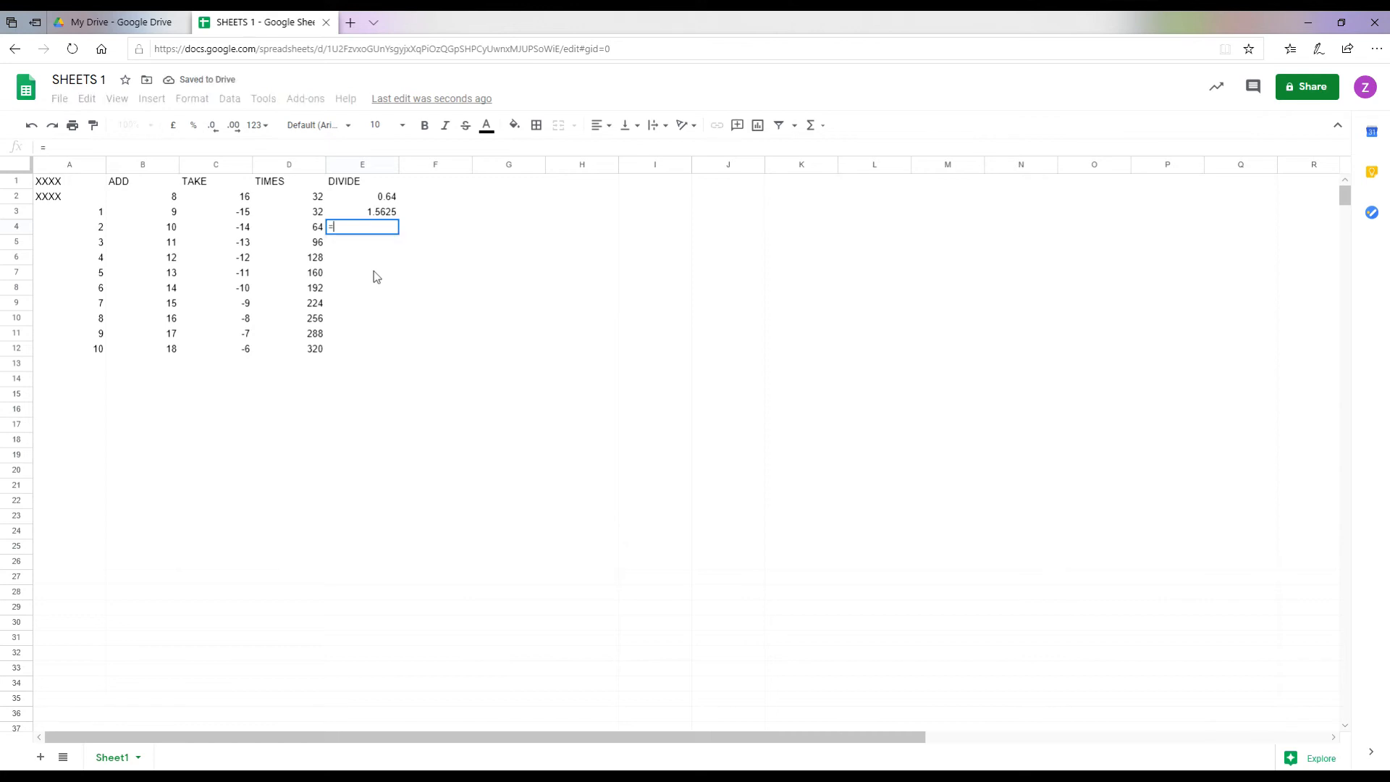
click(92, 228)
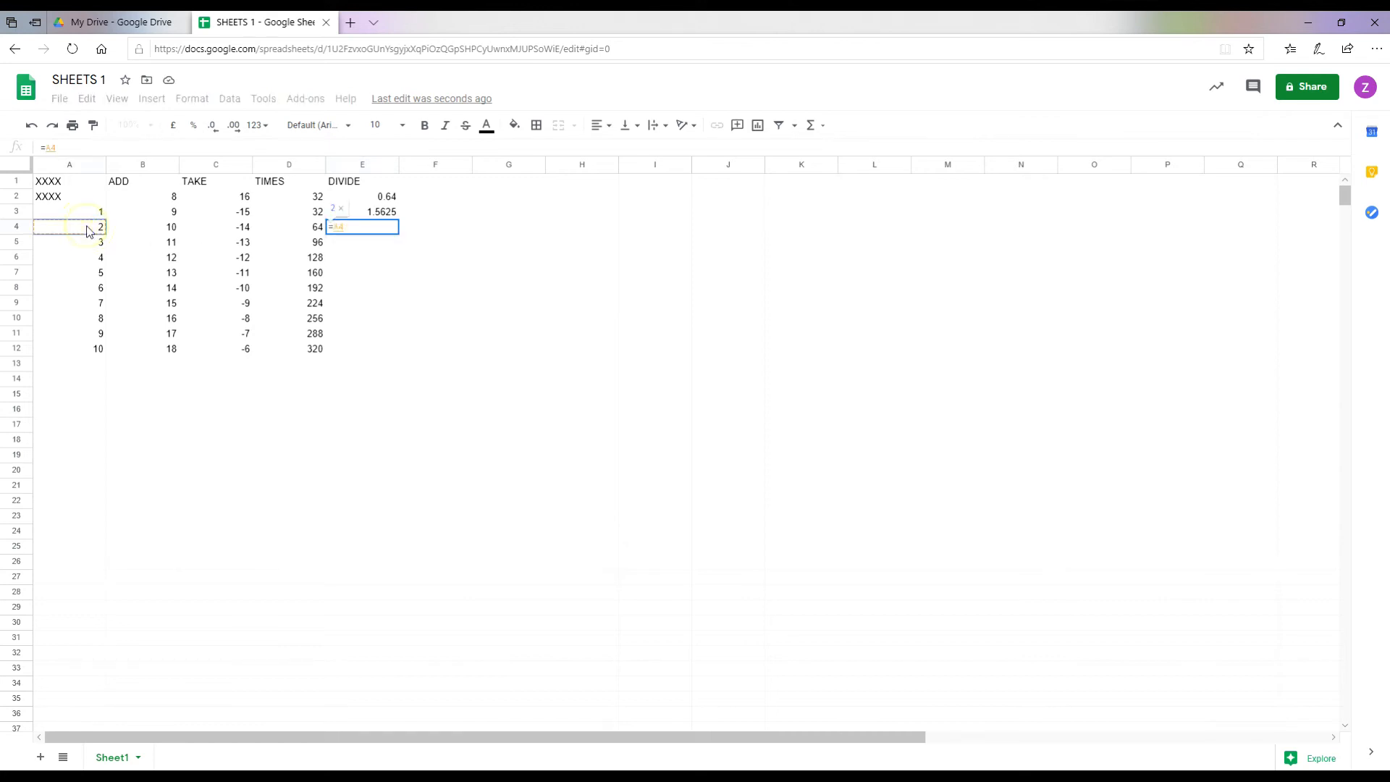
text(/)
click(355, 202)
key(Return)
Step: Enter =A5/E2 in E5, giving 4.6875
text(=)
click(82, 244)
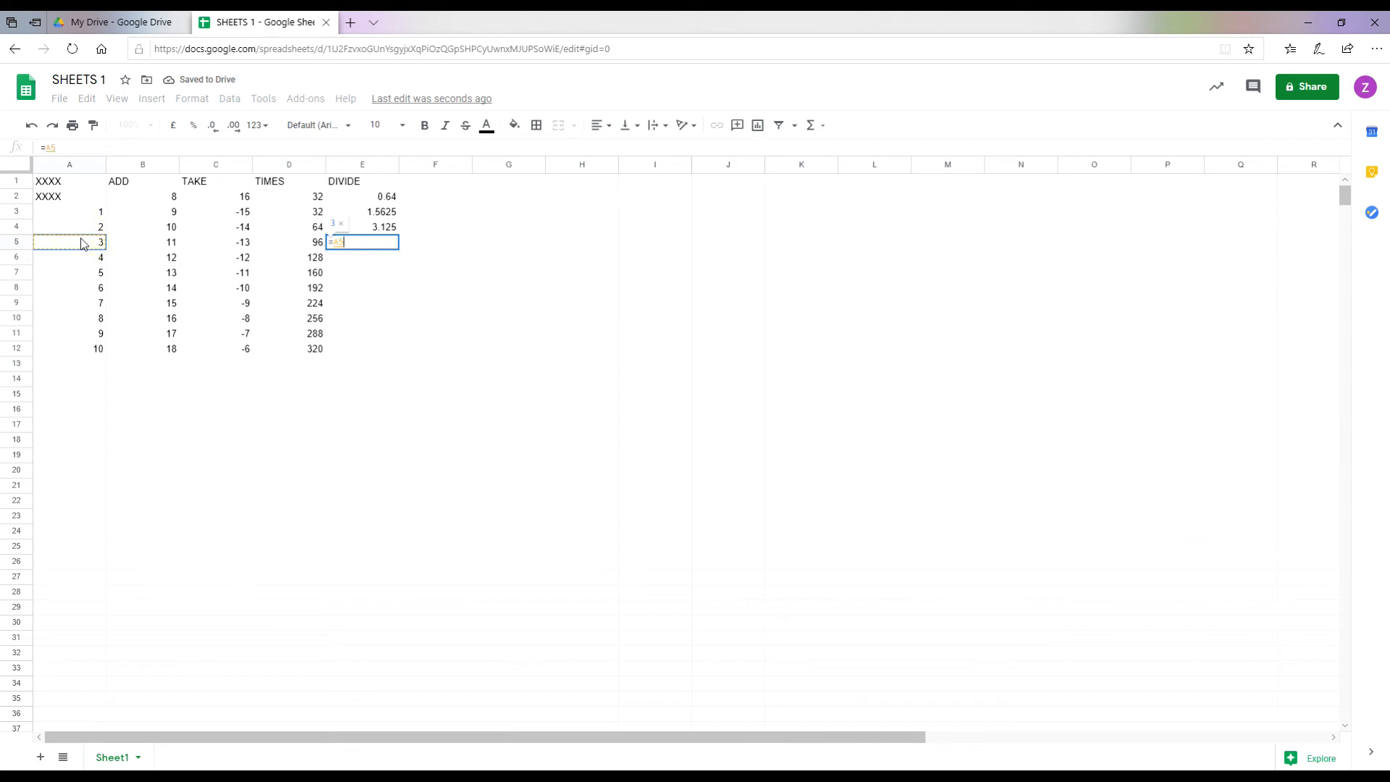
text(/)
click(360, 195)
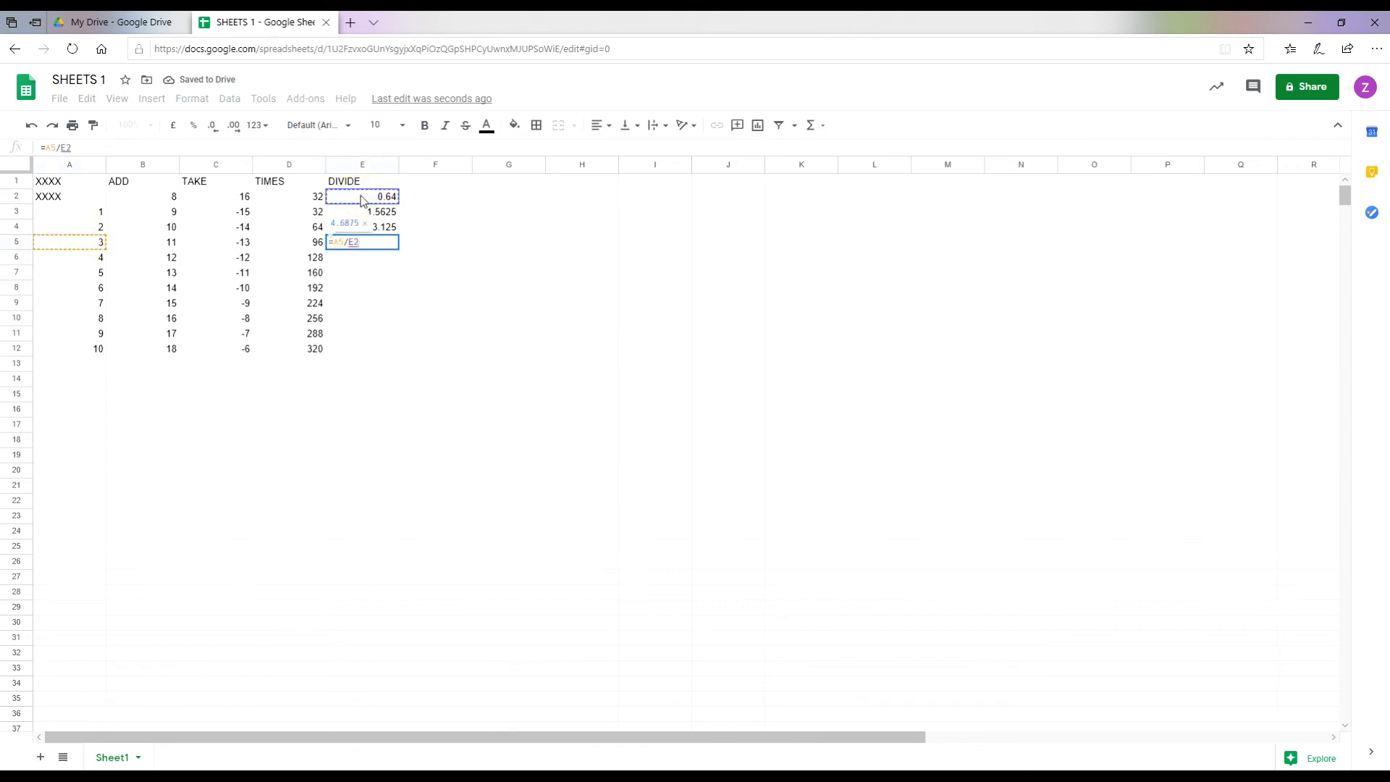
key(Return)
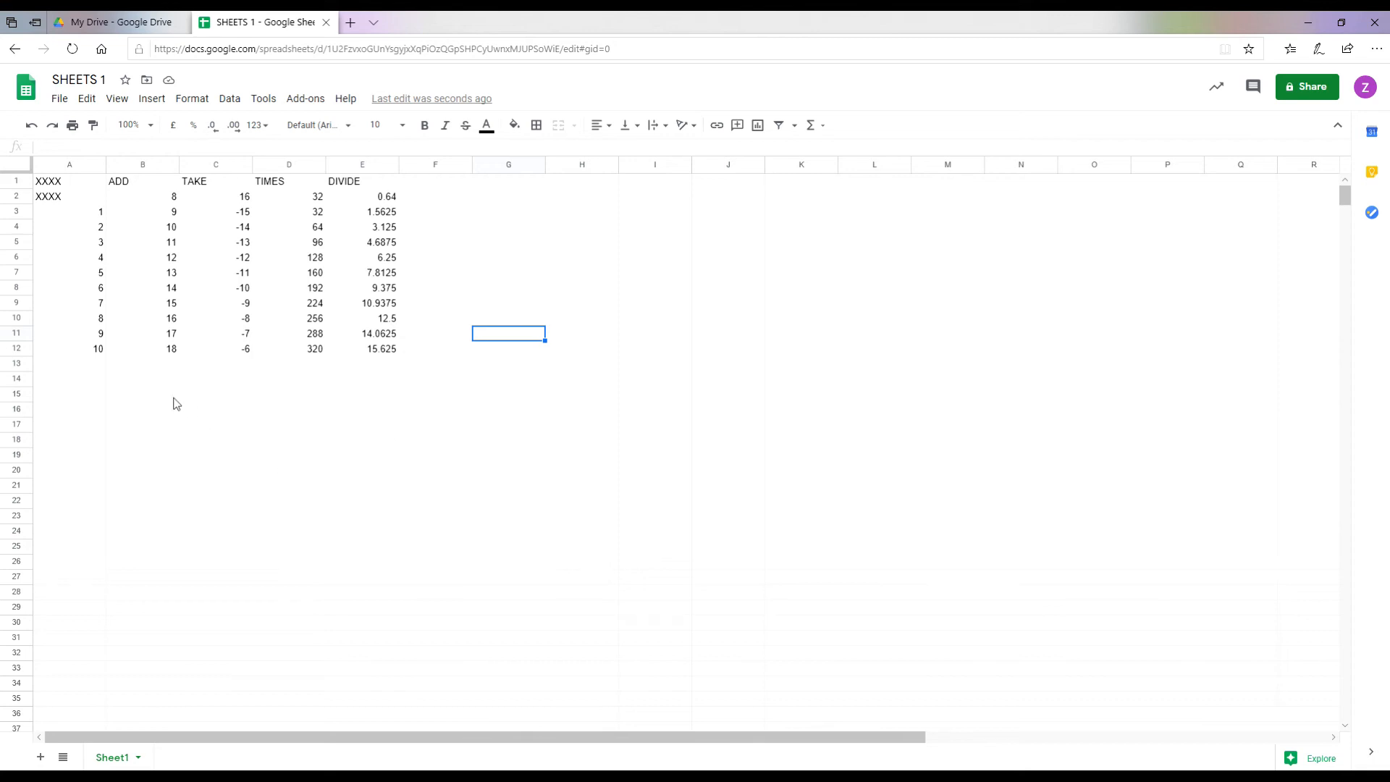
Step: Label cell A14 as TOTAL for the totals row
click(89, 381)
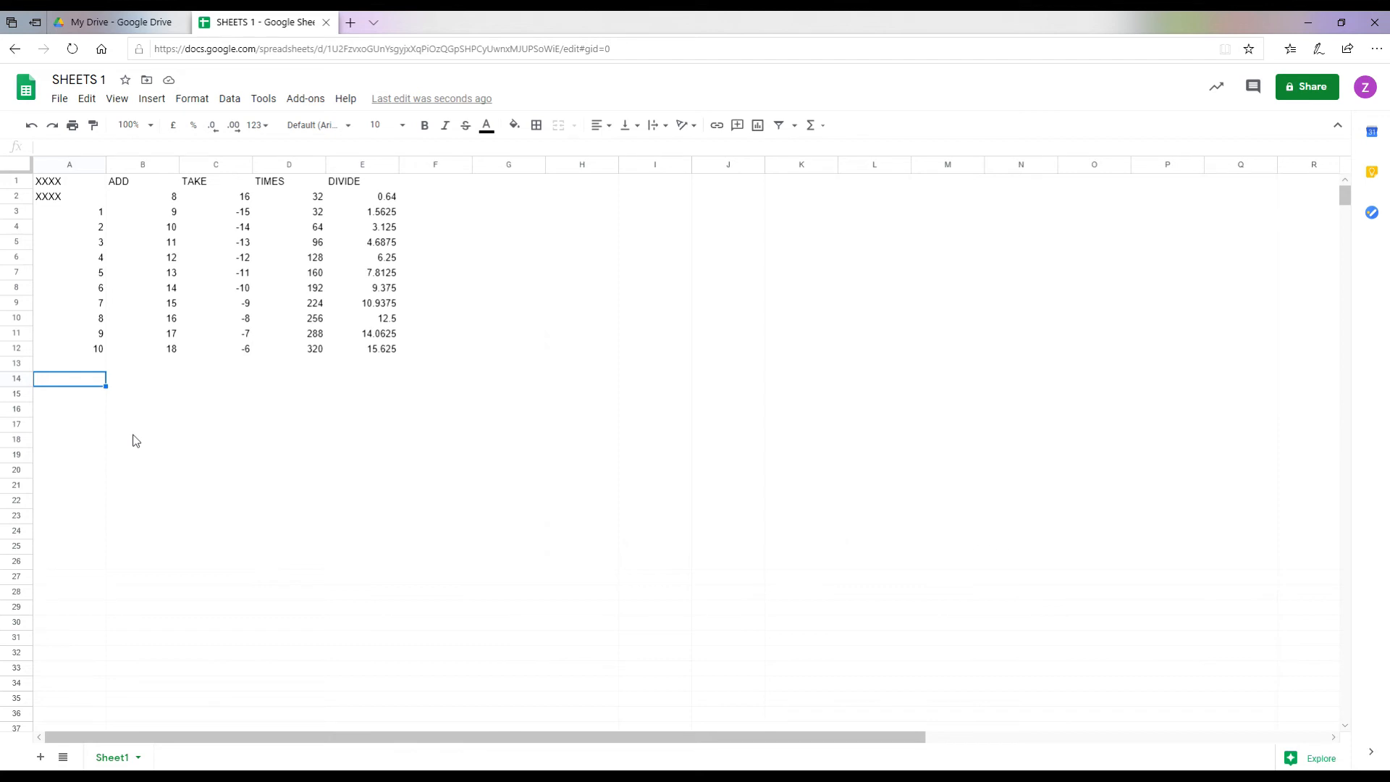
text(TOTAL)
key(Tab)
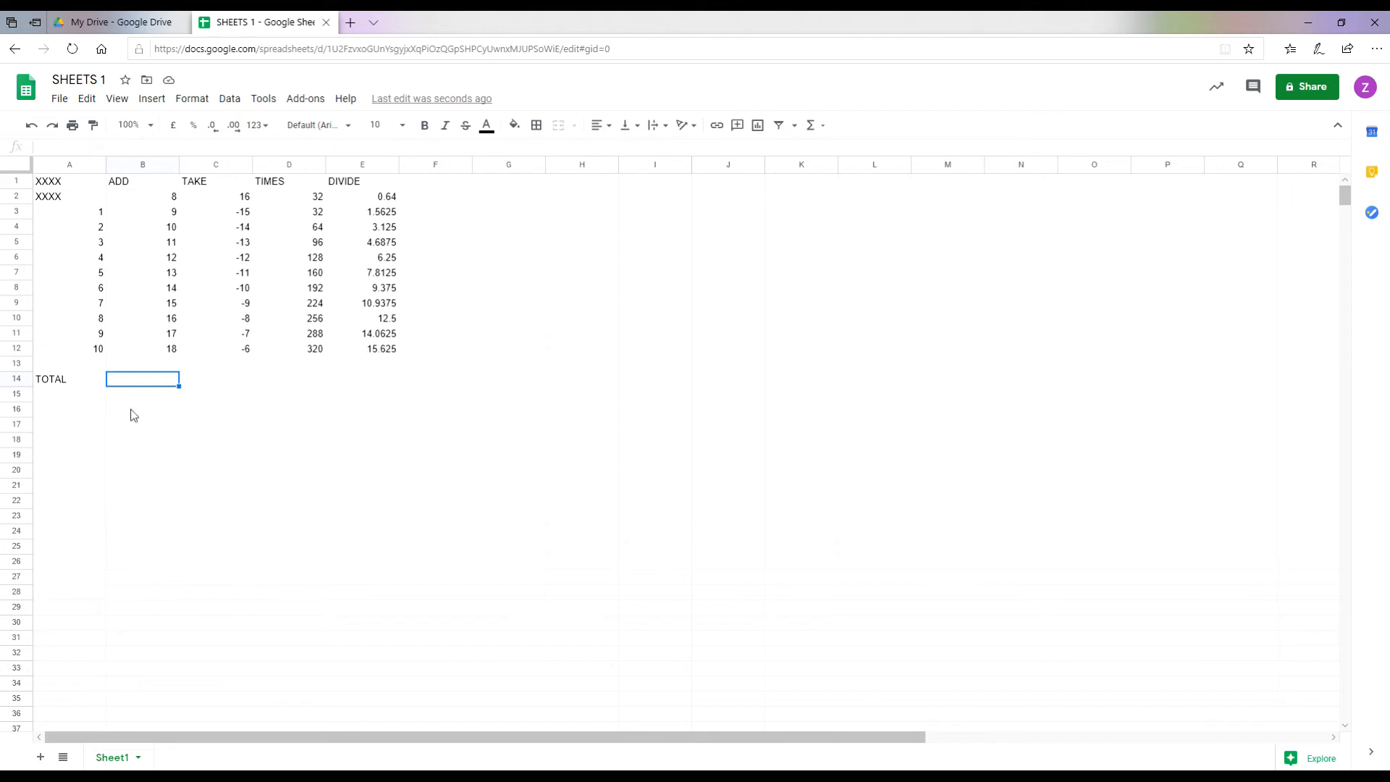
click(145, 215)
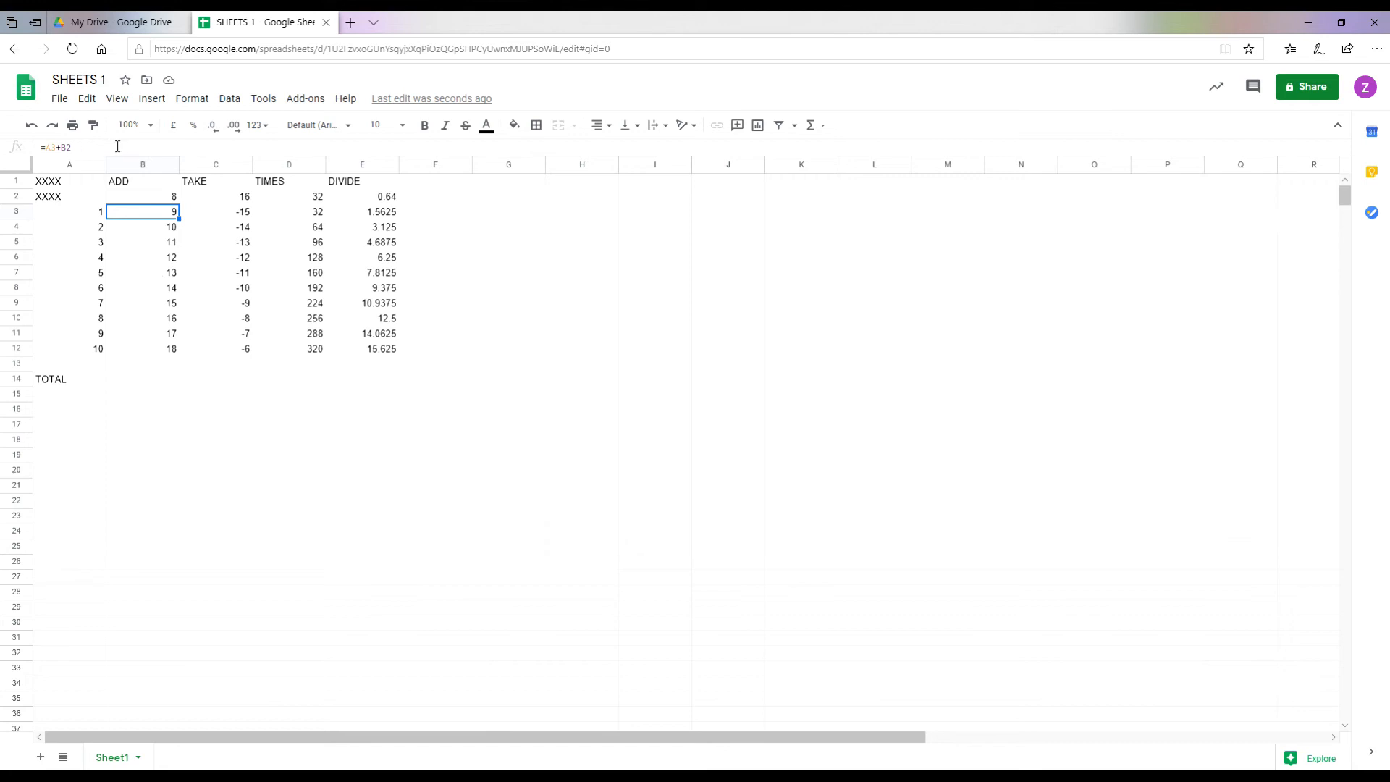
Step: Enter =SUM(B3:B12) in B14 for an ADD total of 135 and make it bold
click(140, 380)
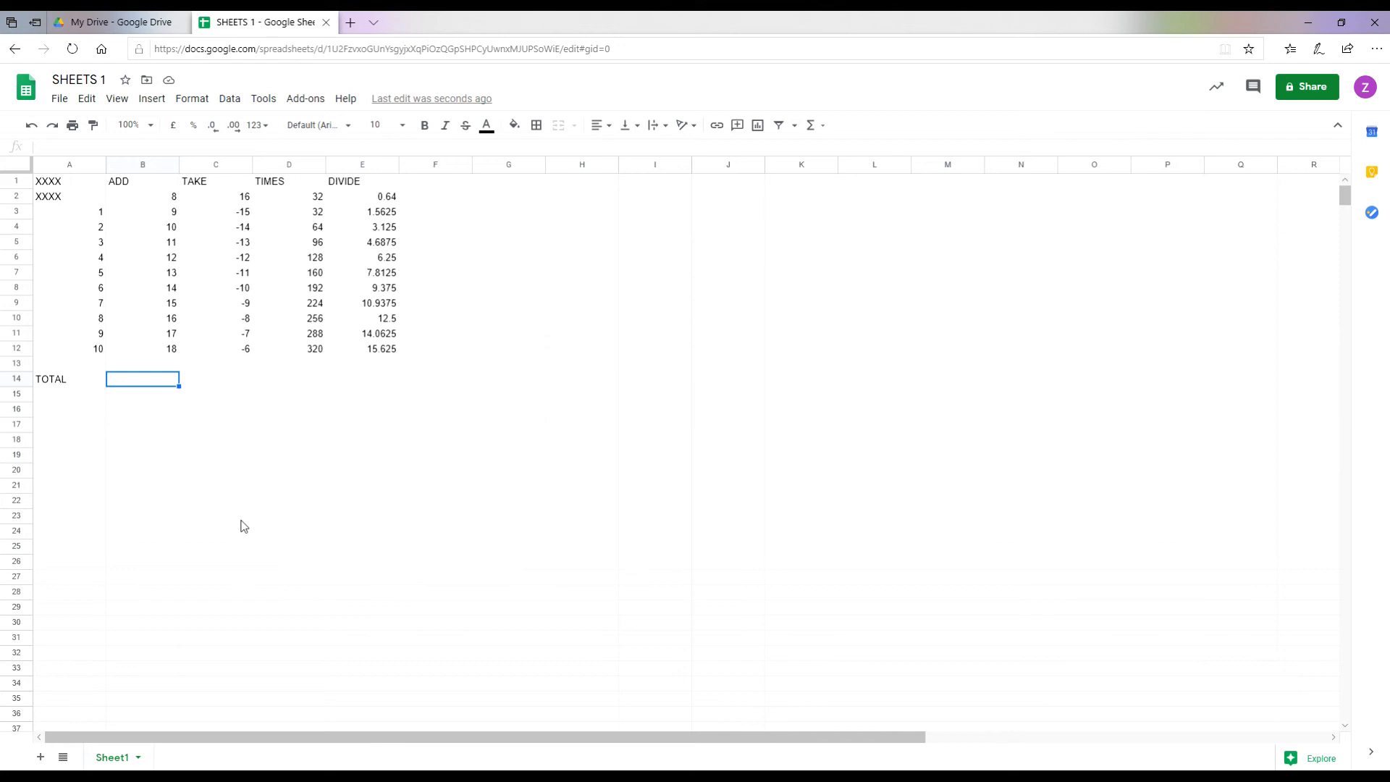
text(=S)
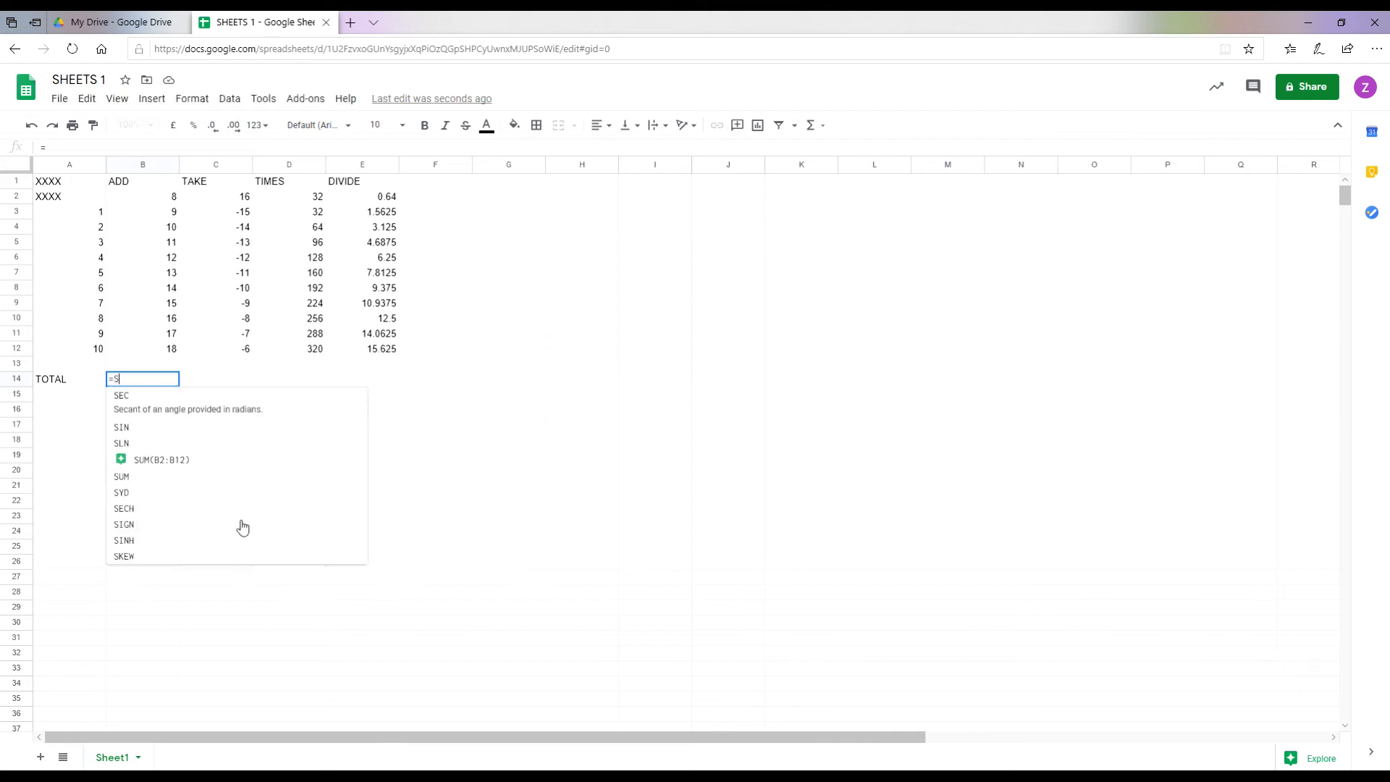
text(UM()
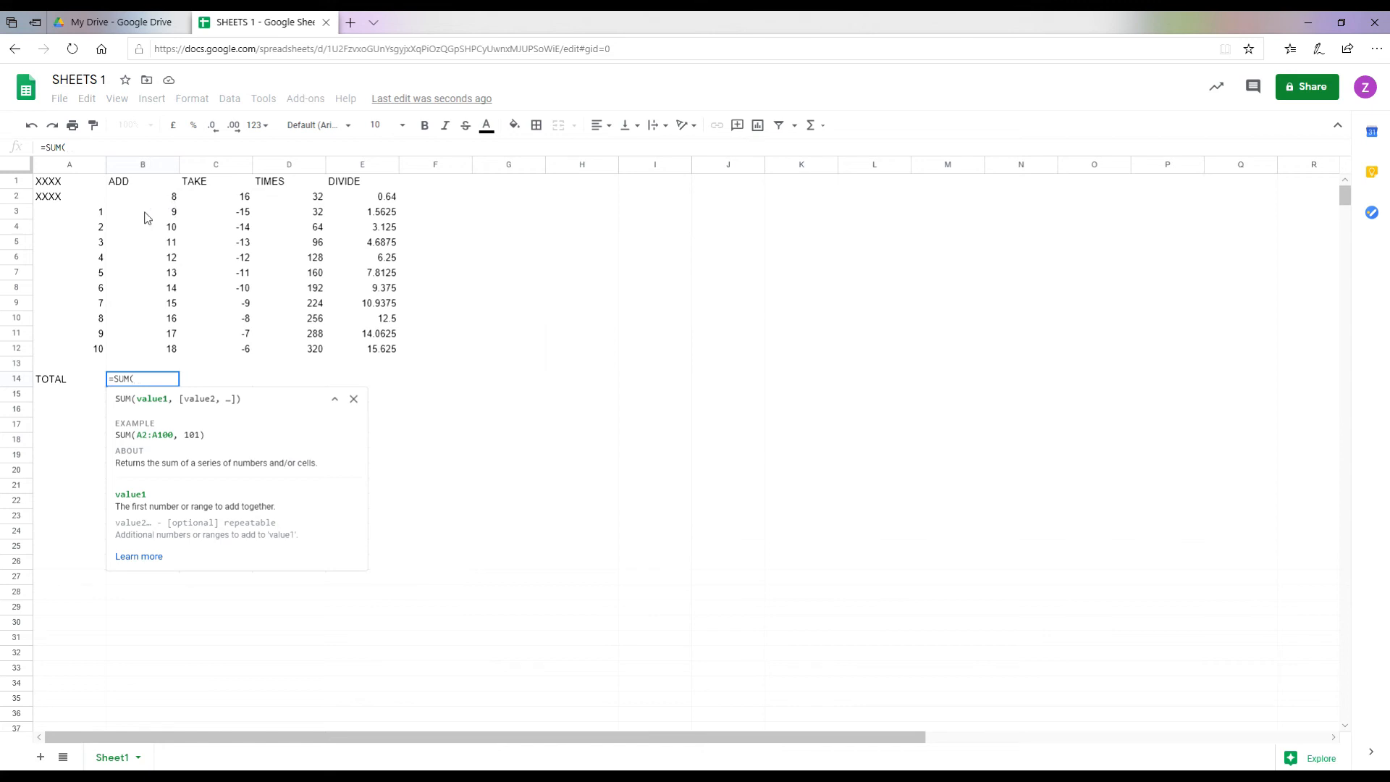
drag(146, 216, 153, 355)
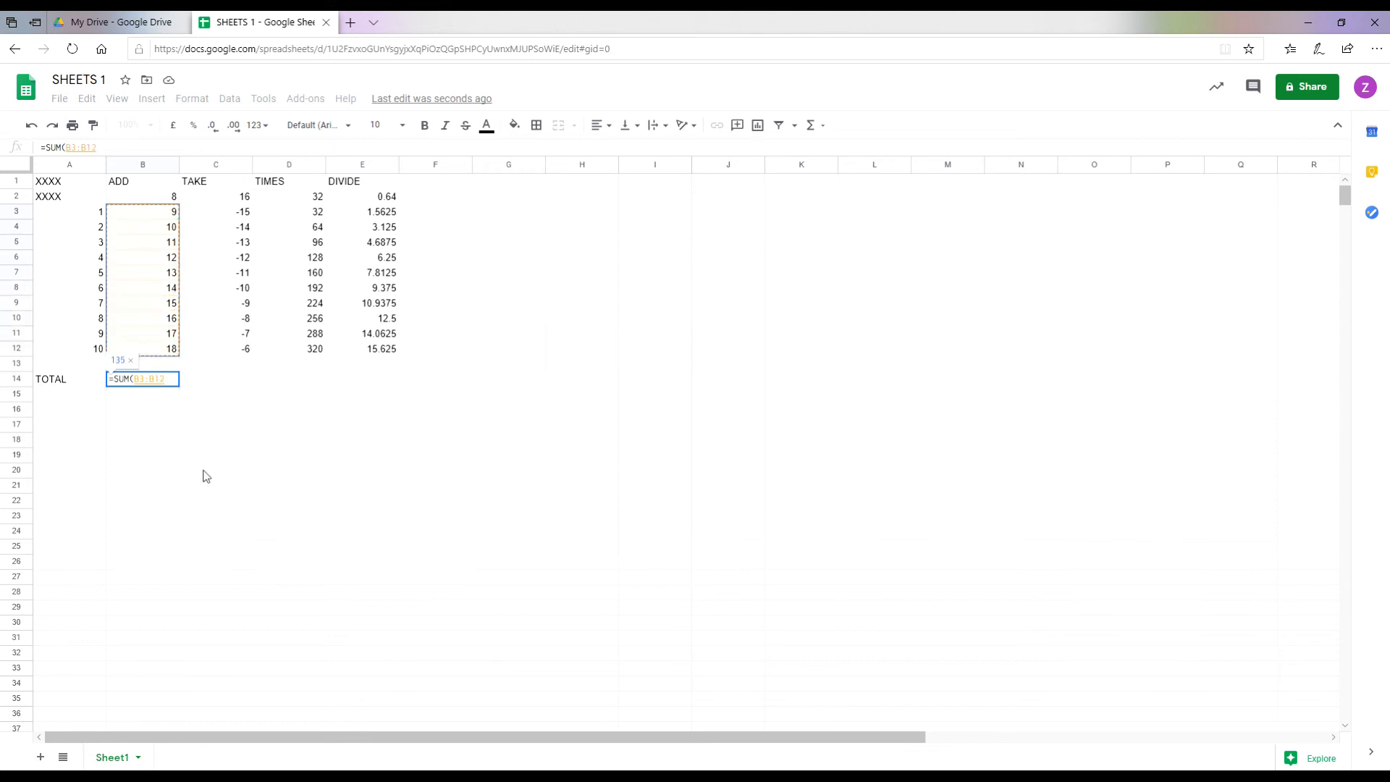
text())
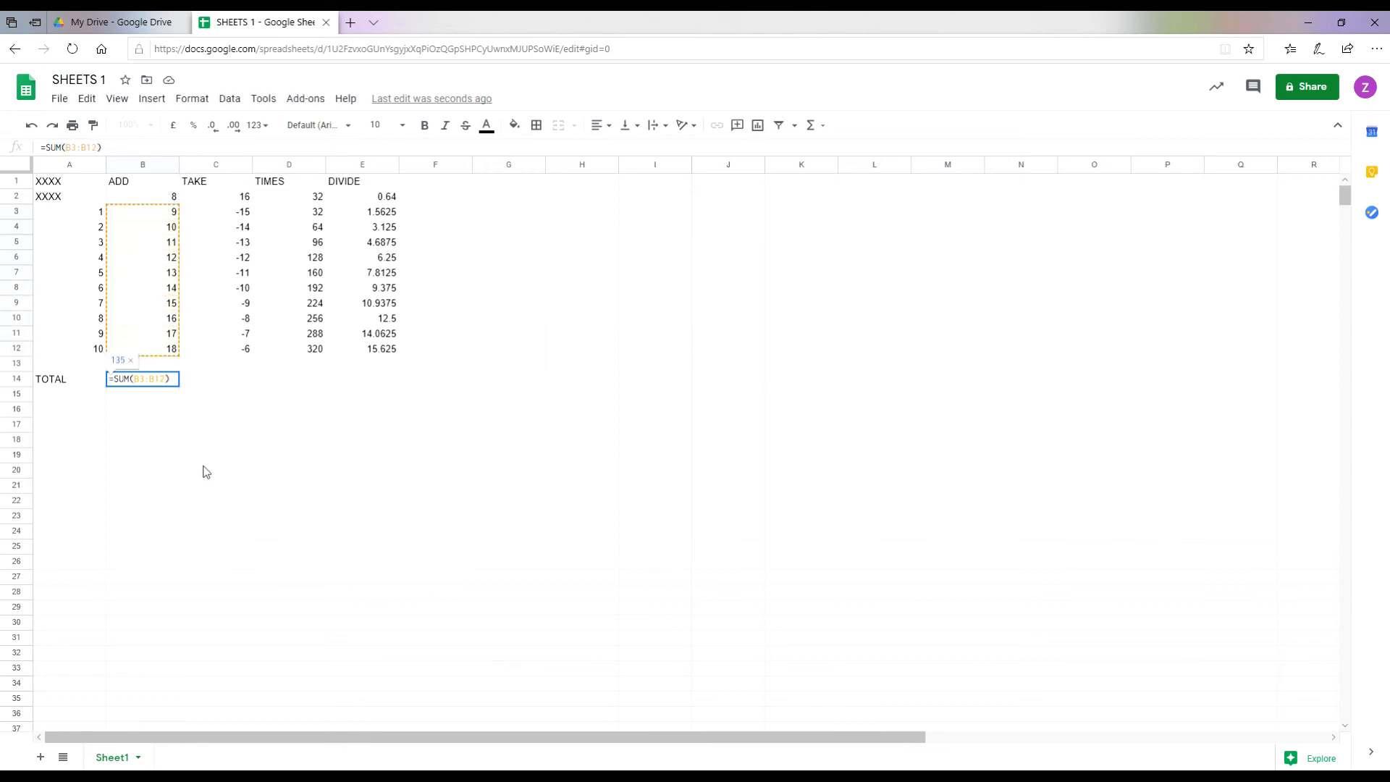
key(Return)
key(Up)
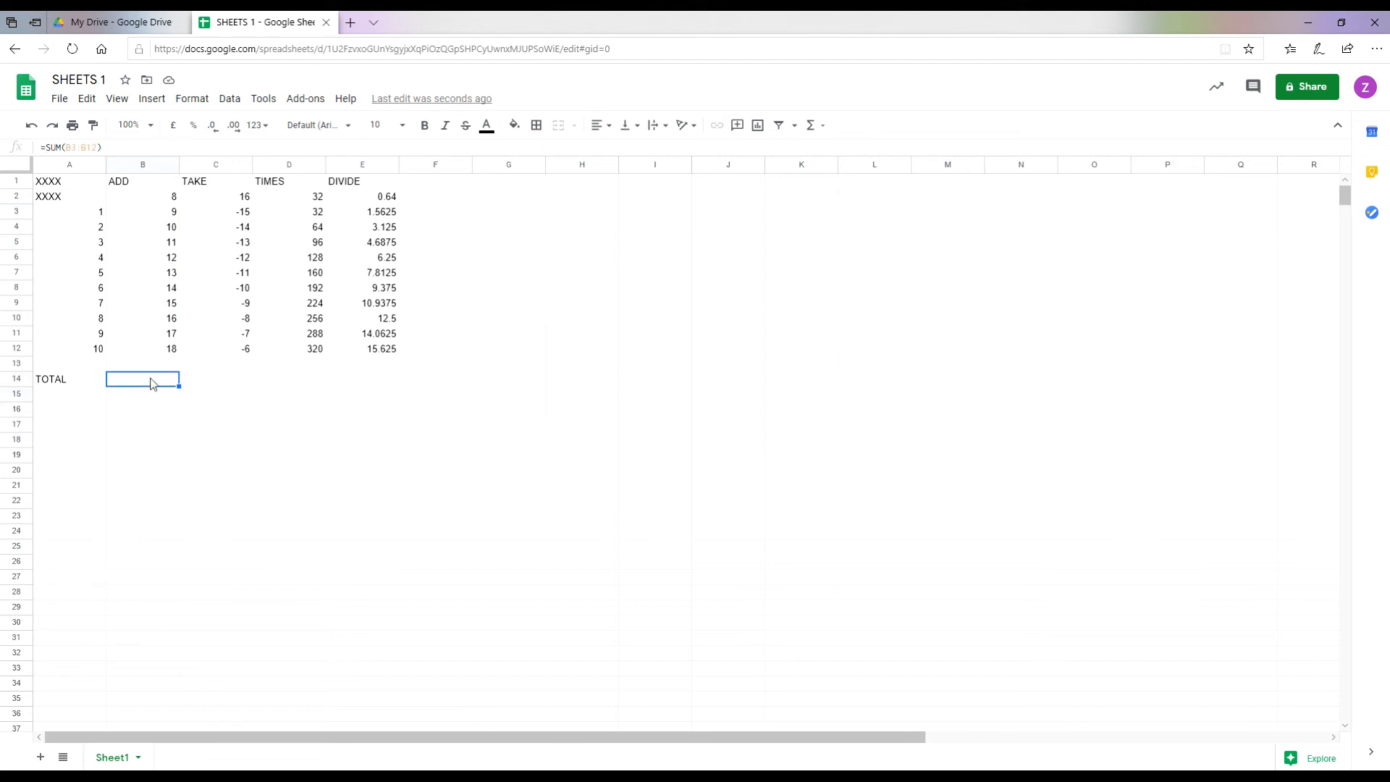
click(425, 127)
Step: Enter =SUM(C3:C12) in C14 for a TAKE total of -105 and make it bold
click(212, 384)
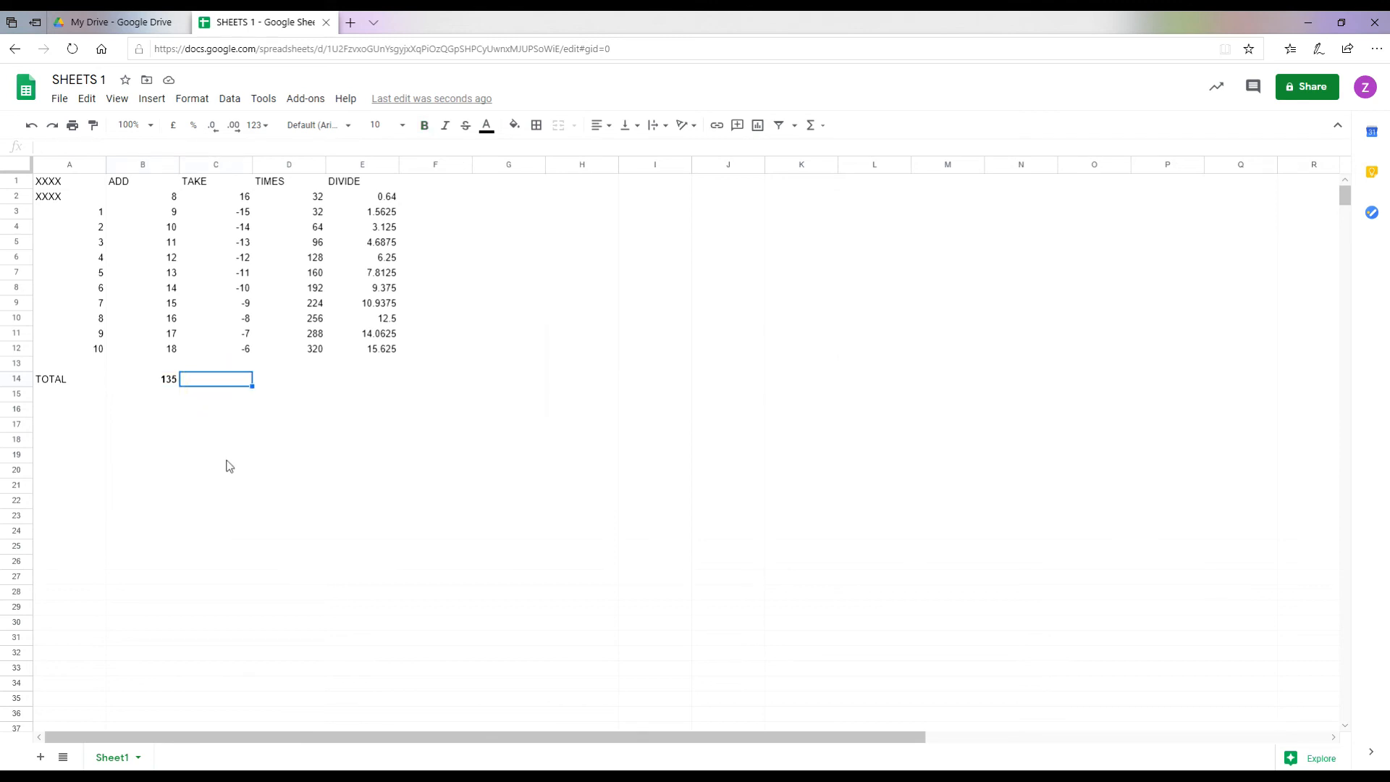
text(=)
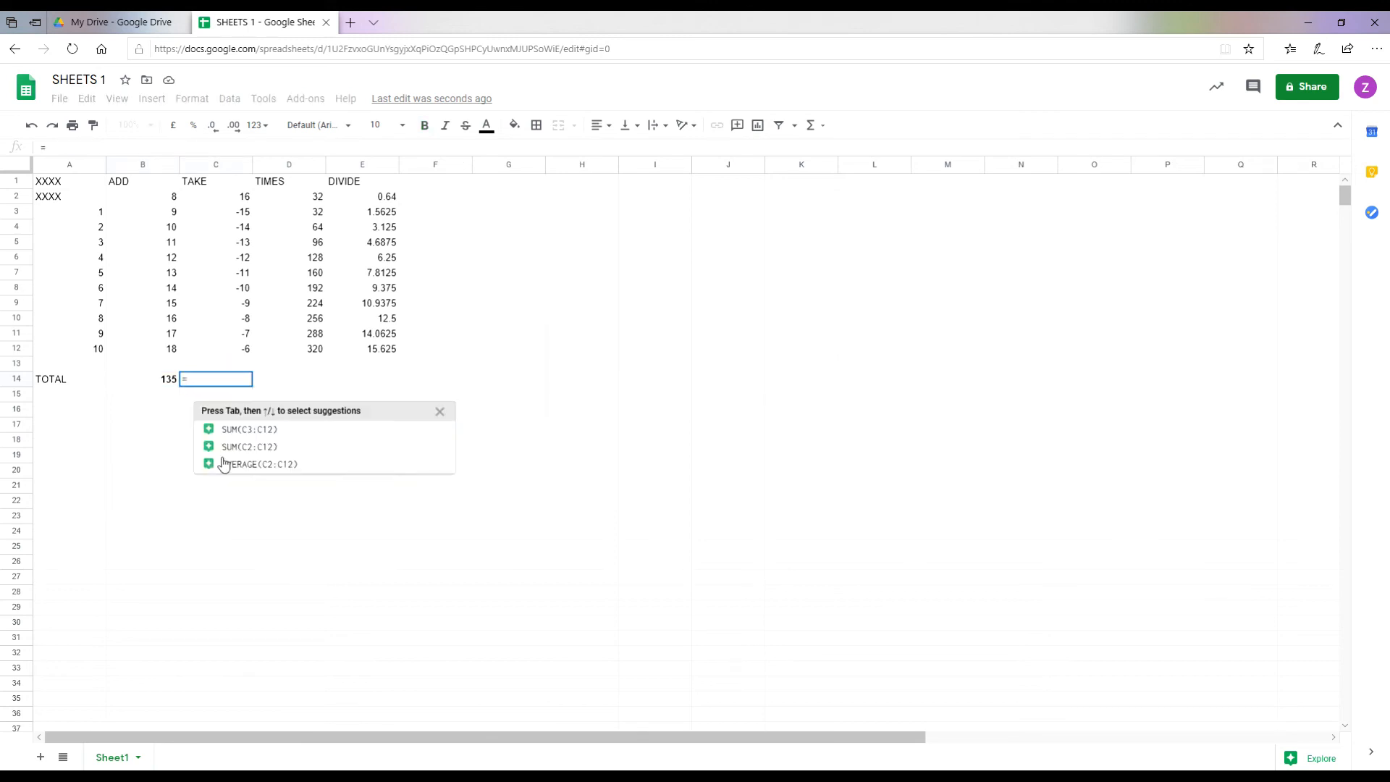
text(SUM()
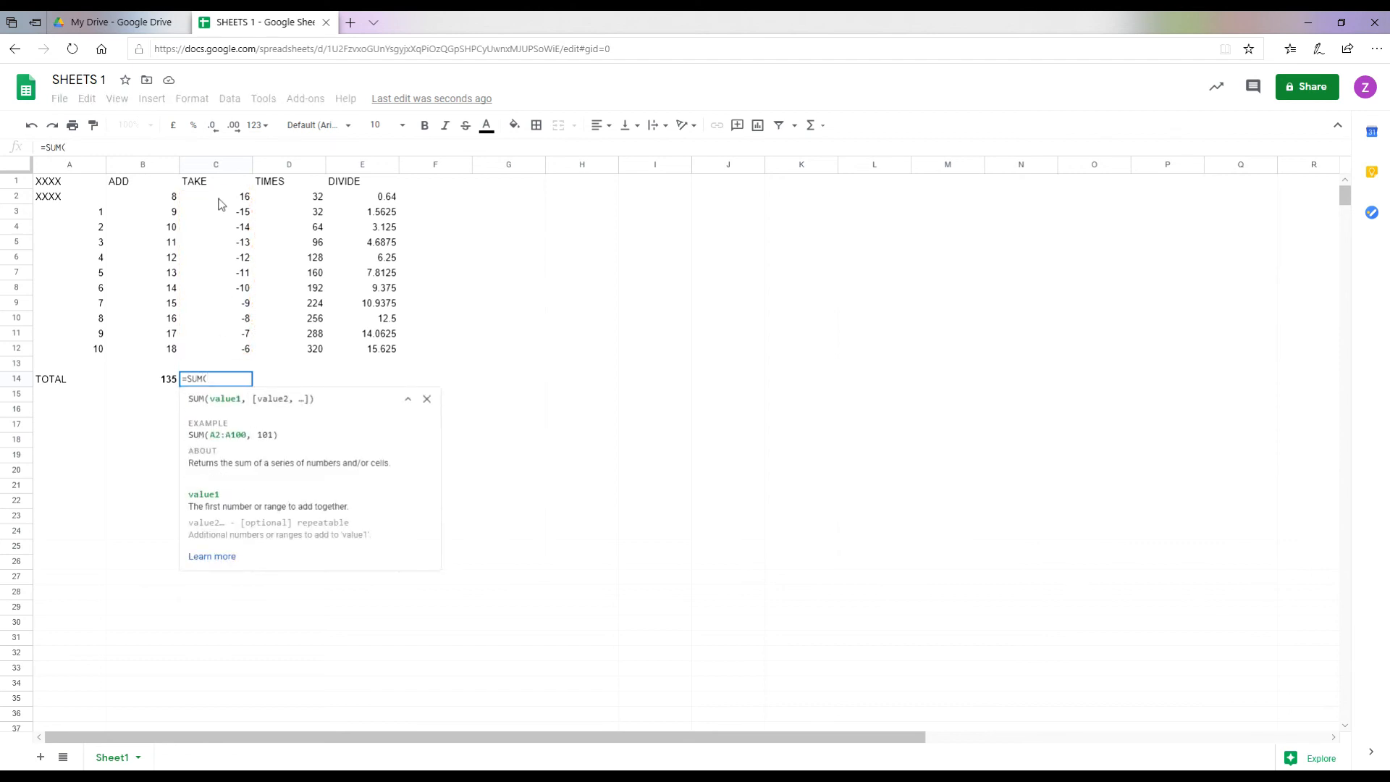
click(219, 212)
drag(221, 230, 233, 352)
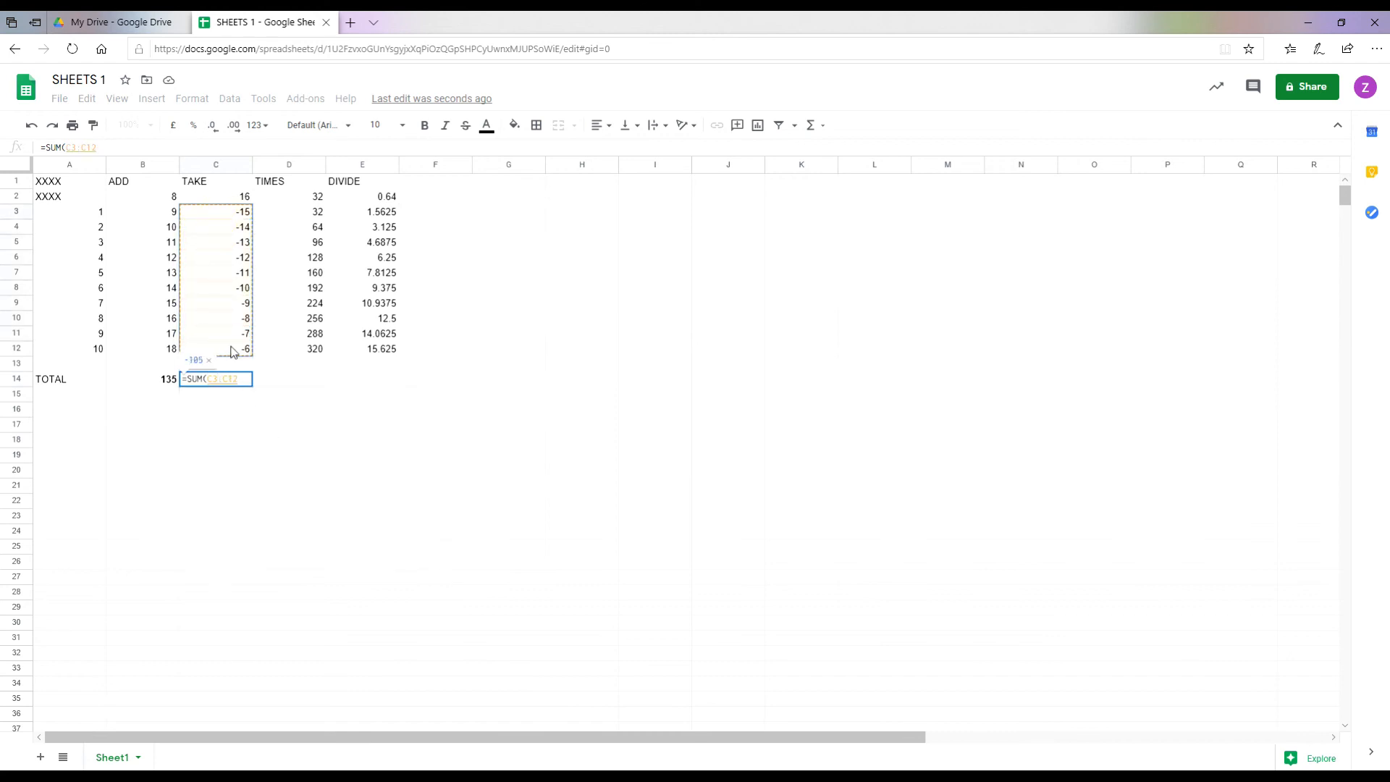
key(Return)
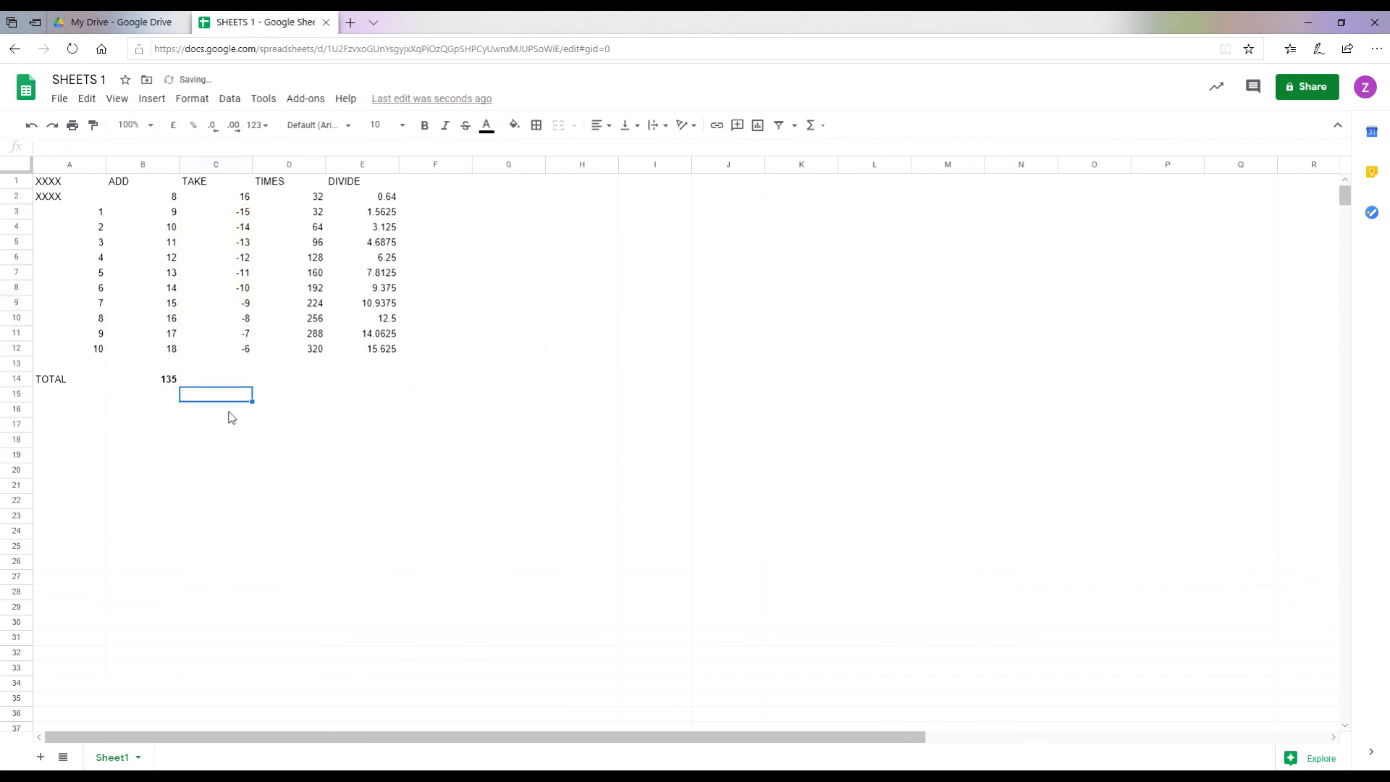
click(217, 381)
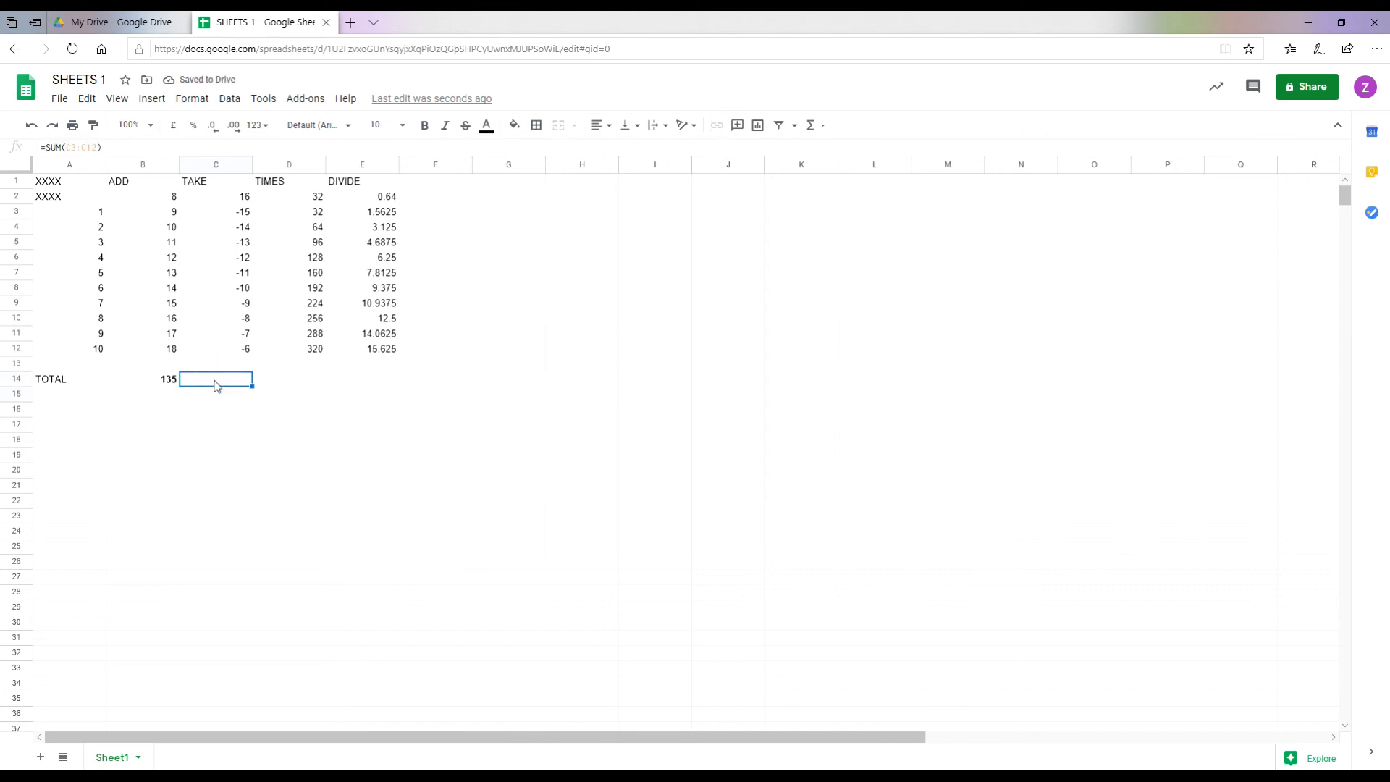
click(425, 126)
click(295, 384)
click(286, 384)
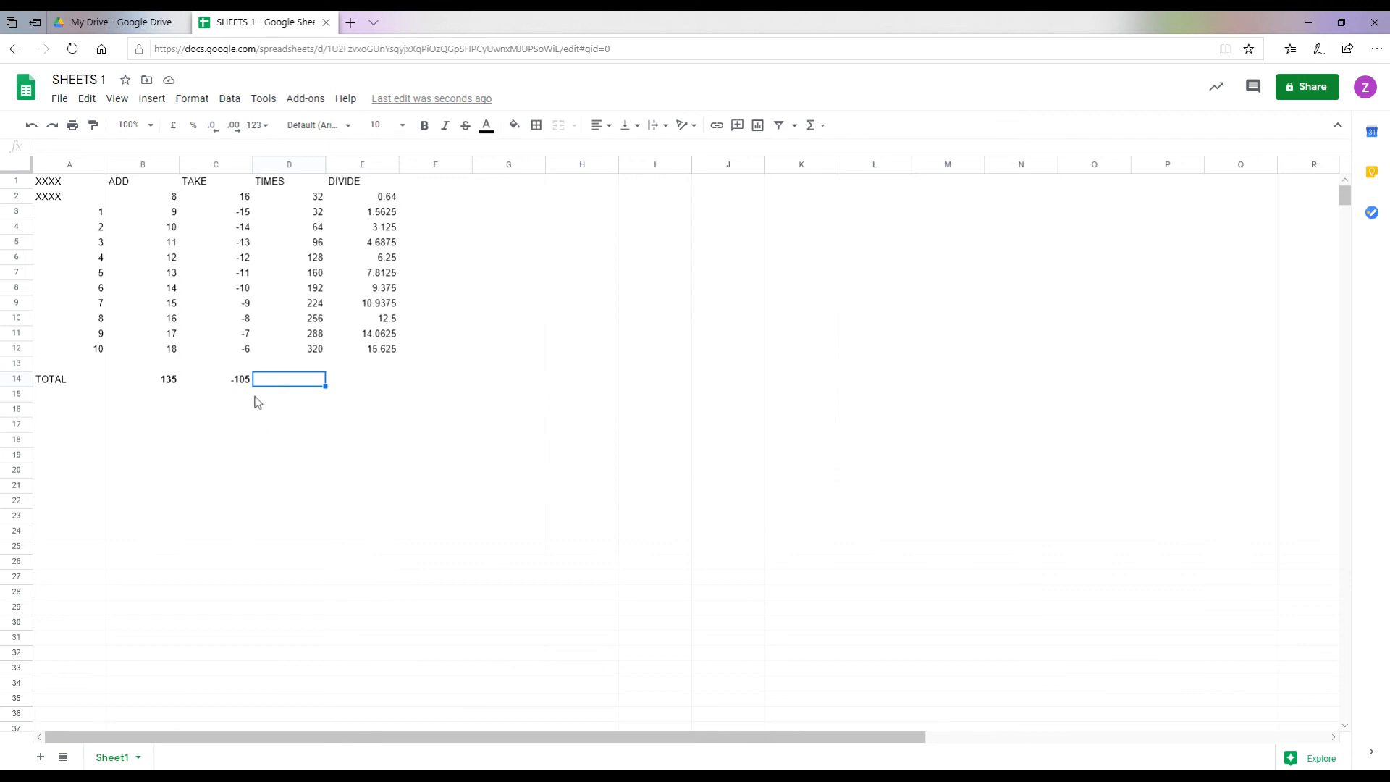
Step: Enter =SUM(D3:D12) in D14 to total the TIMES column at 1760
text(=)
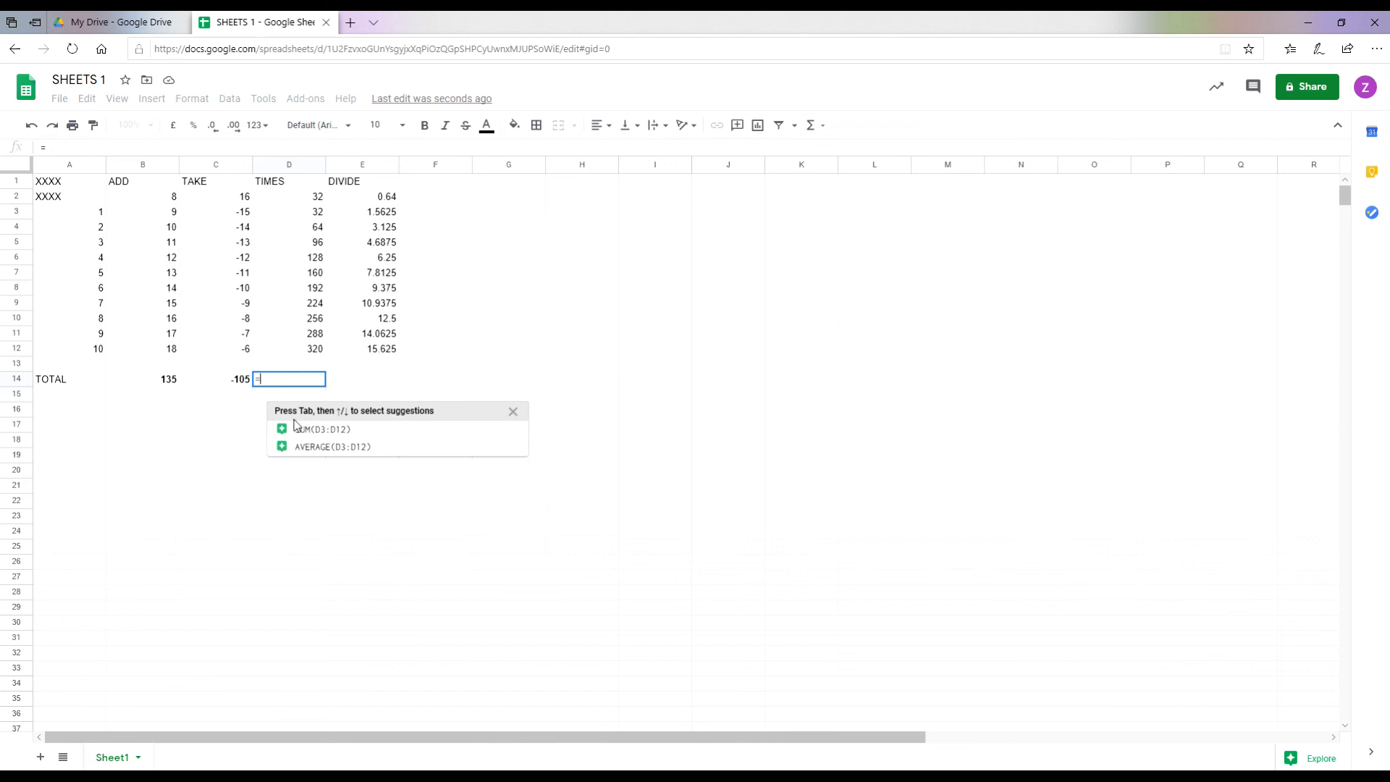
text(SUM)
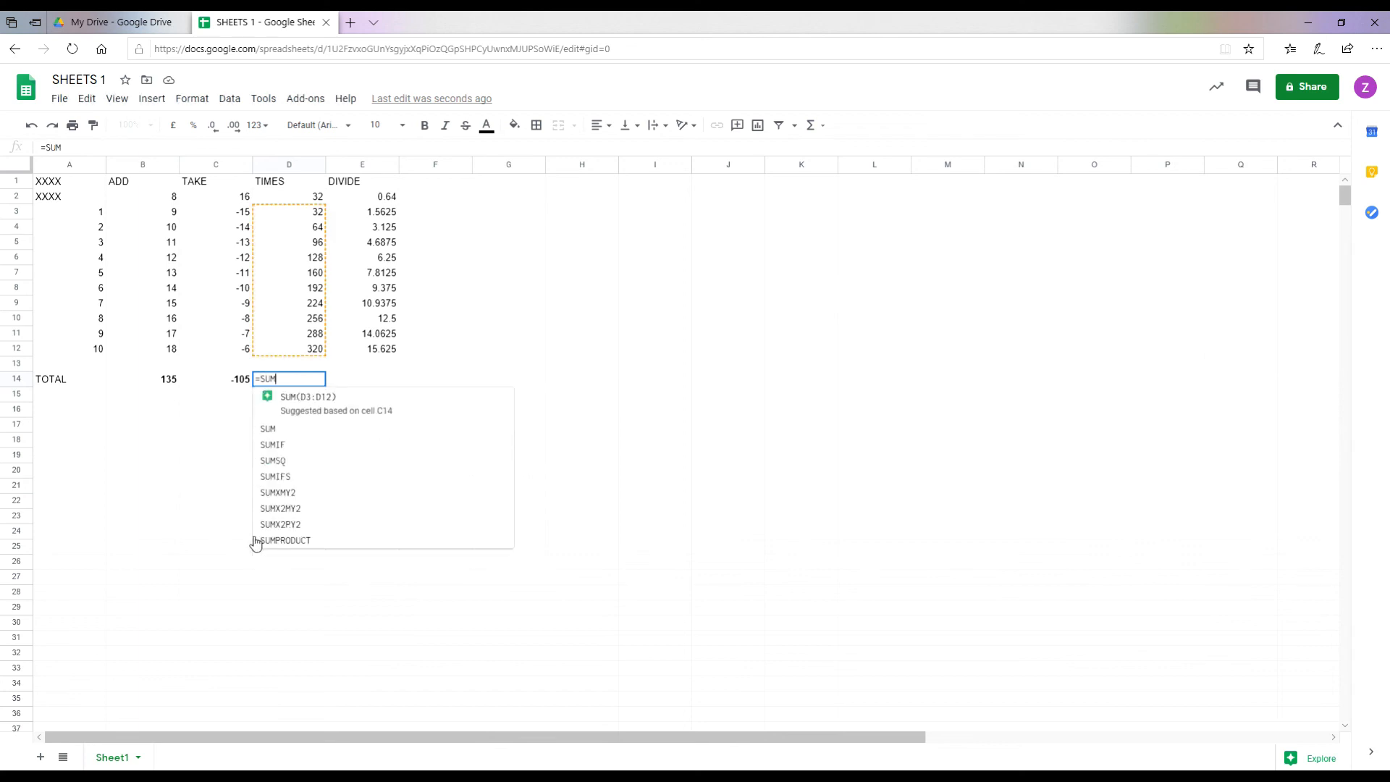
text(()
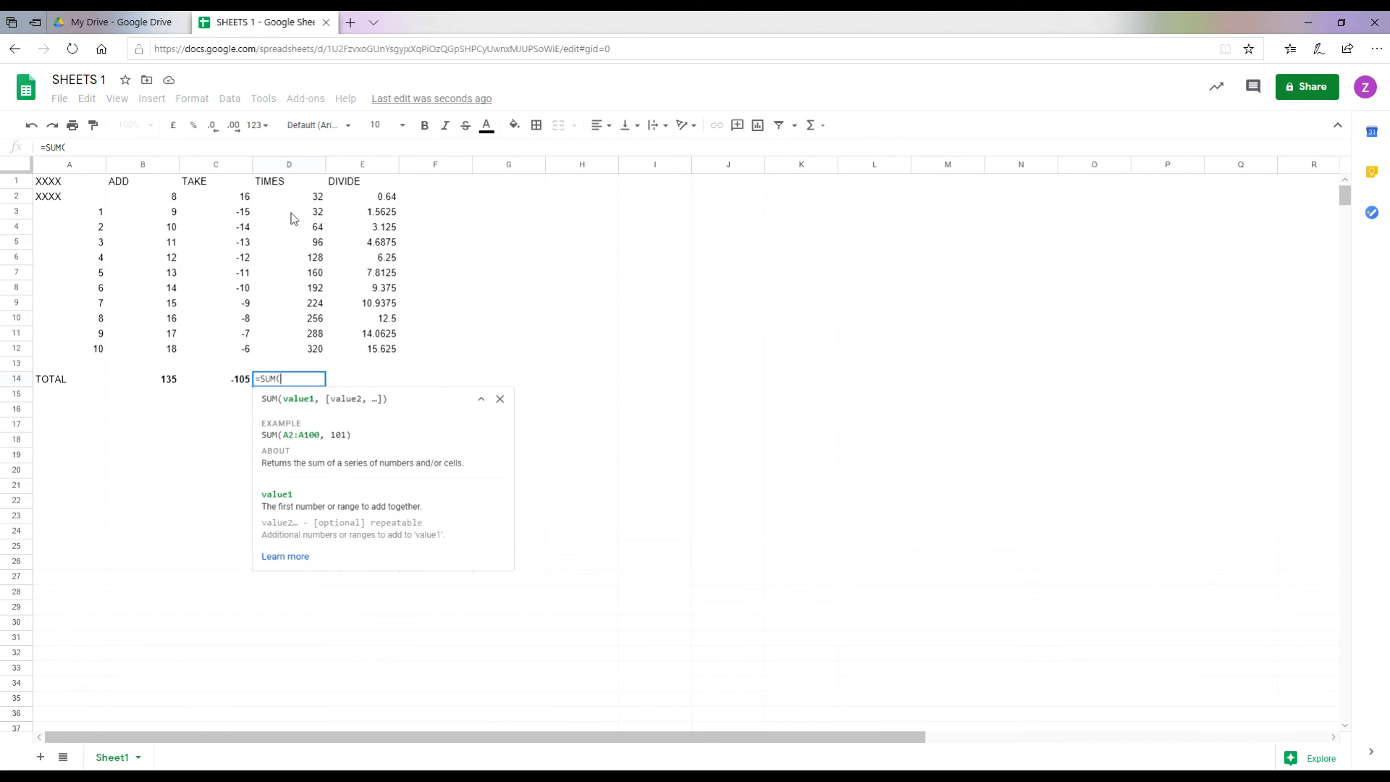
drag(293, 219, 308, 353)
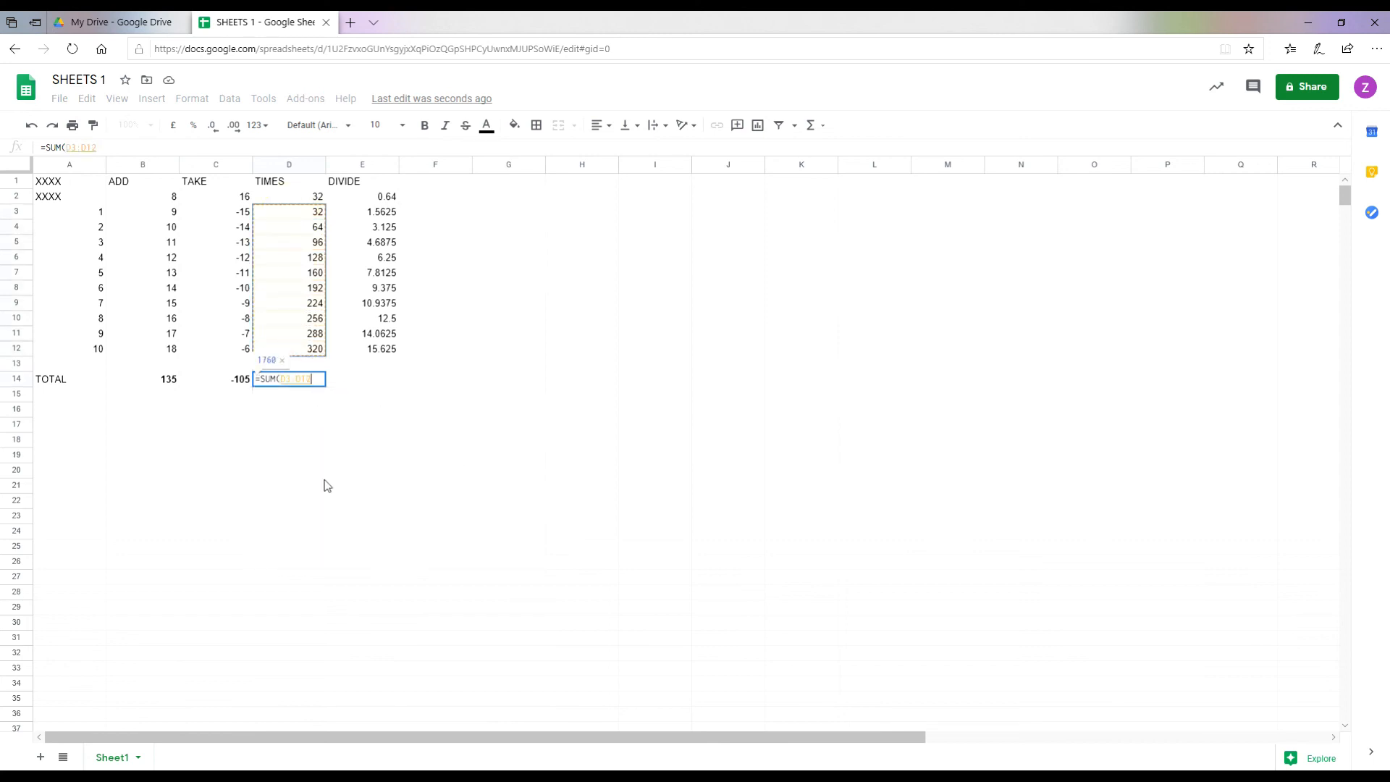
text())
key(Return)
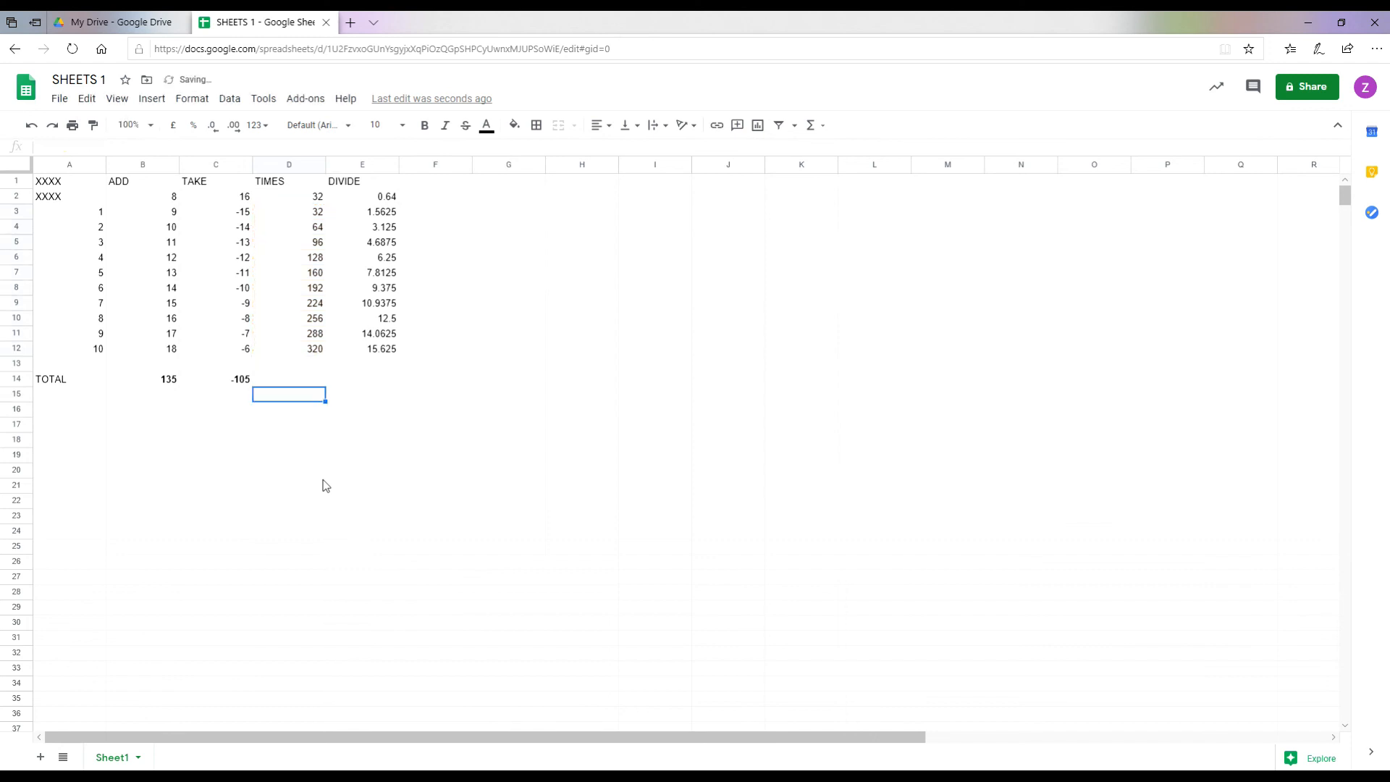
key(Up)
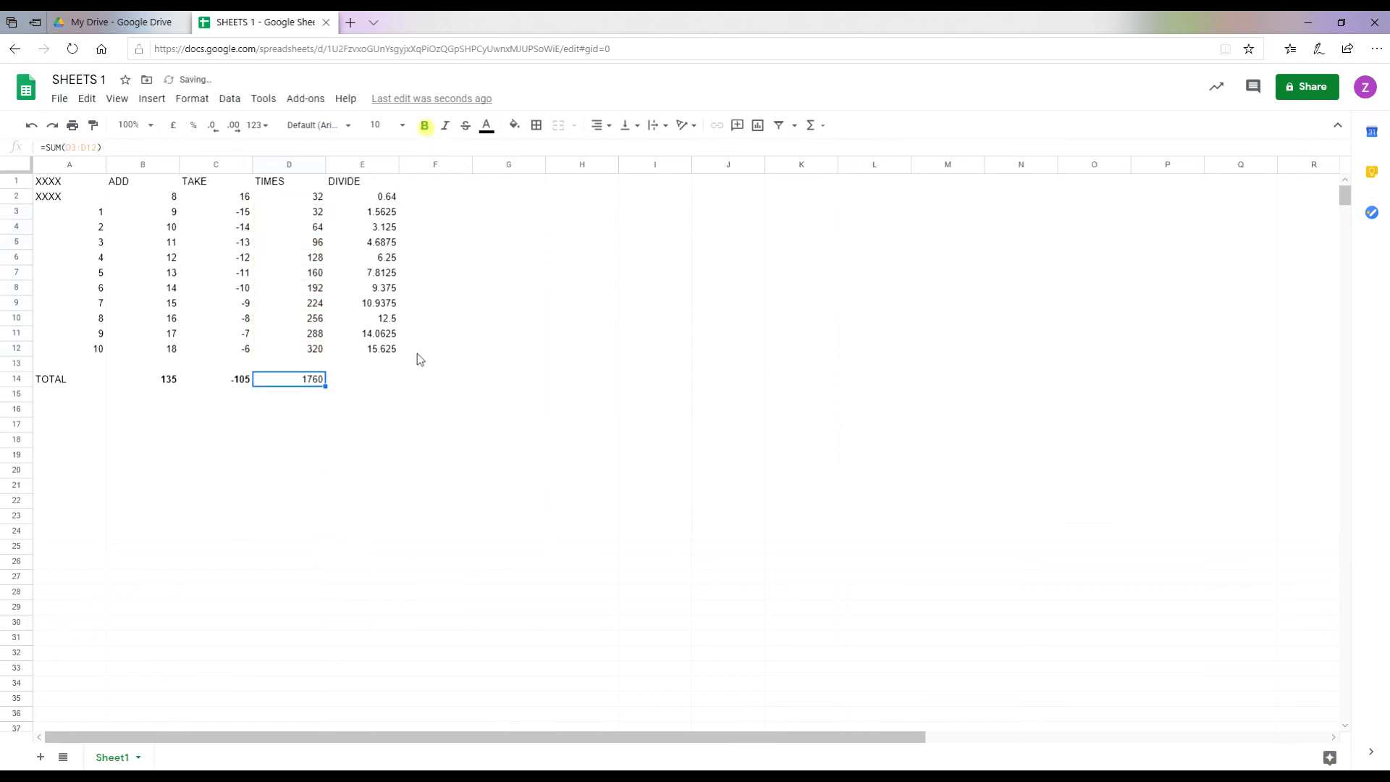
Step: Enter =SUM(E3:E12) in E14 for a DIVIDE total of 85.9375 and make it bold
click(351, 379)
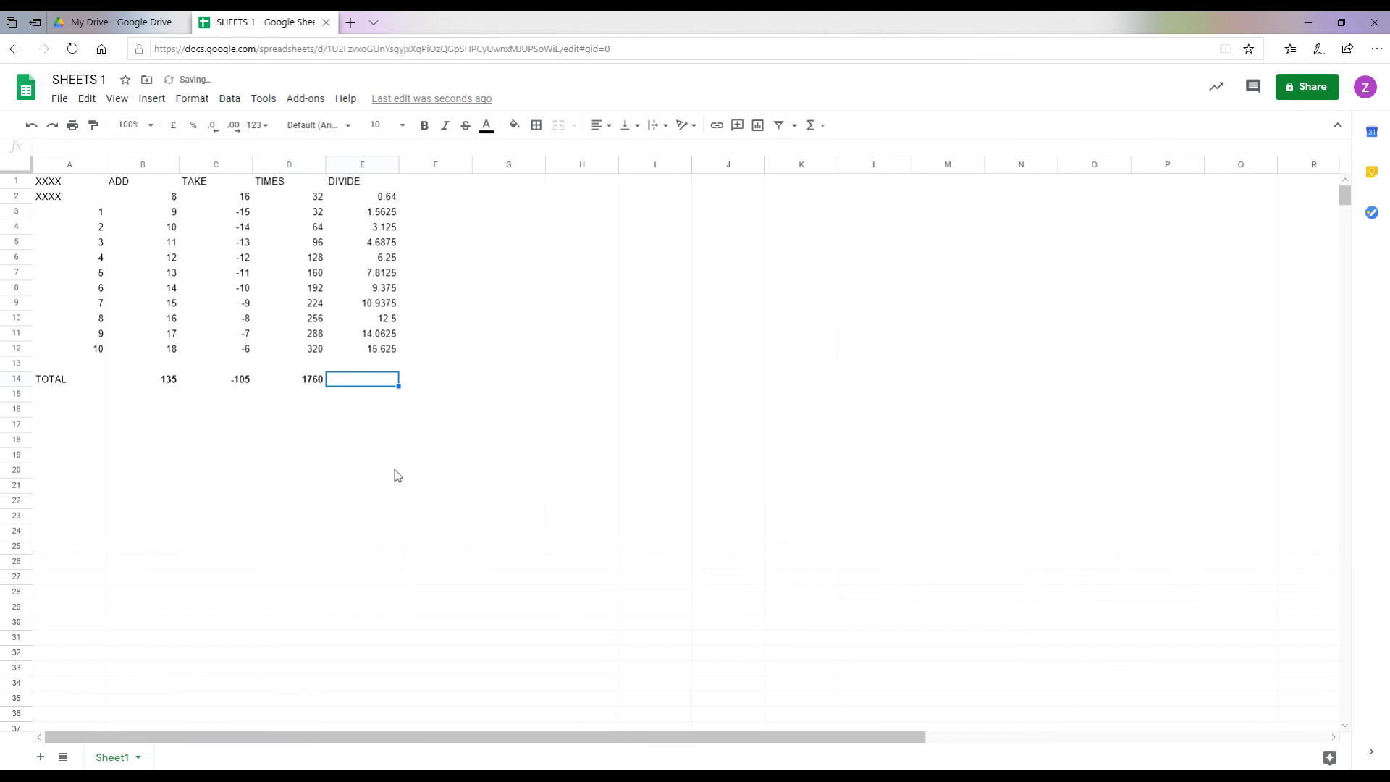
text(=S)
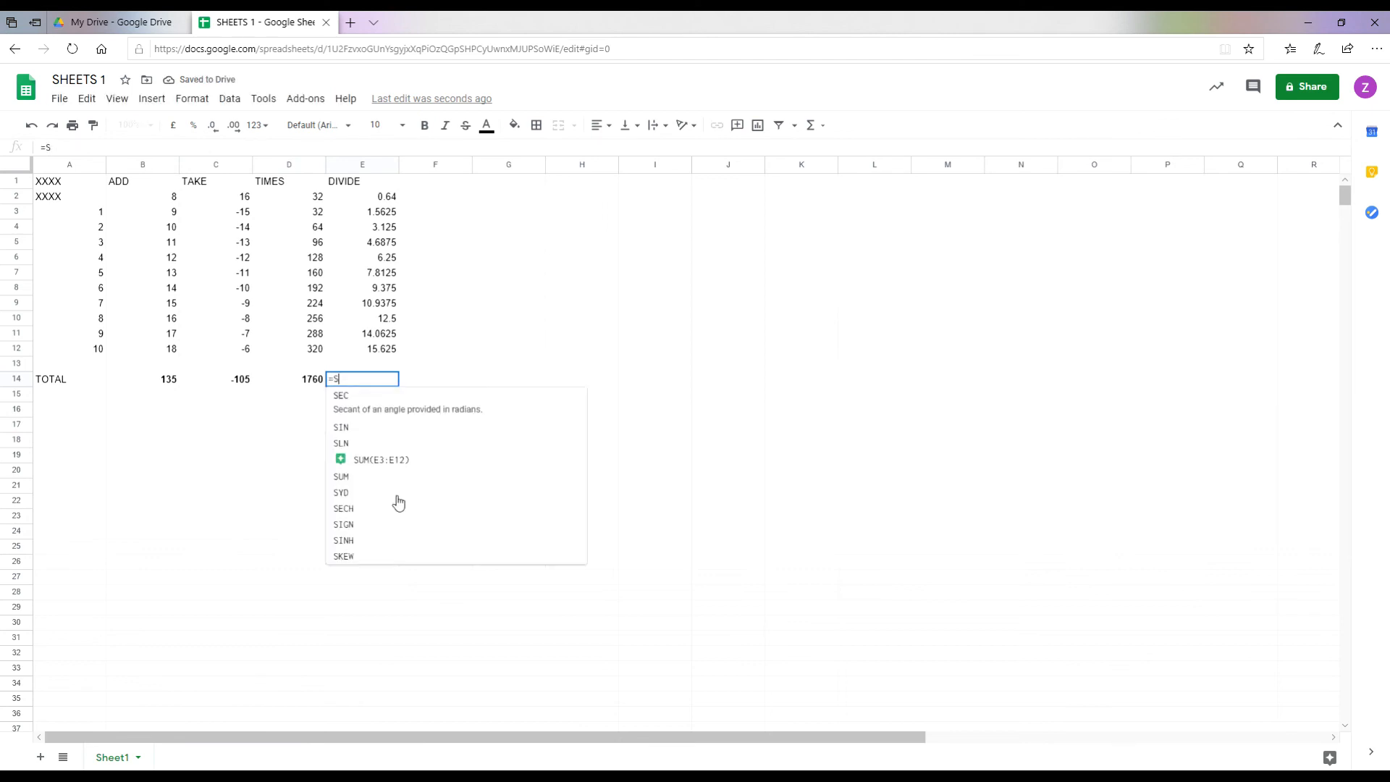
text(UM()
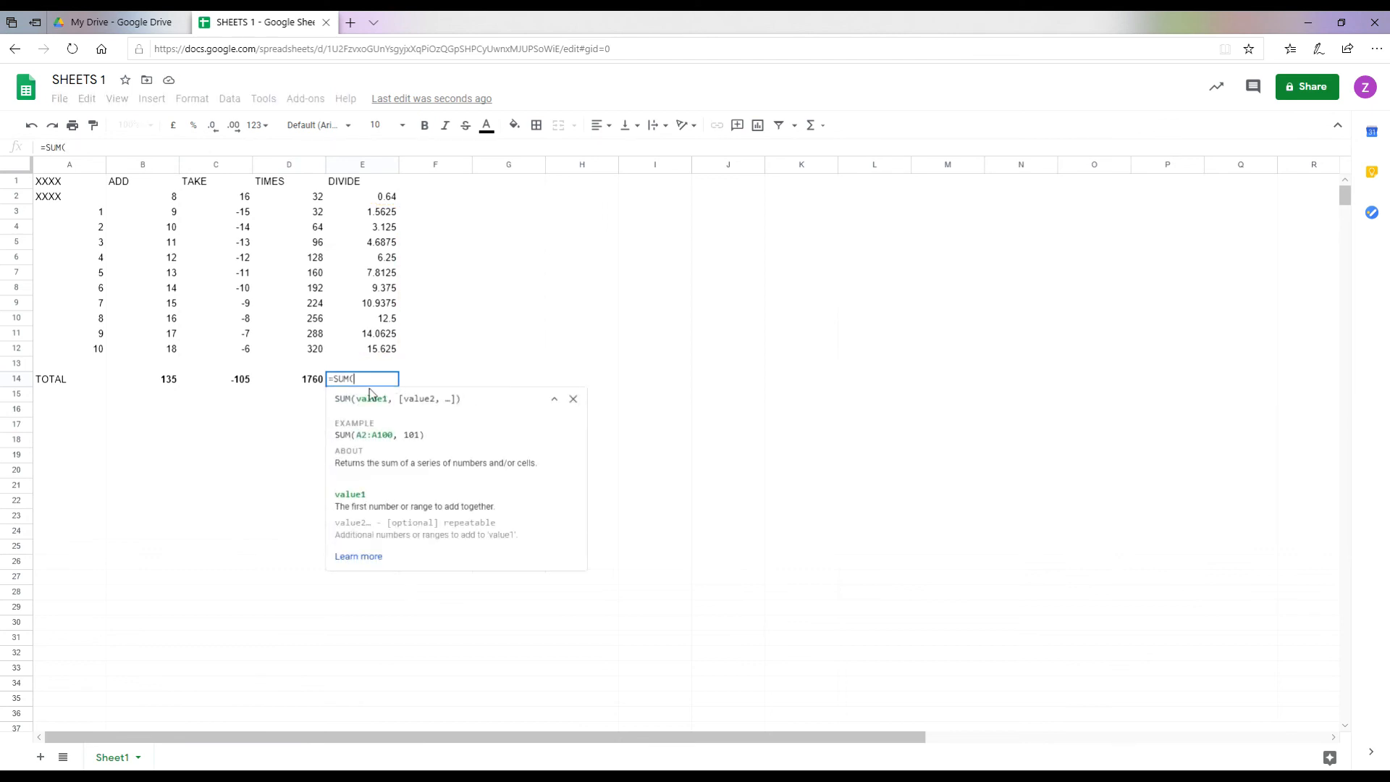
click(363, 214)
drag(363, 215, 369, 352)
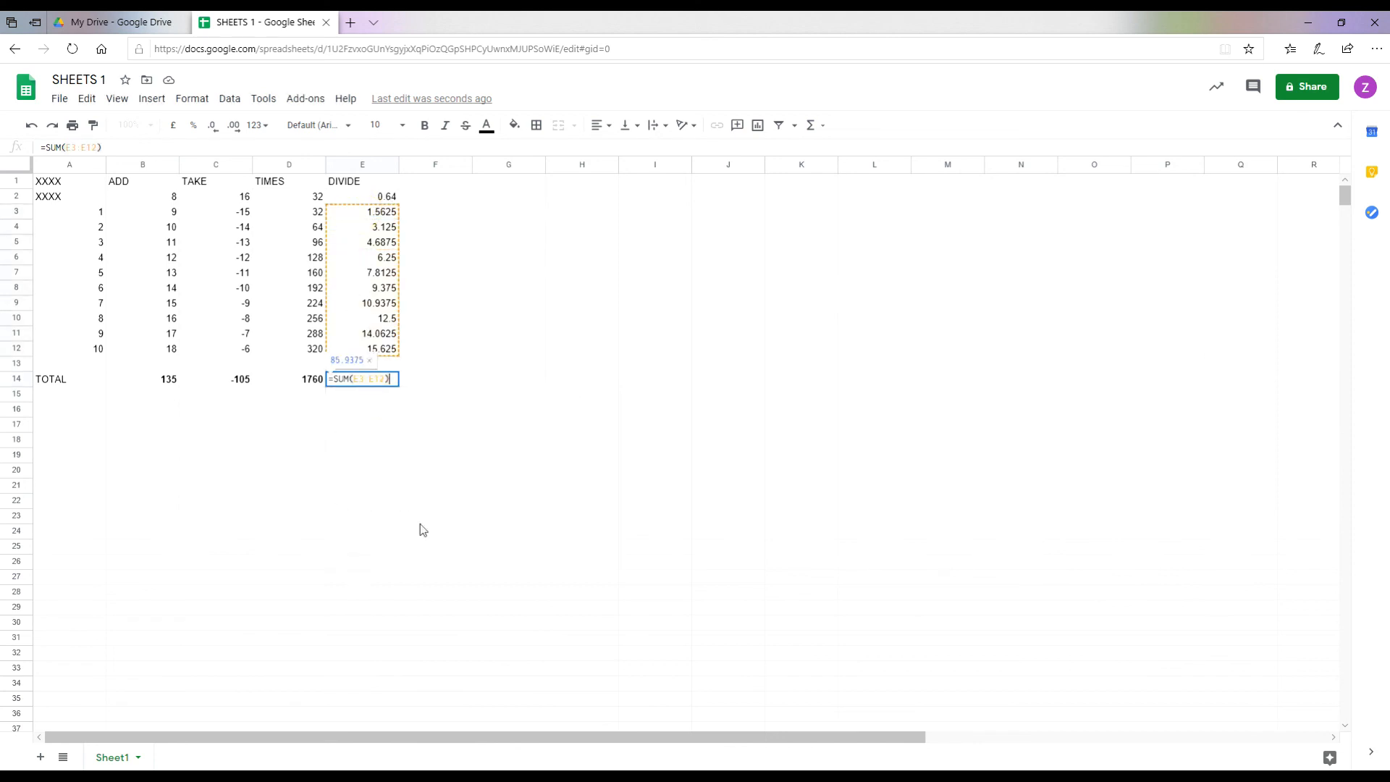
key(Return)
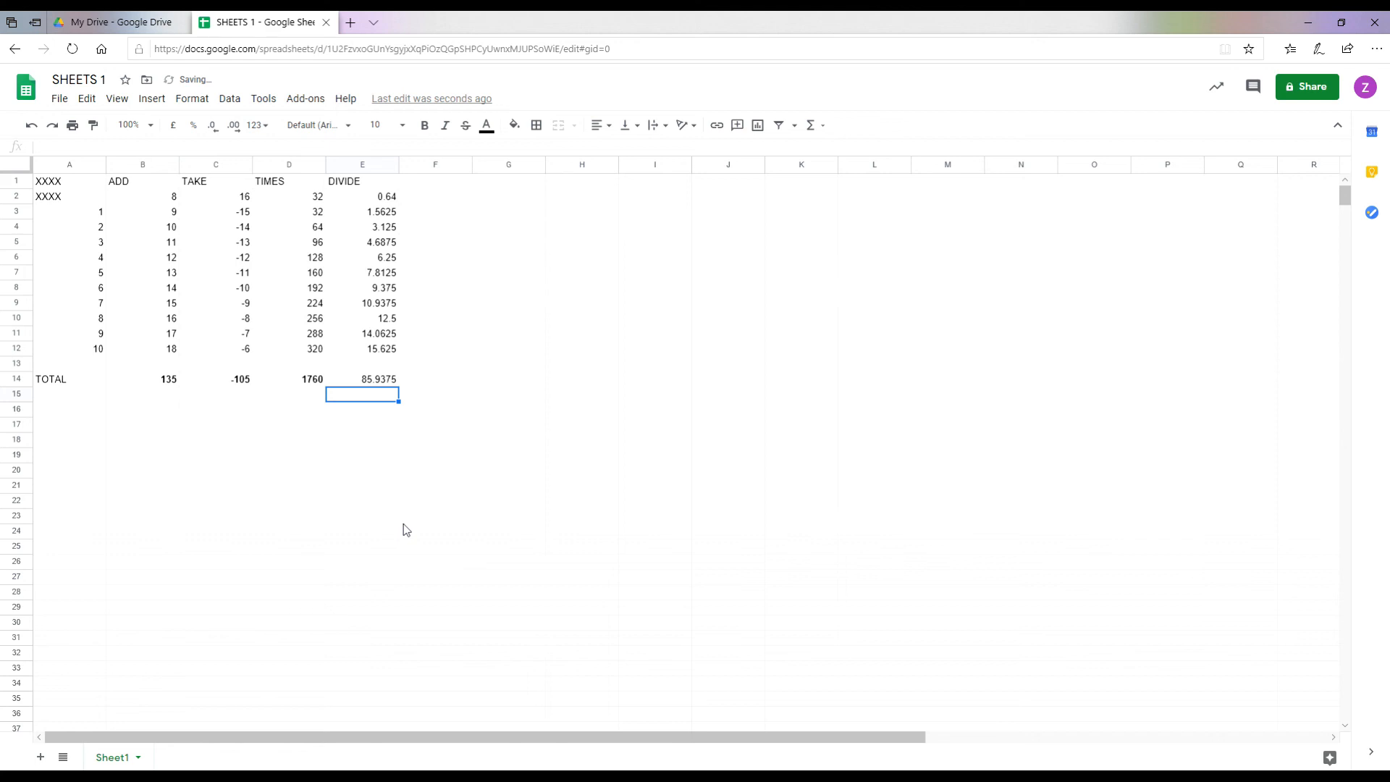
click(363, 380)
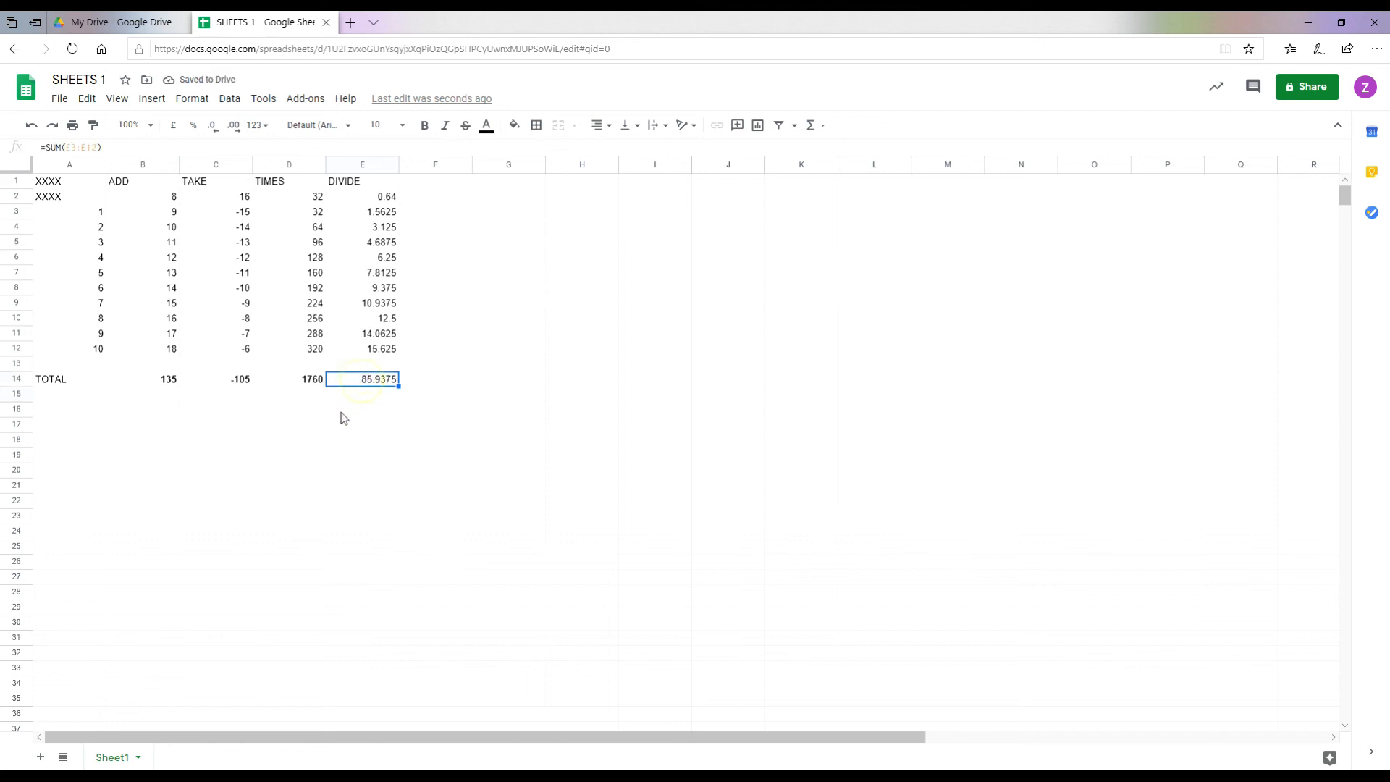
click(425, 125)
click(376, 422)
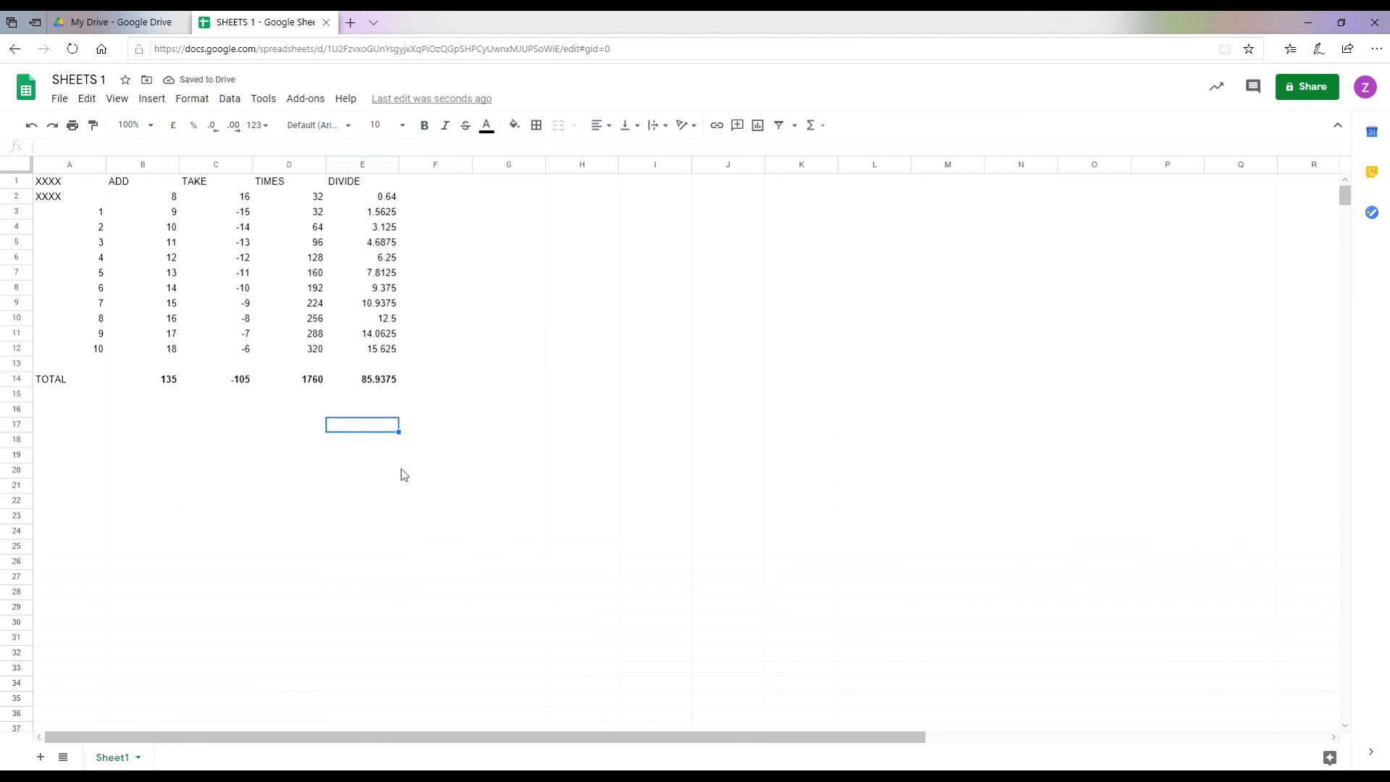
click(65, 396)
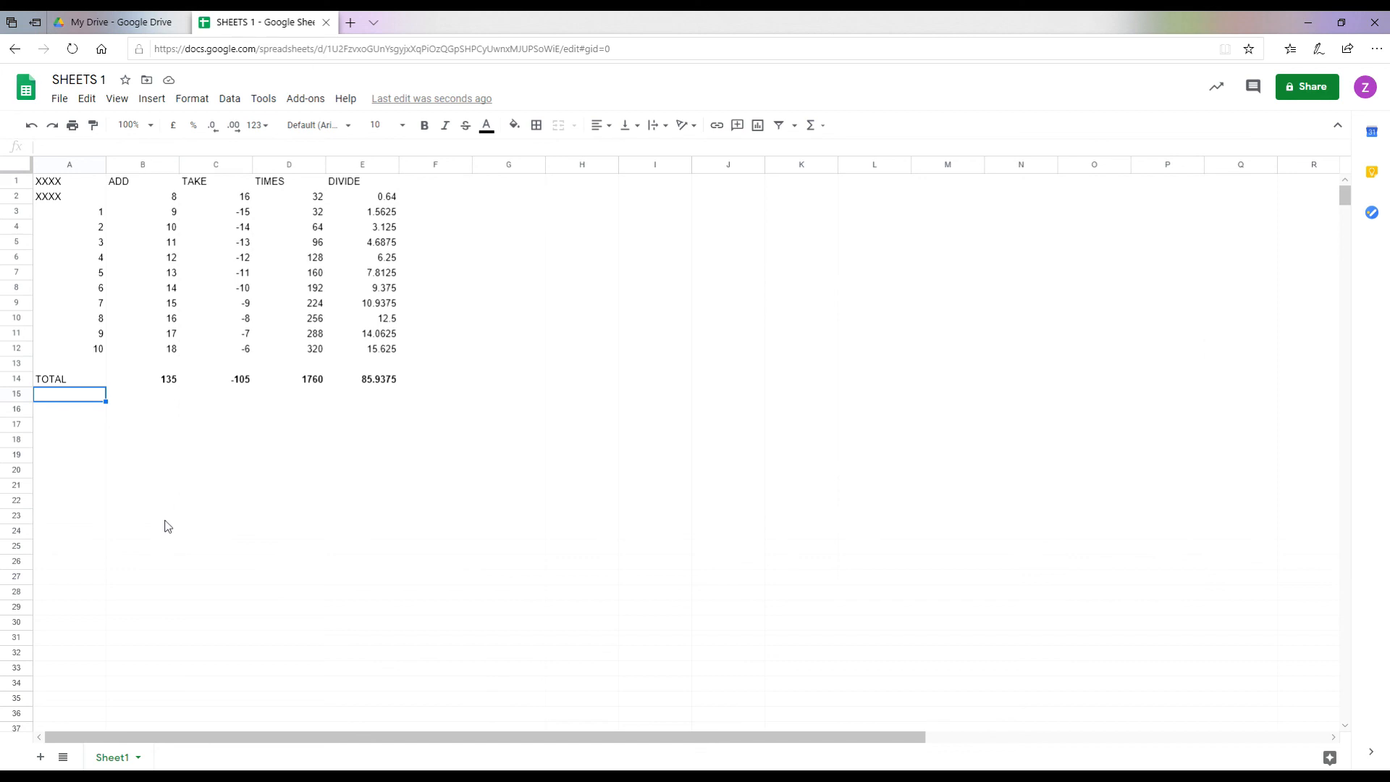
Step: Enter =SUM(B14:E14) in A15 to get the grand total 1875.9375
text(=SUM)
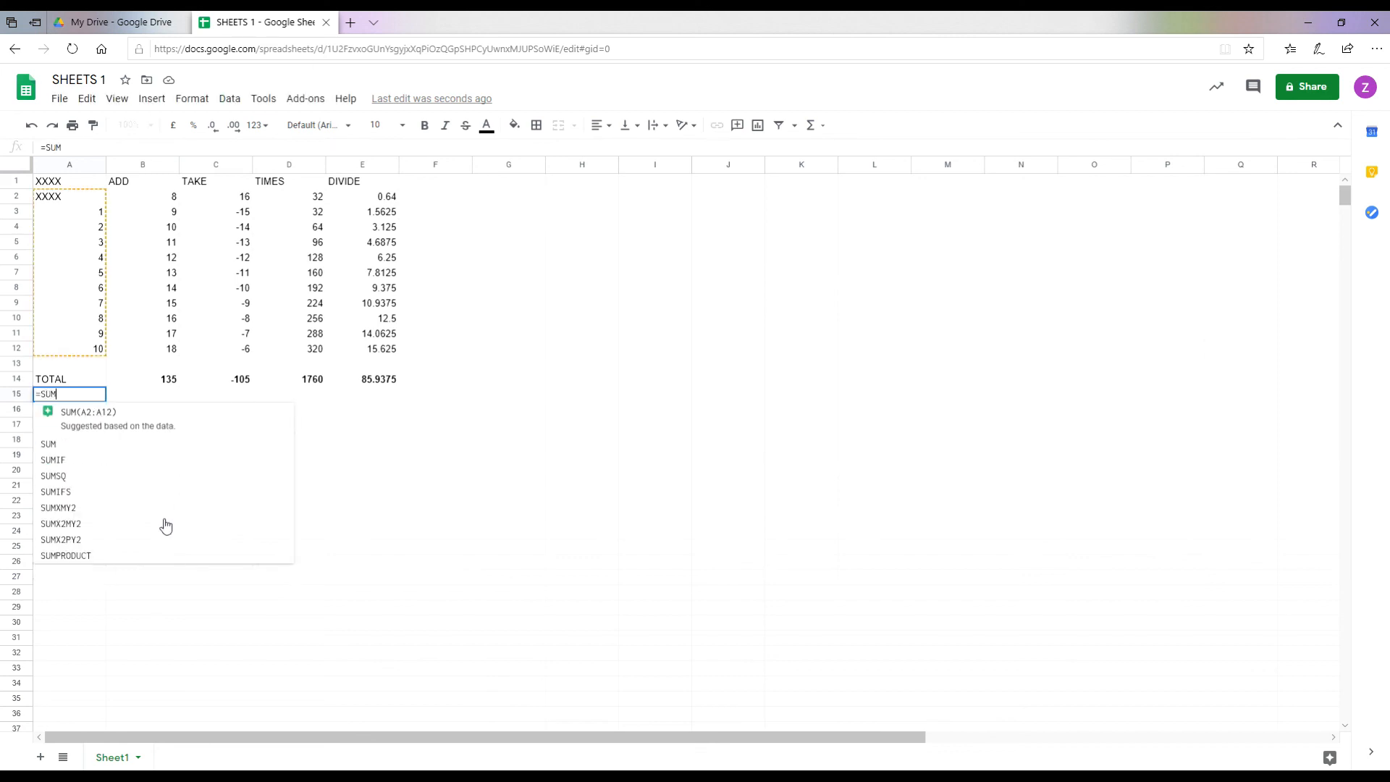
text(()
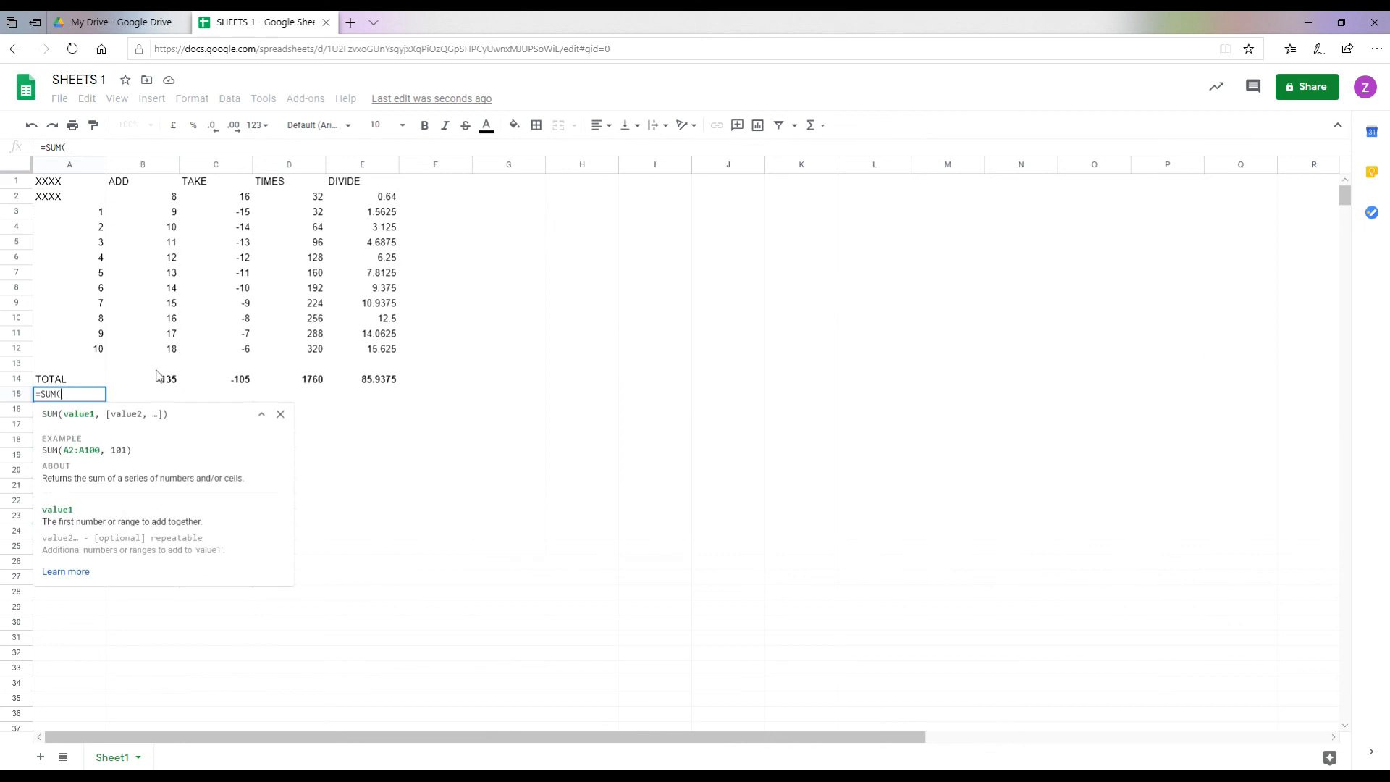
drag(147, 383, 352, 379)
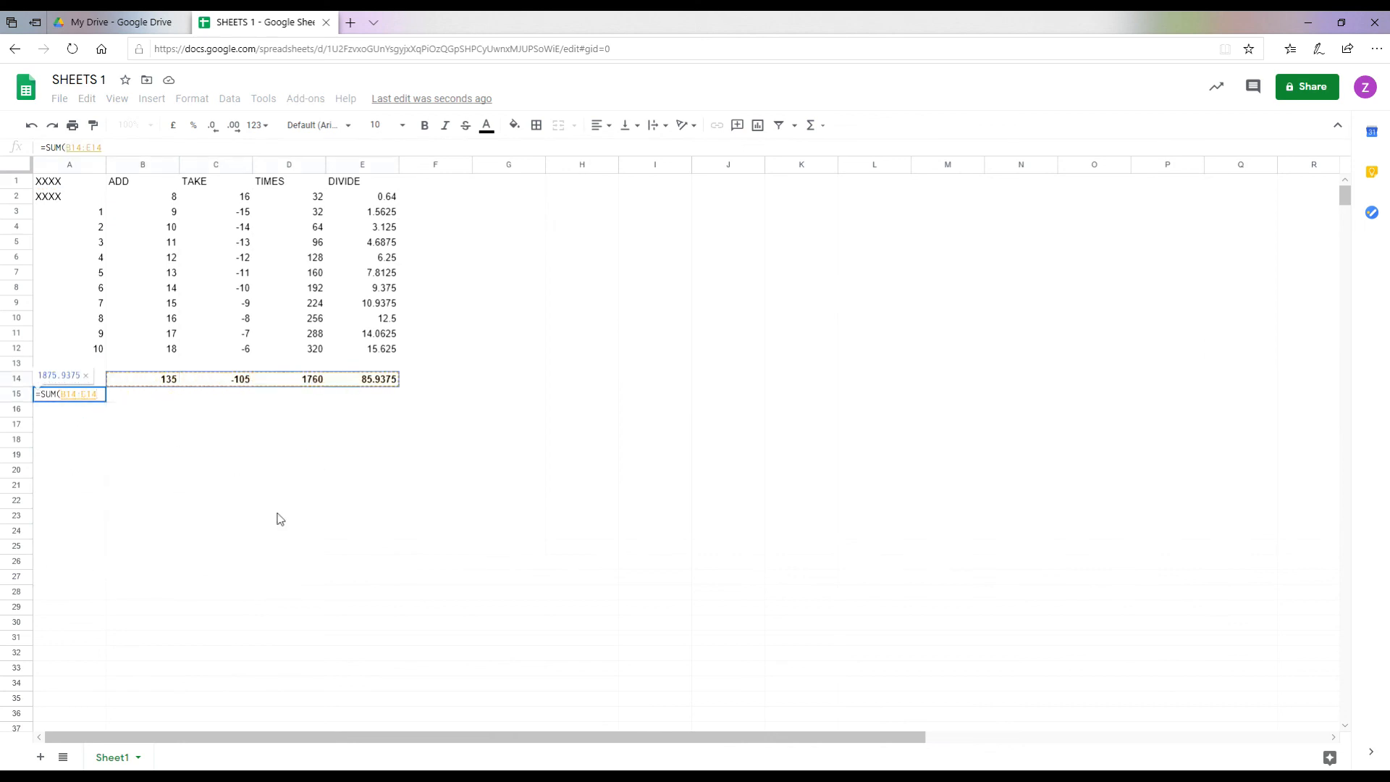
text())
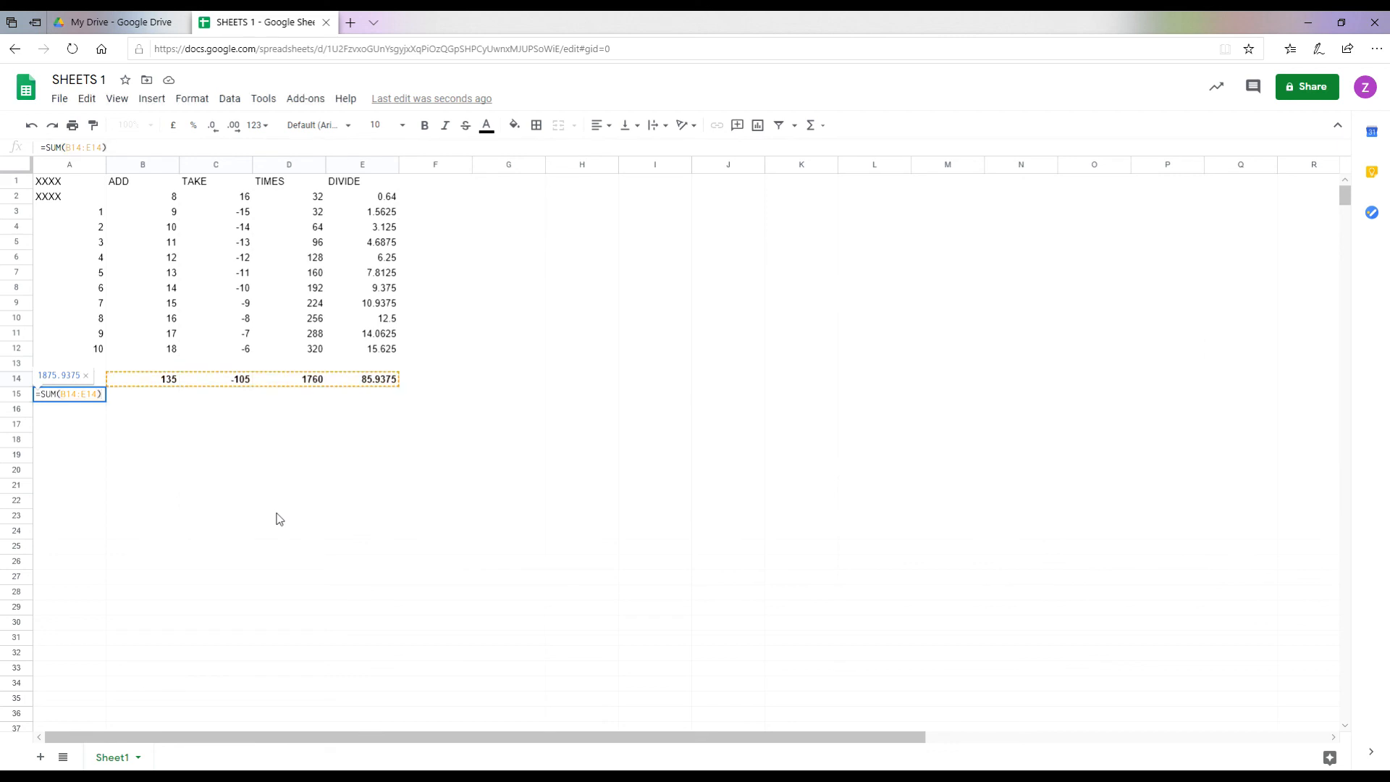
key(Return)
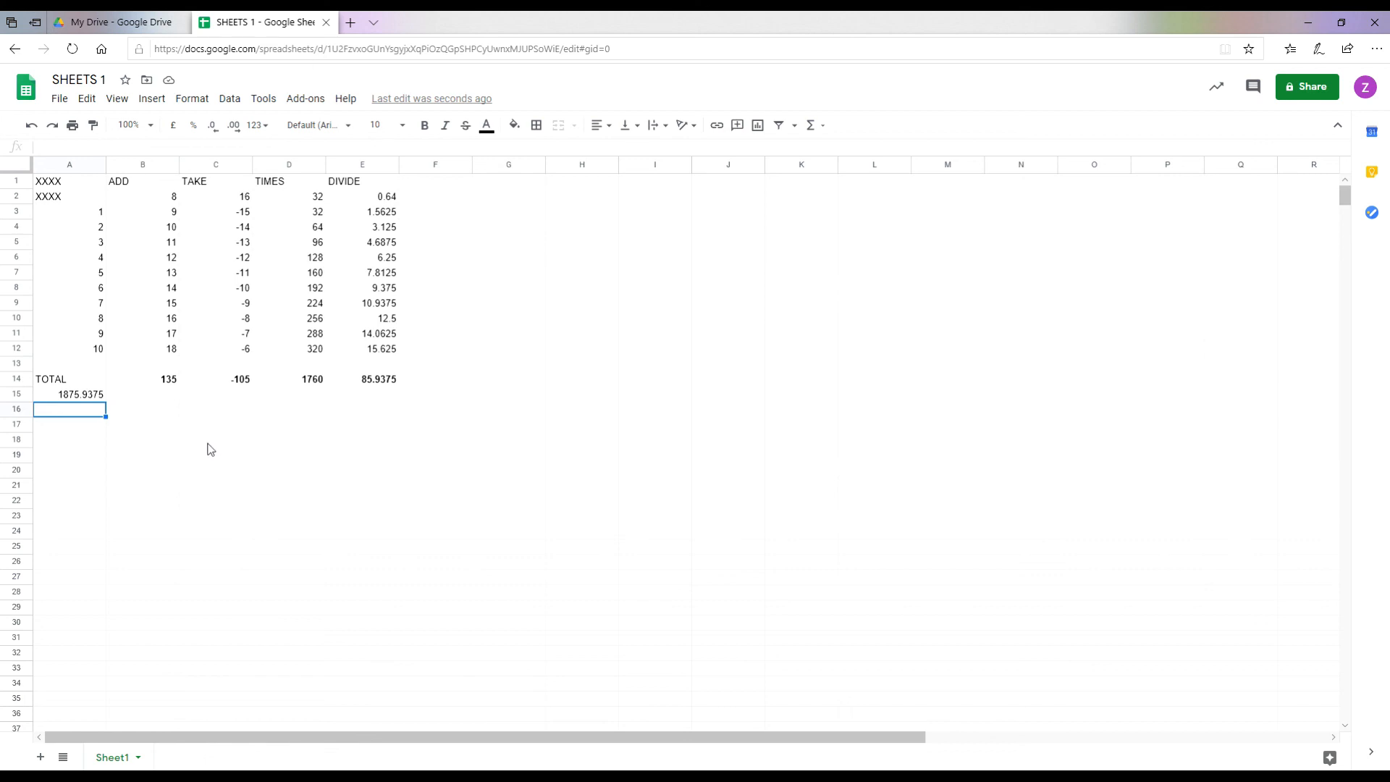
click(156, 217)
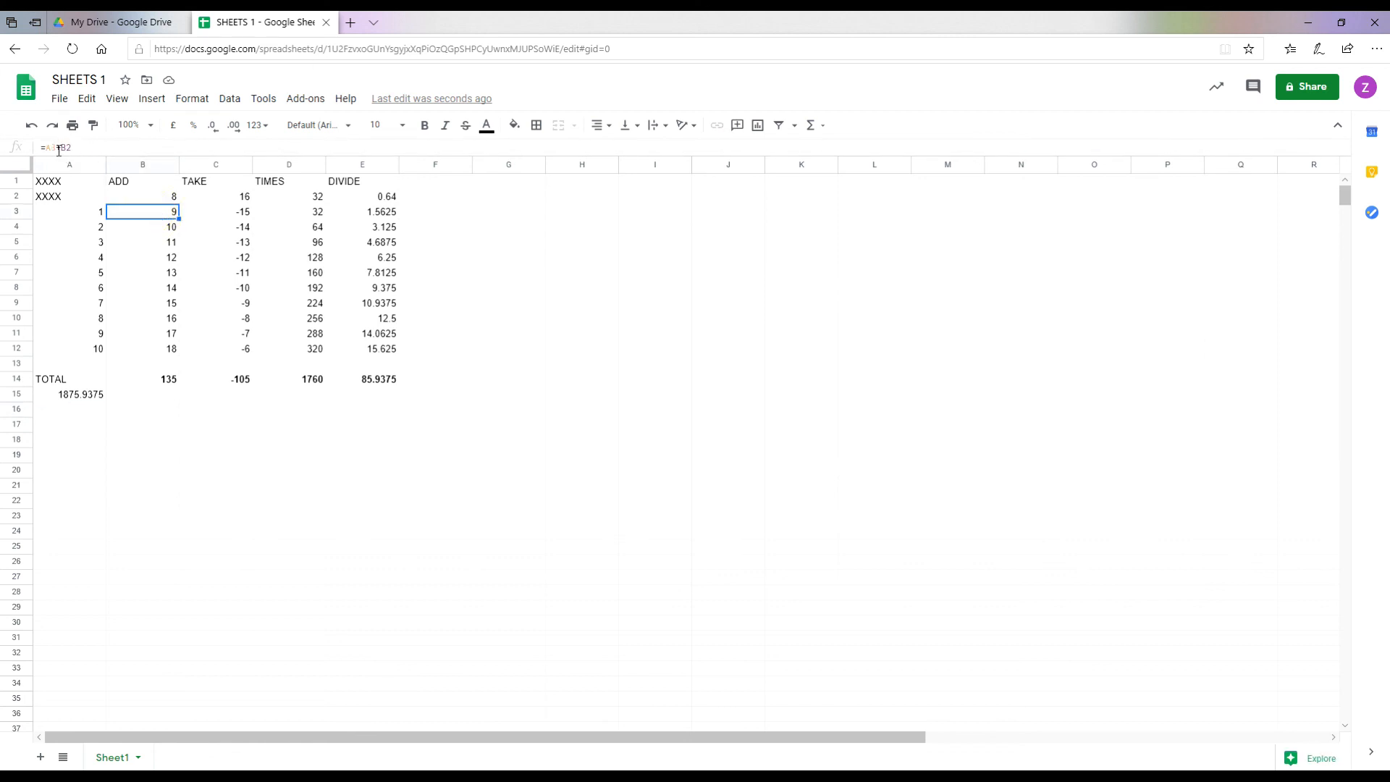
click(236, 216)
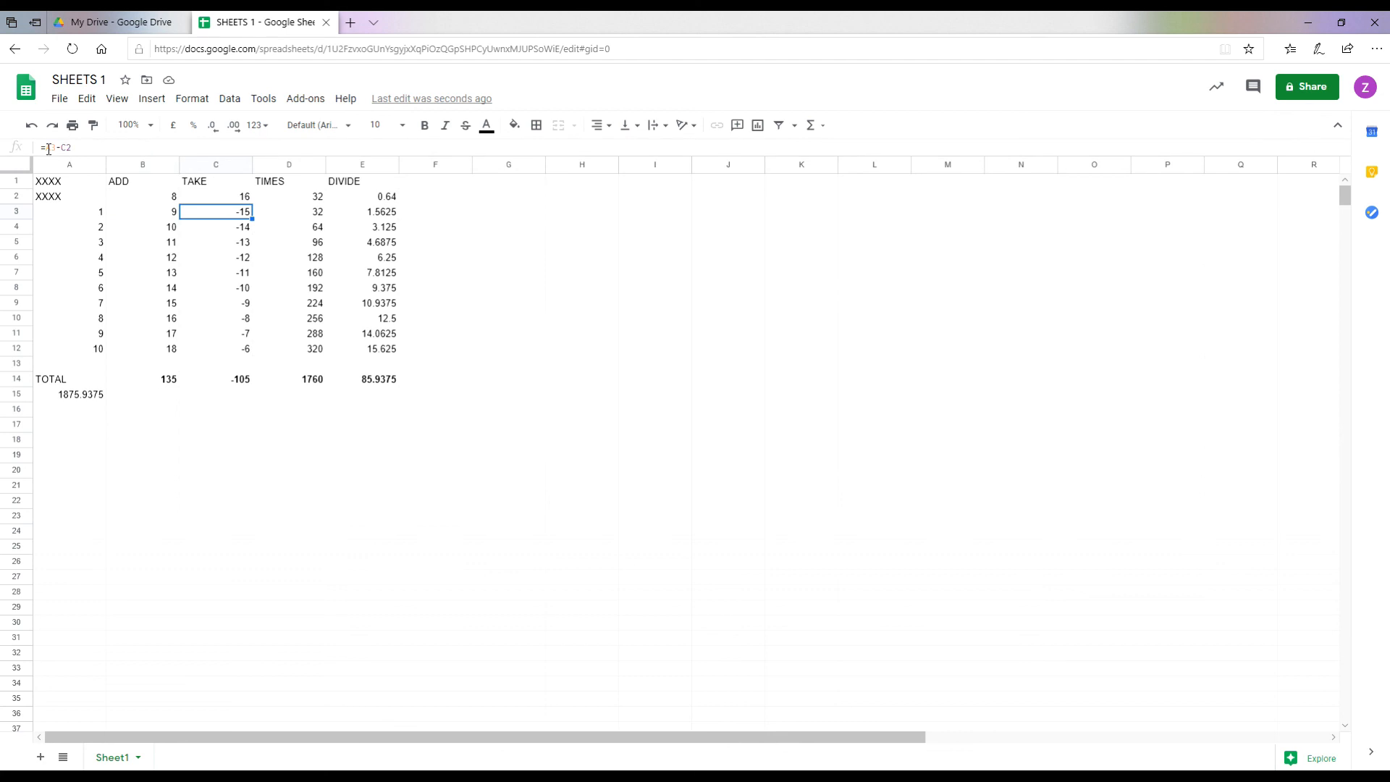
click(282, 213)
click(376, 216)
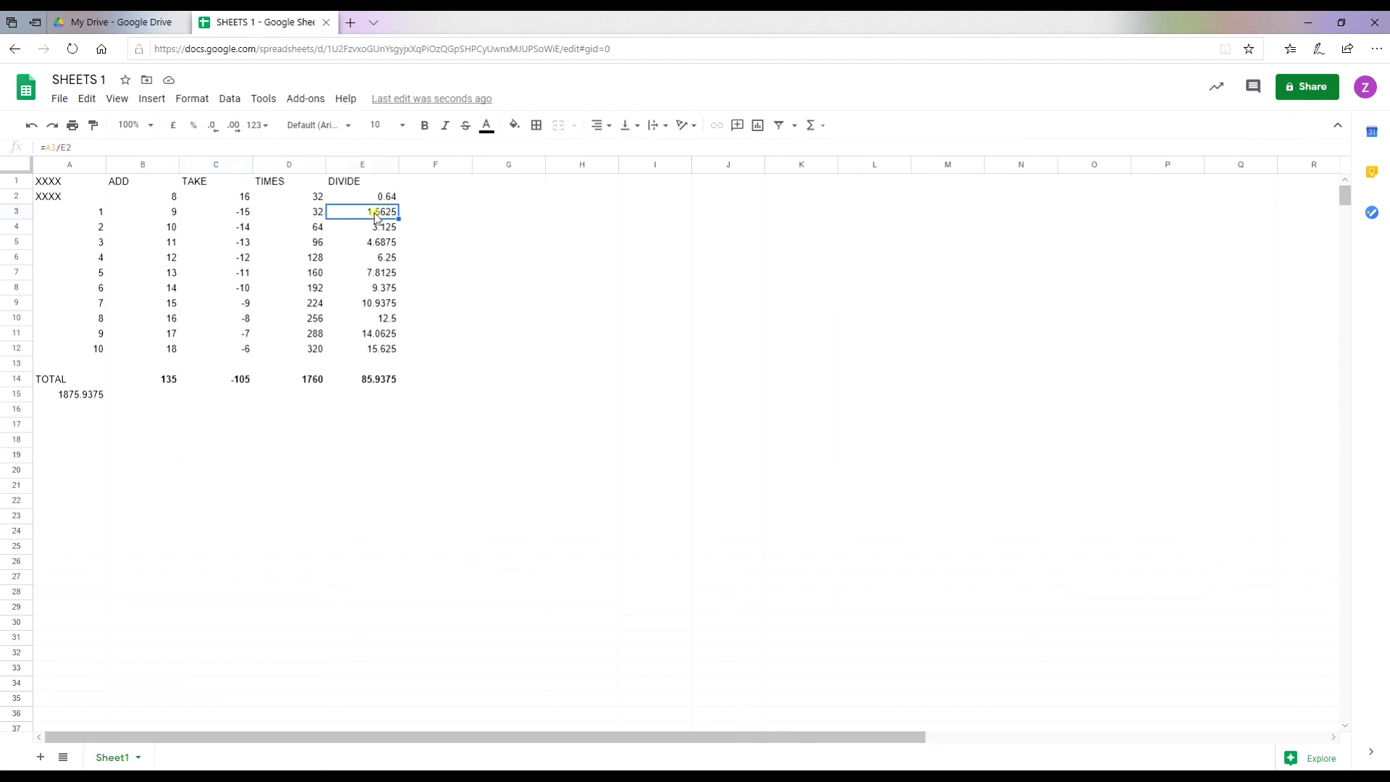
click(171, 214)
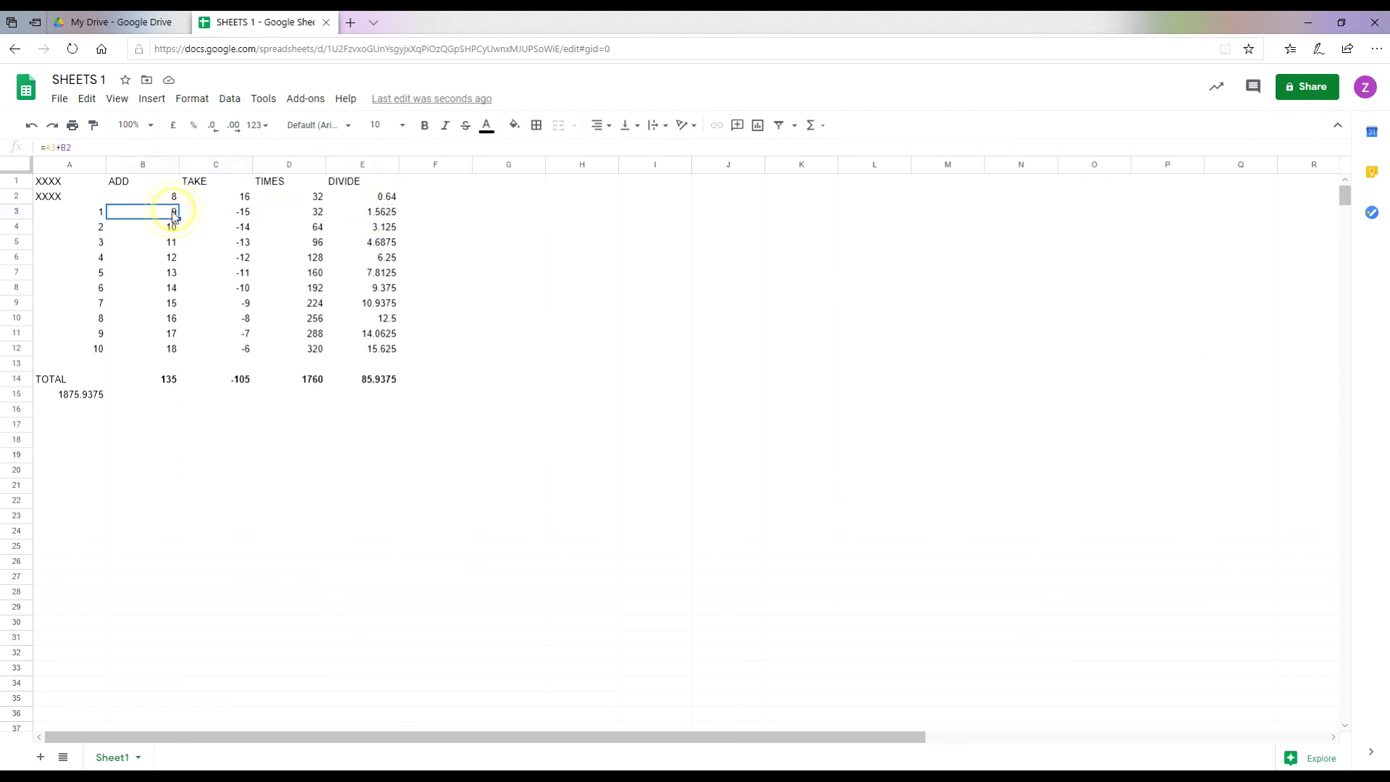
click(64, 214)
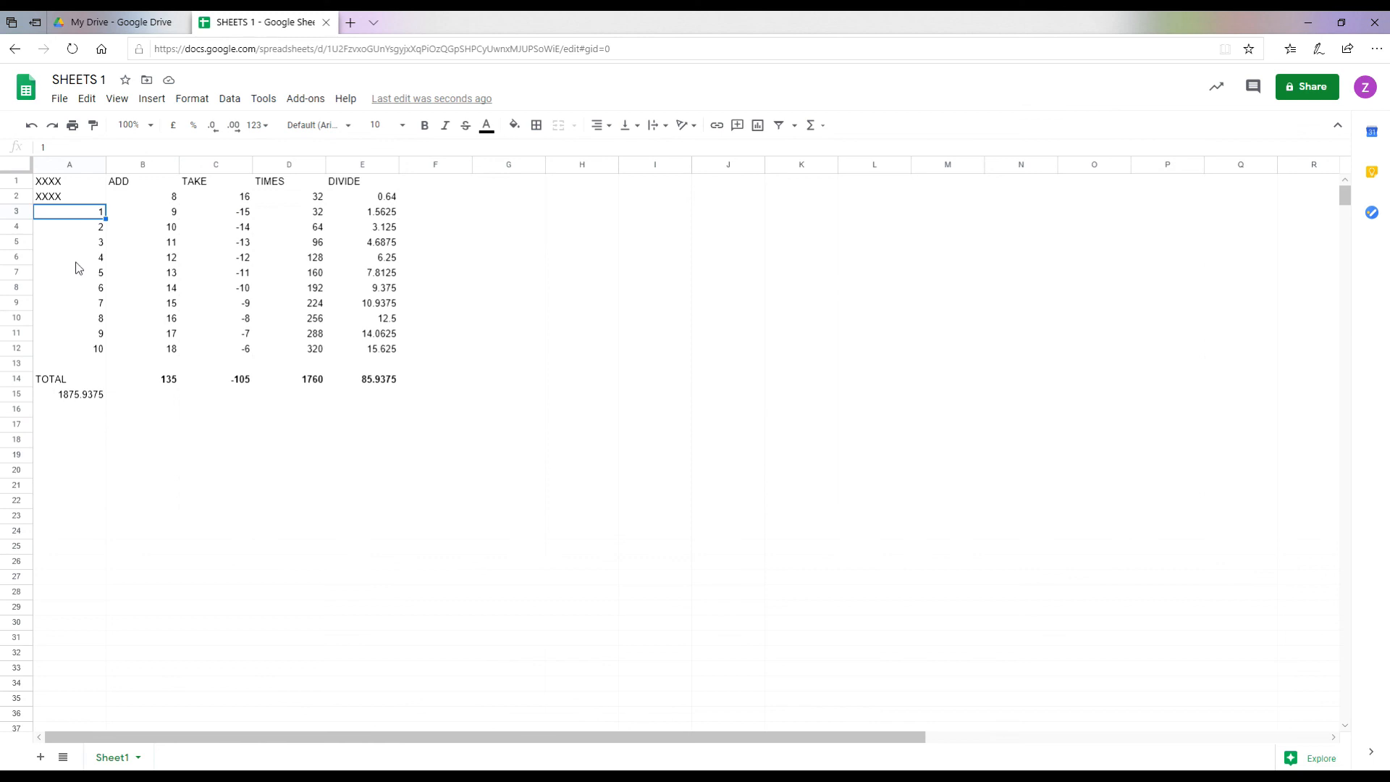
Step: Replace A3:A12 with 2, 4, 6, 8, 10, 12, 14, 16, 18, 20 and check the 3831.875 grand total
text(2)
key(Return)
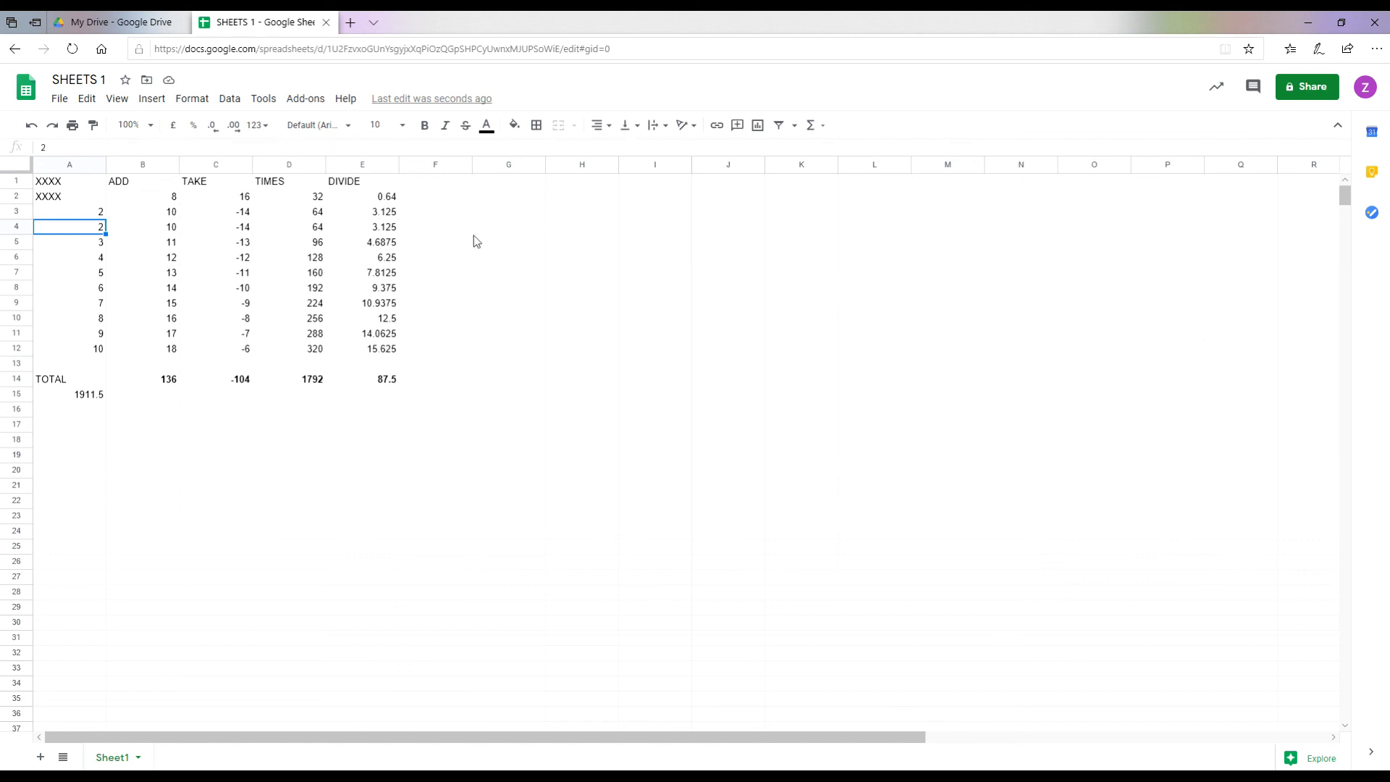
text(4)
key(Return)
text(6)
key(Return)
text(8)
key(Return)
text(10)
key(Return)
text(12)
key(Return)
text(14)
key(Return)
text(16)
key(Return)
text(18)
key(Return)
text(20)
key(Return)
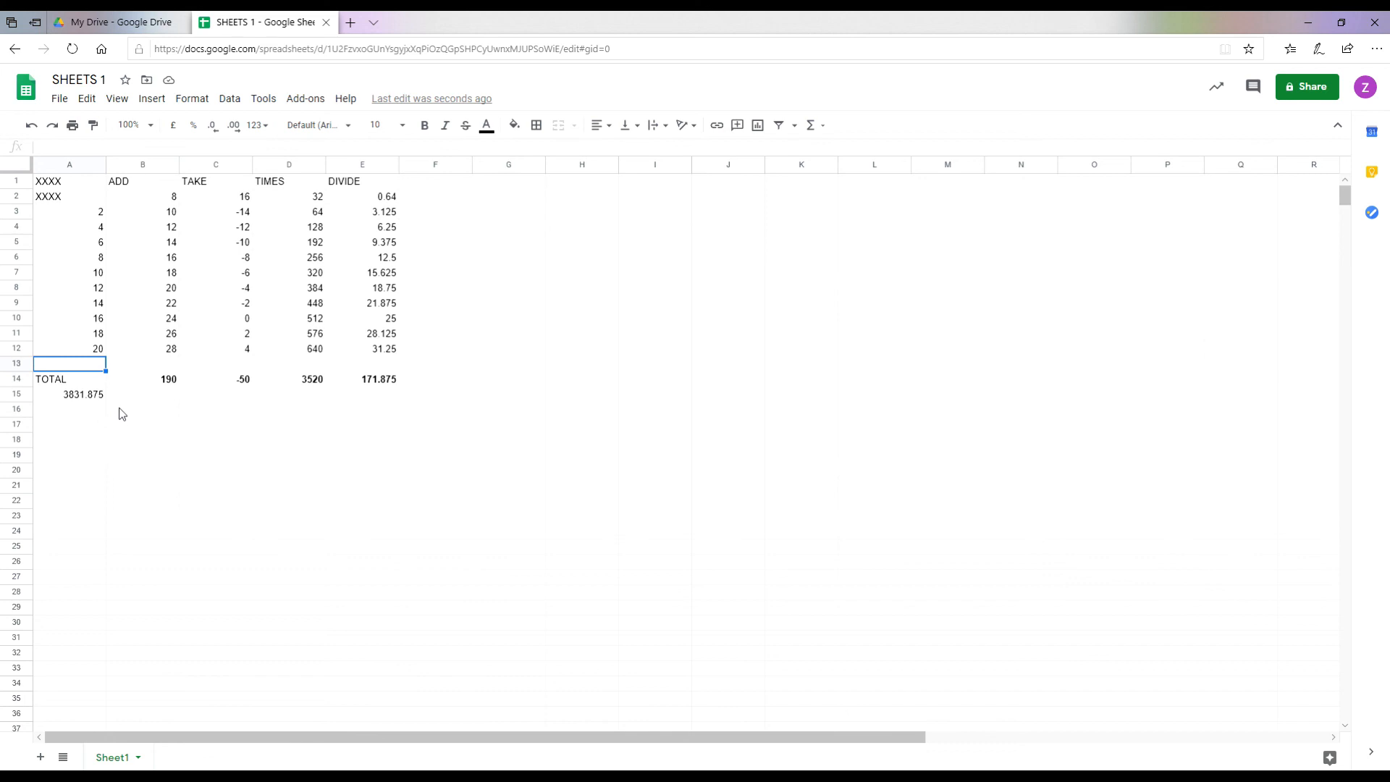
click(50, 396)
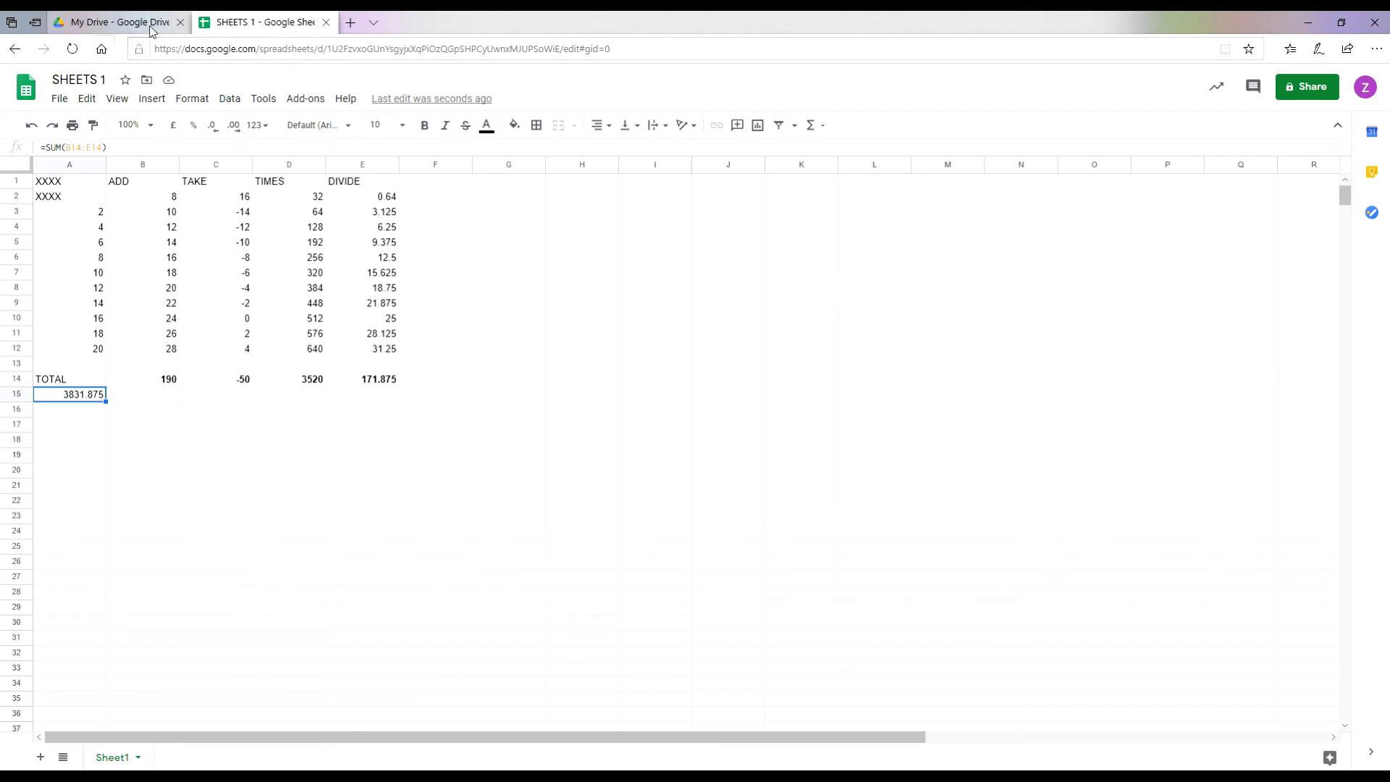
Step: Go to the Edge home page and open Google Drive from the Google apps grid
click(103, 53)
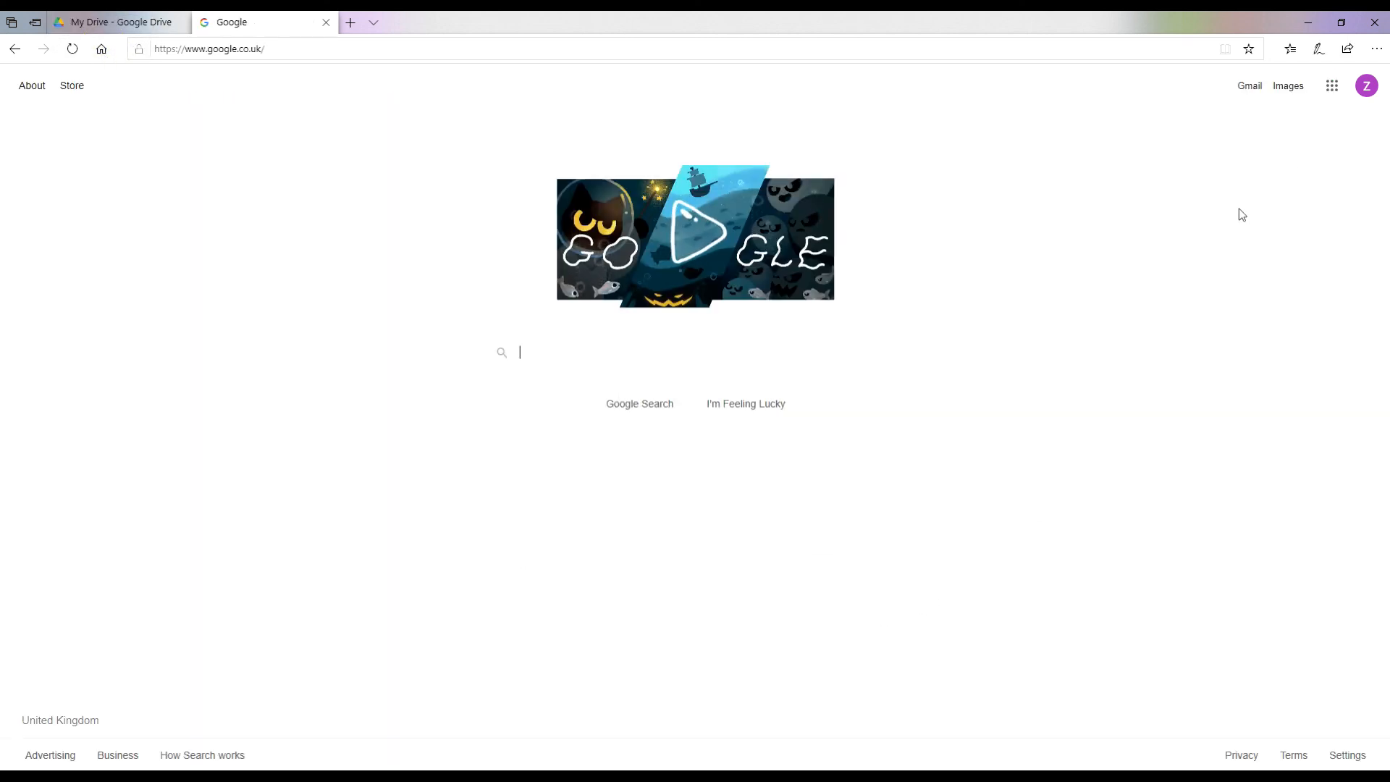
click(1334, 89)
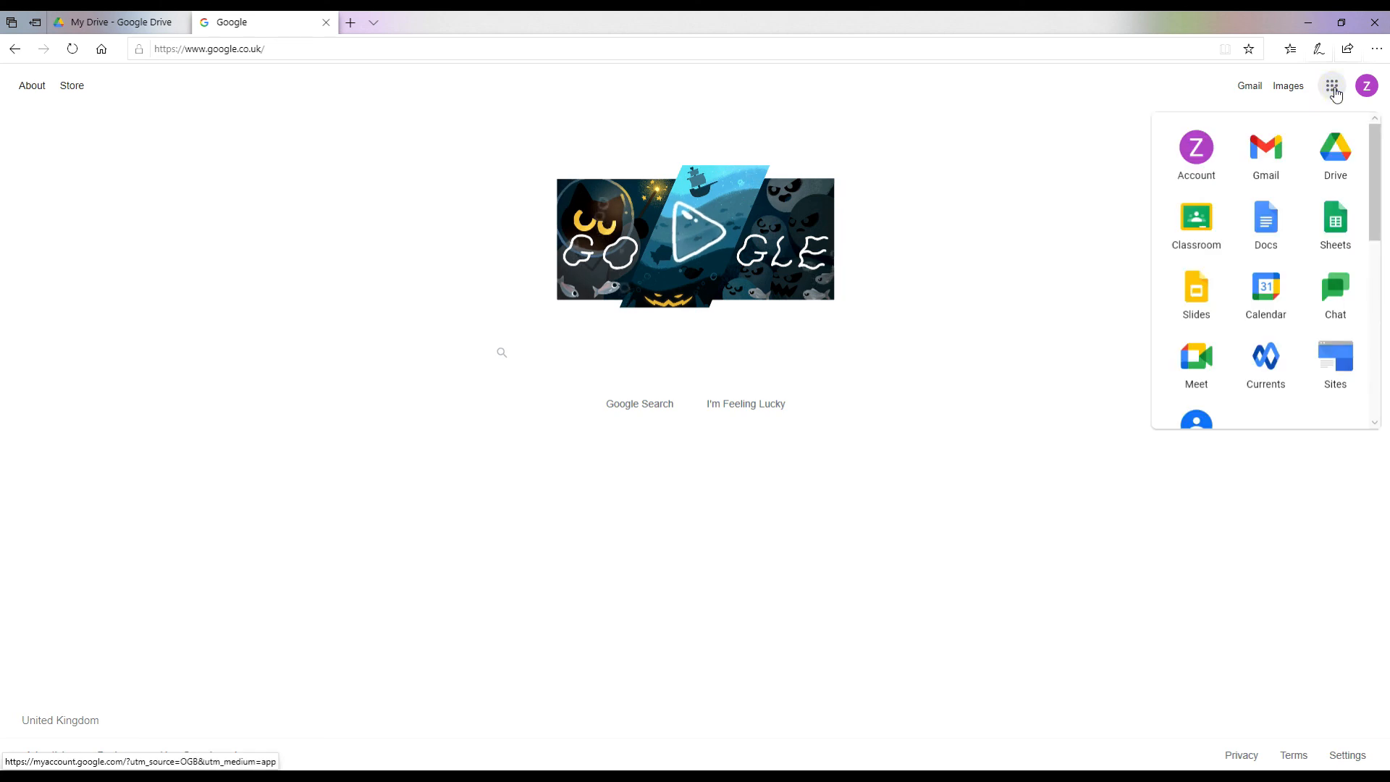
click(1336, 154)
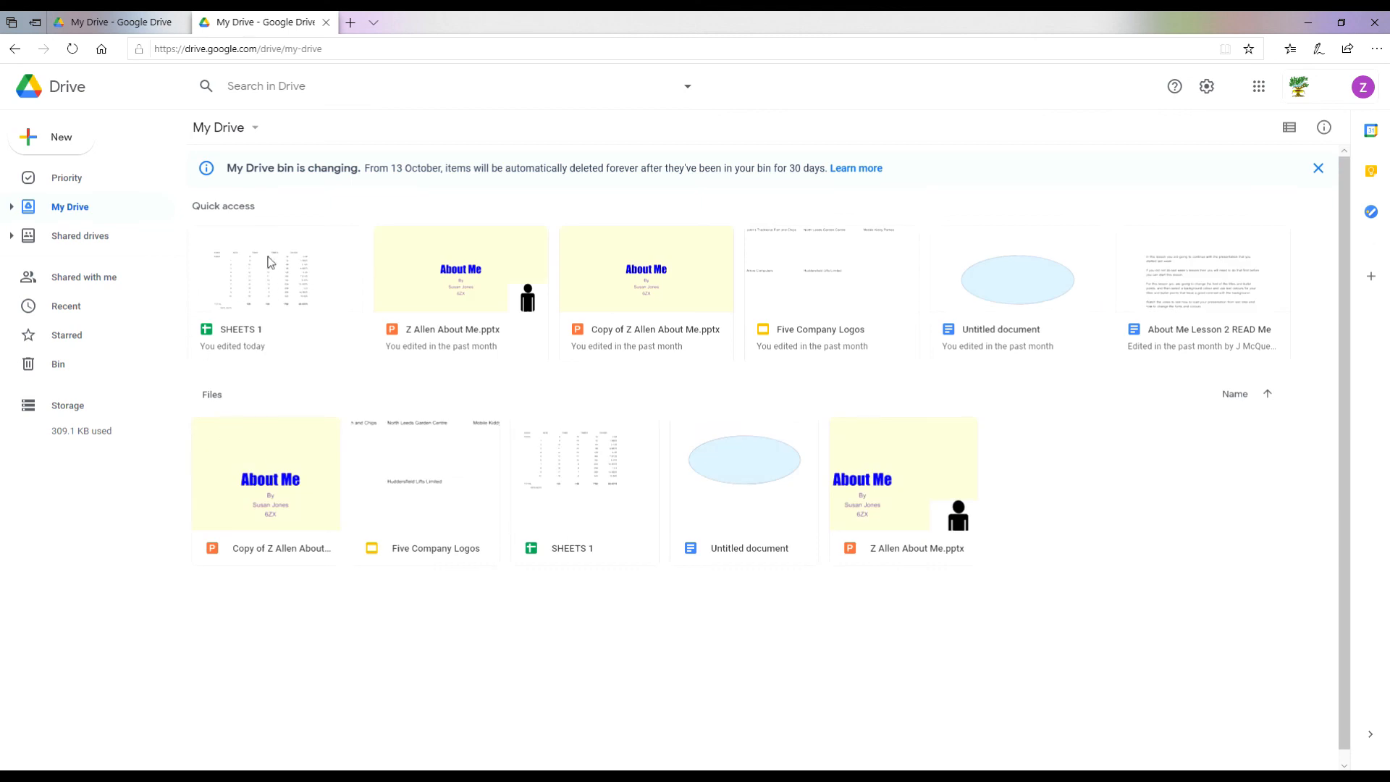
Step: Open the SHEETS 1 card from Quick access in Google Drive
double_click(282, 294)
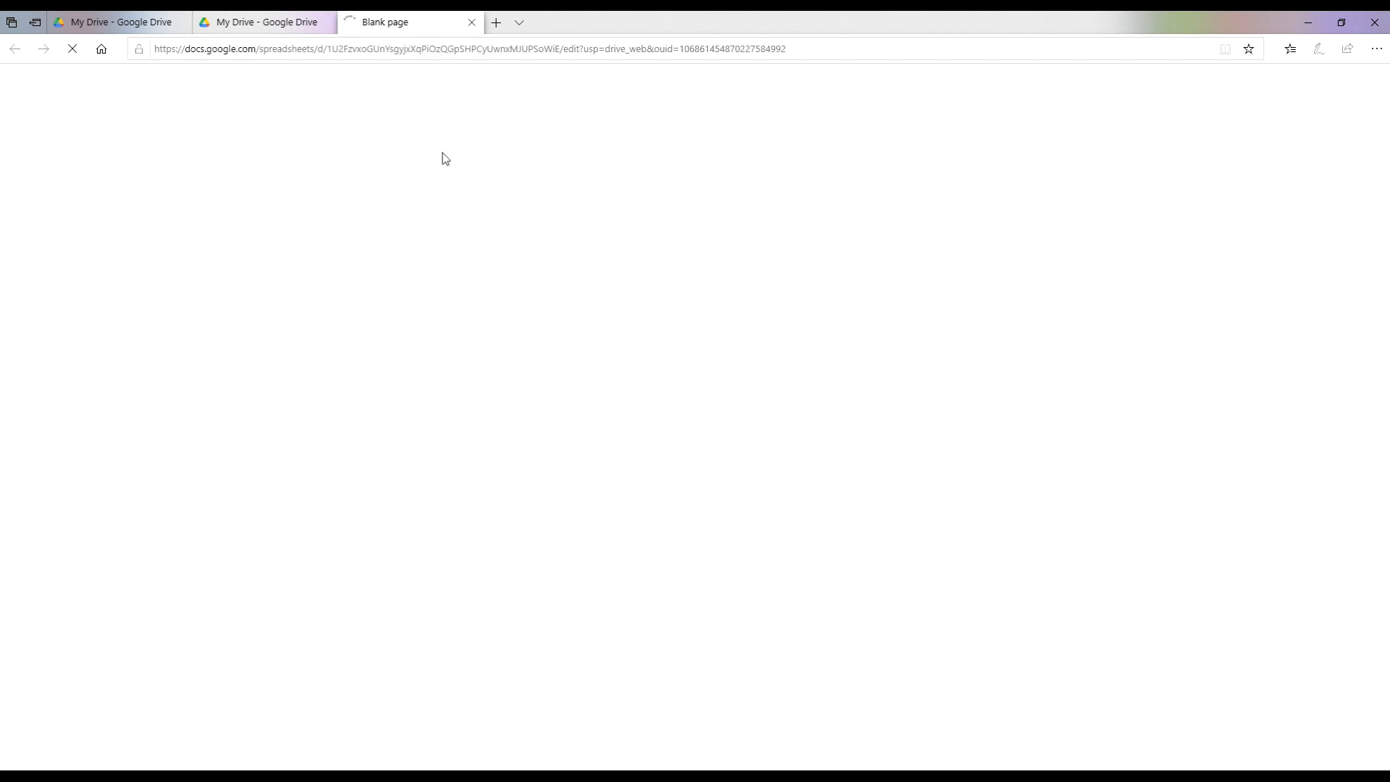